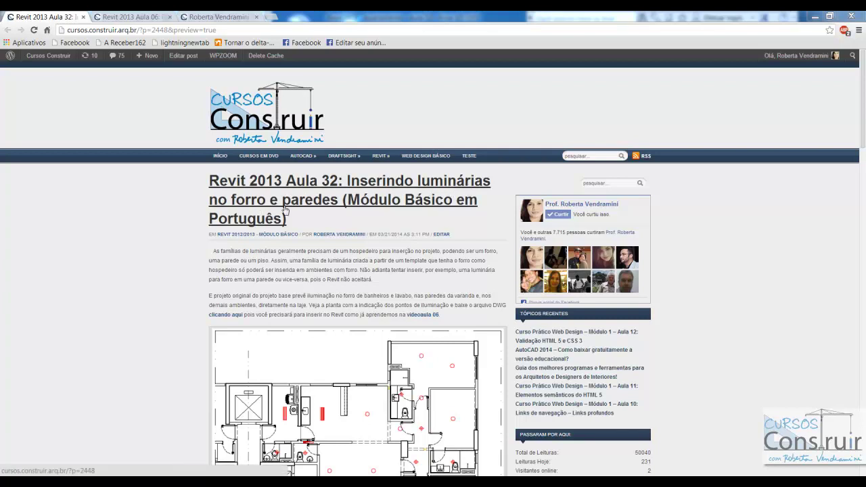
Scroll through the lighting plan and switch to the Construir site's Famílias Revit page
scroll(117, 225, down, 6)
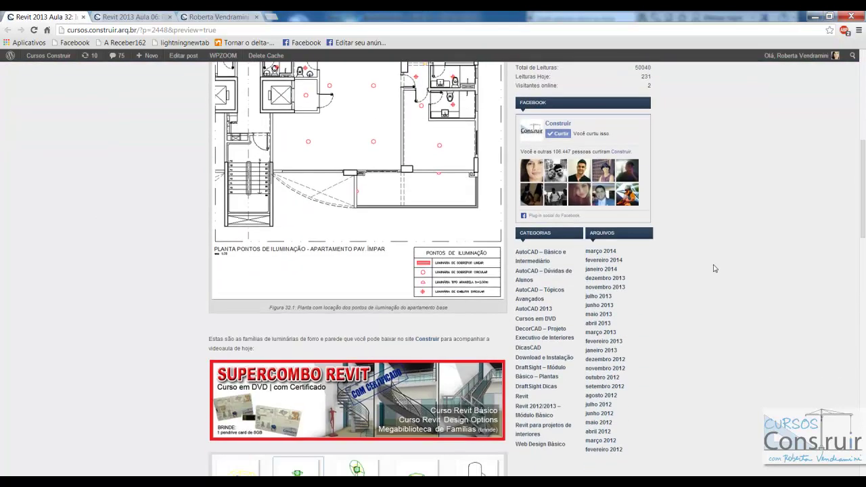
scroll(713, 269, up, 5)
scroll(713, 268, up, 1)
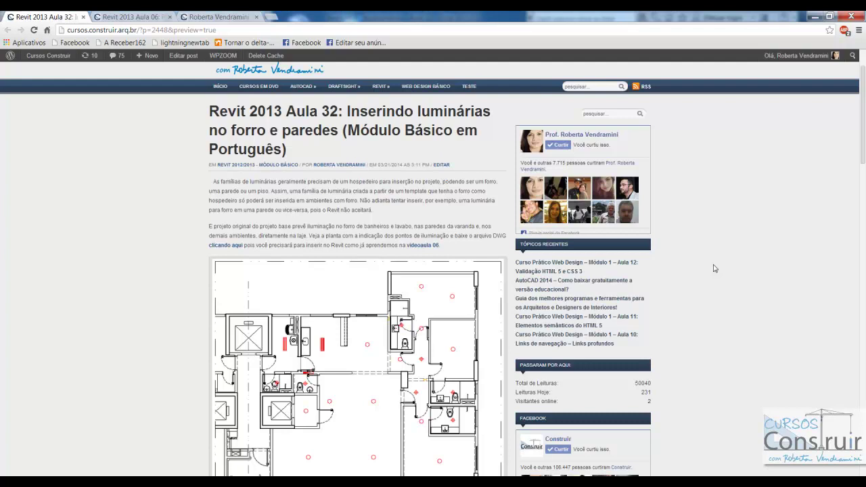
scroll(589, 284, down, 3)
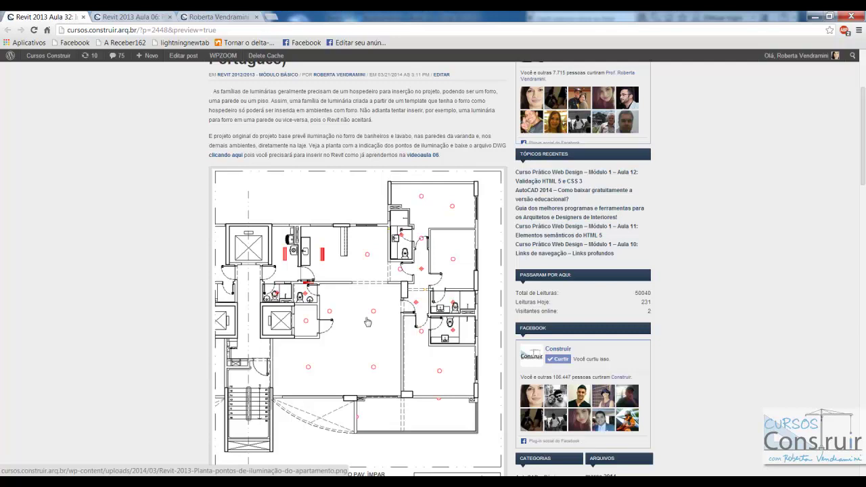
scroll(368, 322, down, 3)
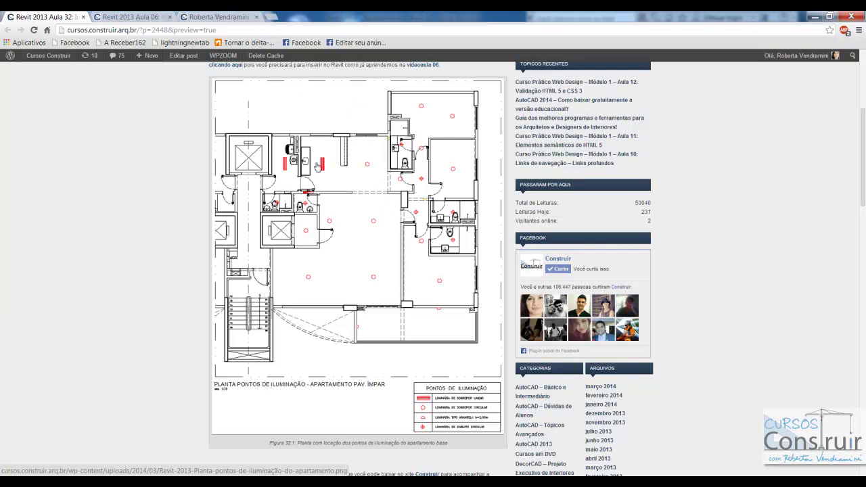
click(222, 20)
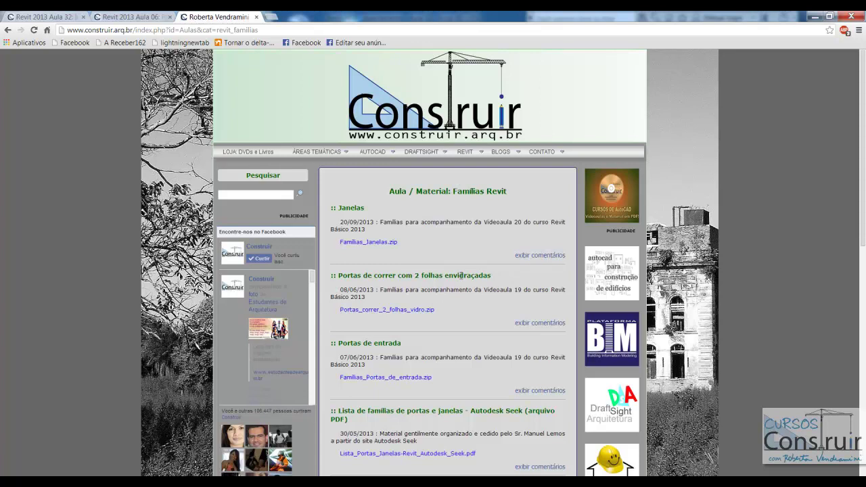
mouse_move(465, 151)
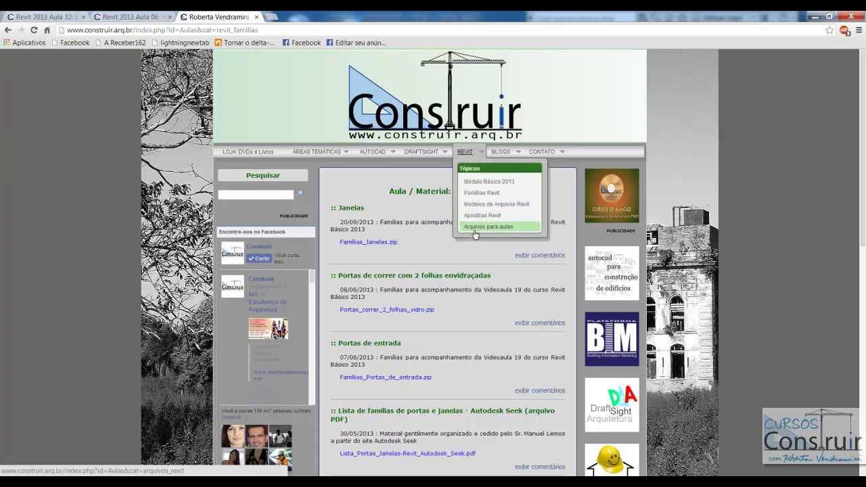
Browse the REVIT Arquivos para aulas listing, then go back to the Revit 2013 Aula 32 post
click(476, 228)
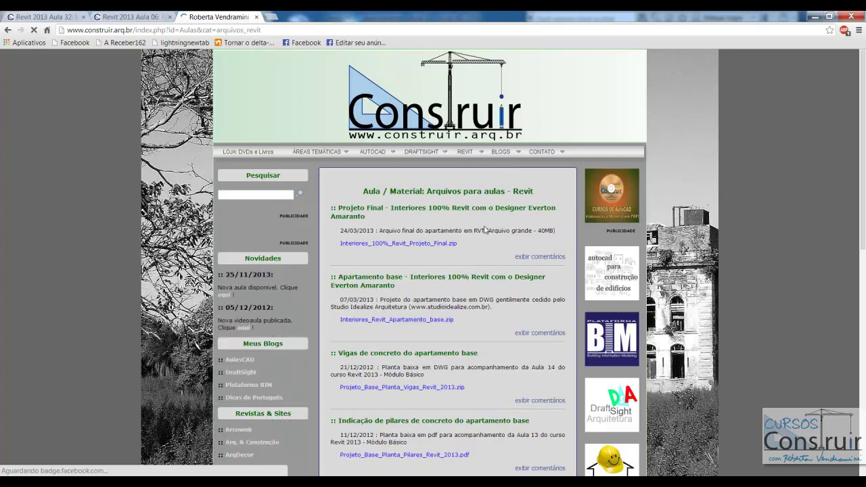
scroll(358, 400, down, 2)
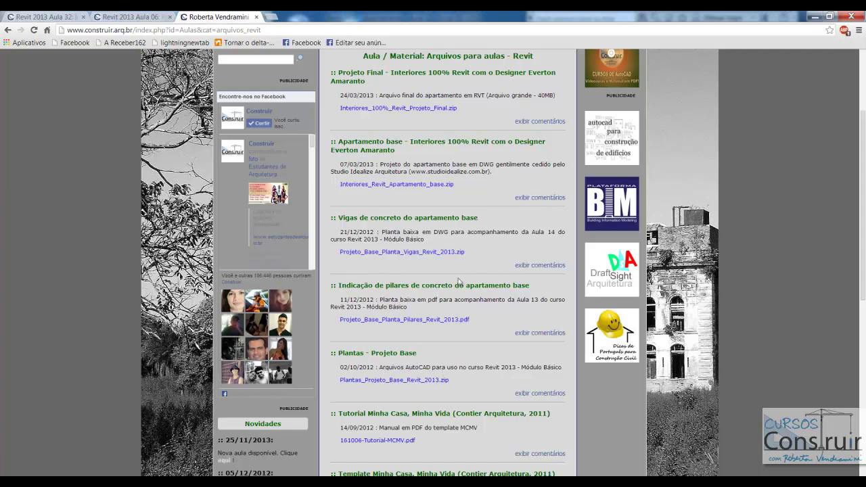
scroll(458, 280, up, 2)
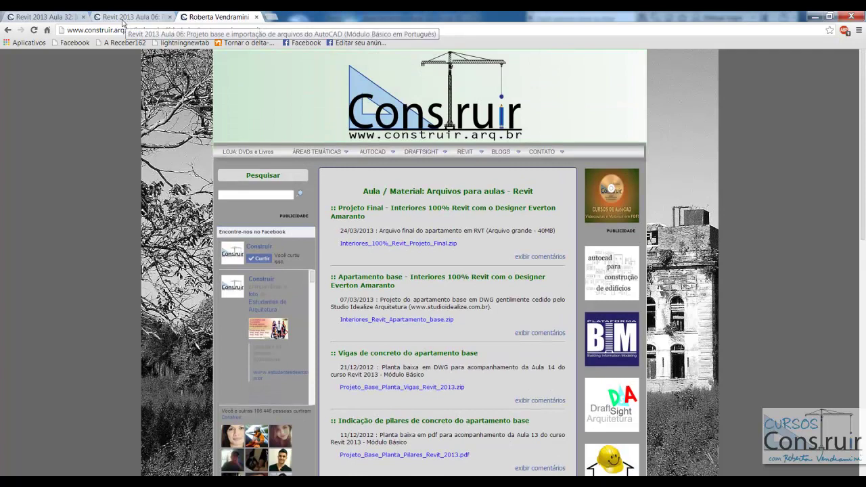
click(58, 18)
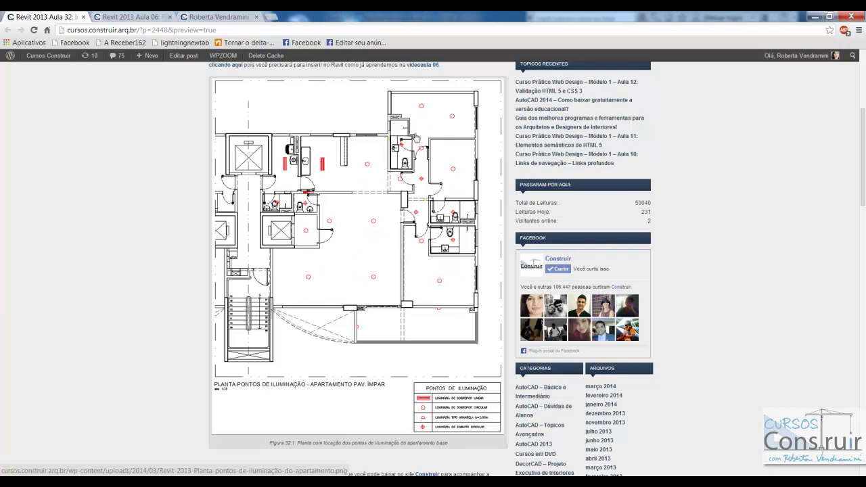
scroll(391, 258, up, 2)
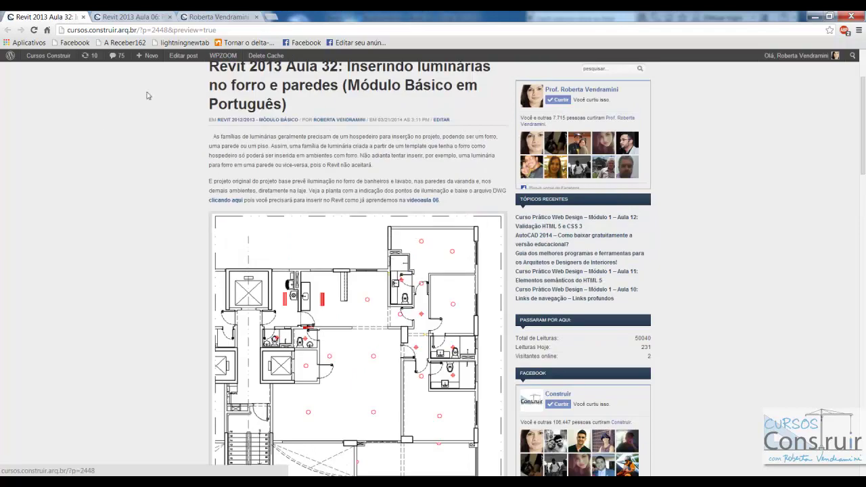
scroll(145, 90, down, 2)
scroll(192, 154, up, 1)
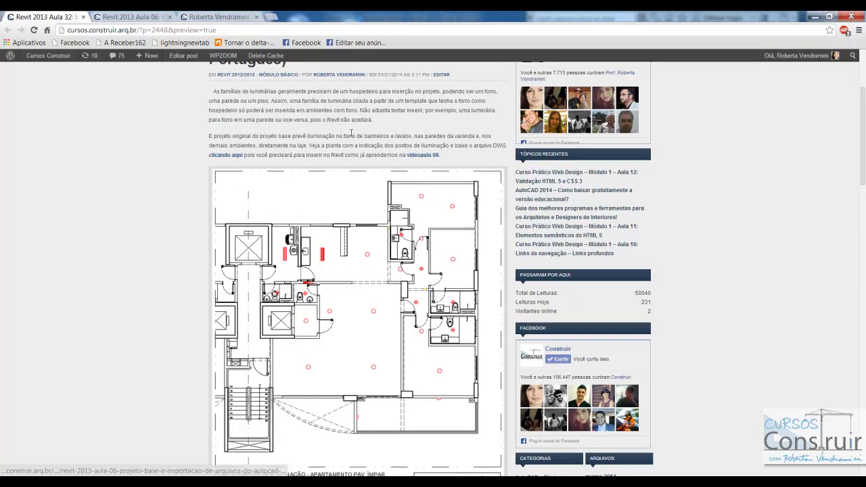
scroll(422, 161, up, 2)
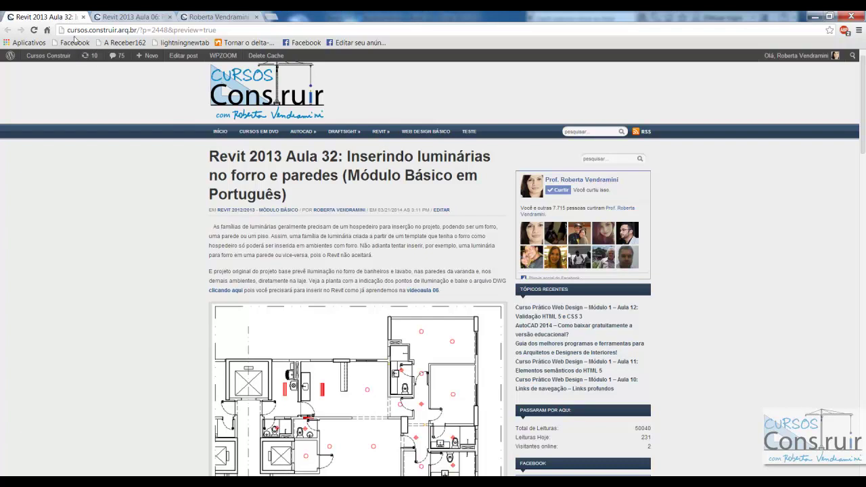
click(204, 17)
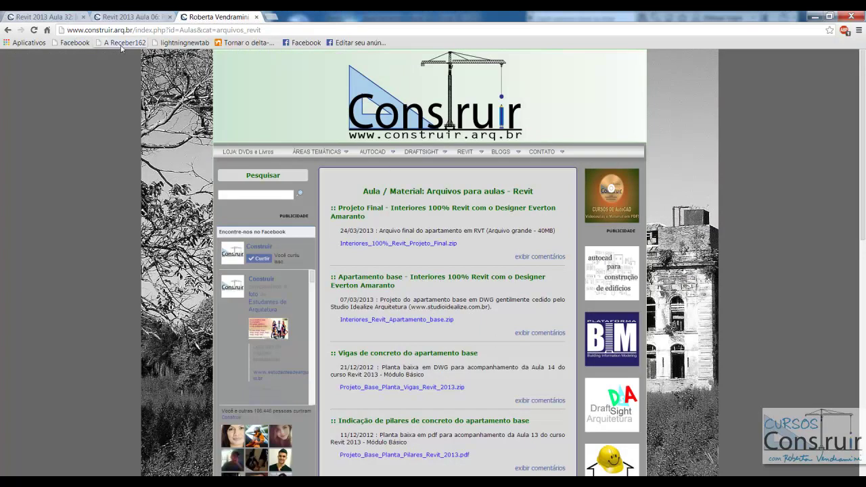
click(47, 17)
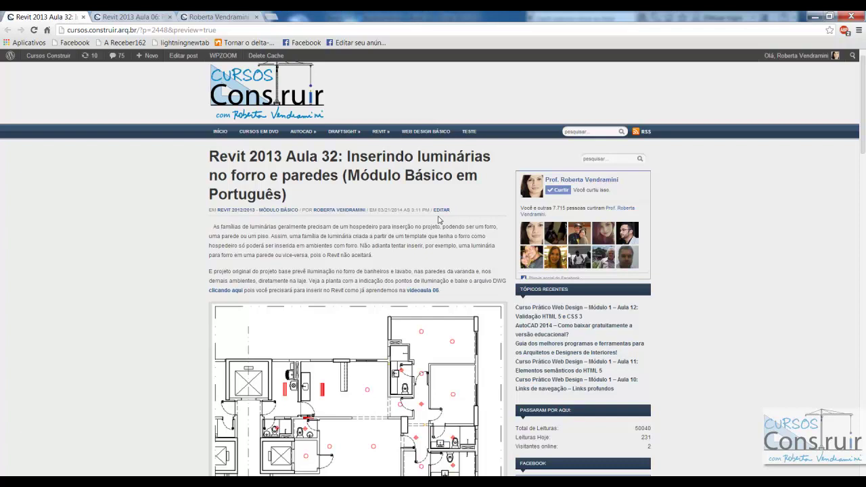
scroll(437, 218, down, 2)
scroll(426, 215, down, 2)
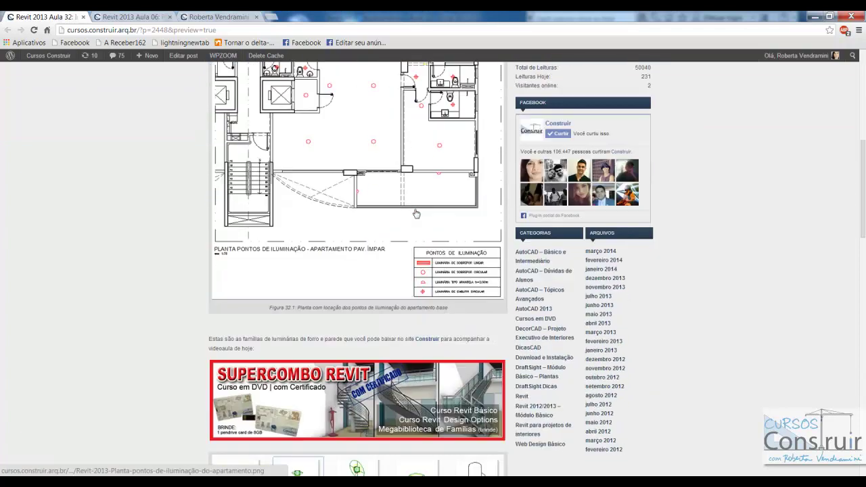
scroll(367, 184, down, 2)
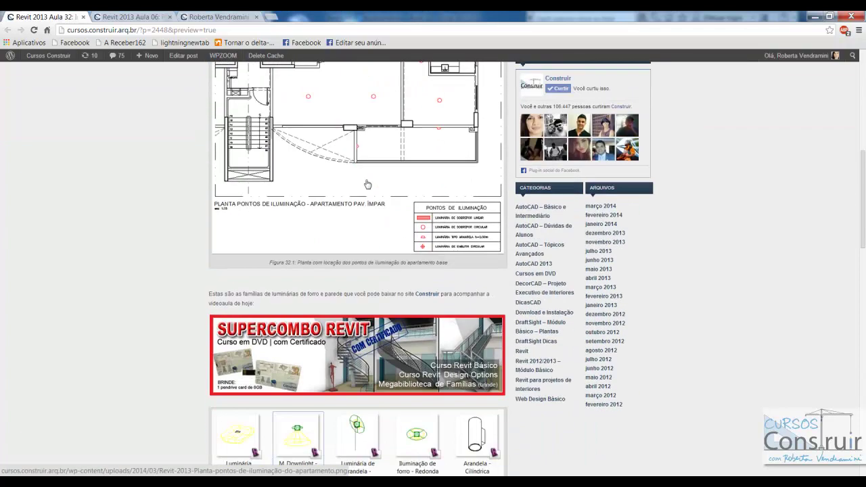
scroll(367, 184, down, 2)
scroll(367, 184, down, 2)
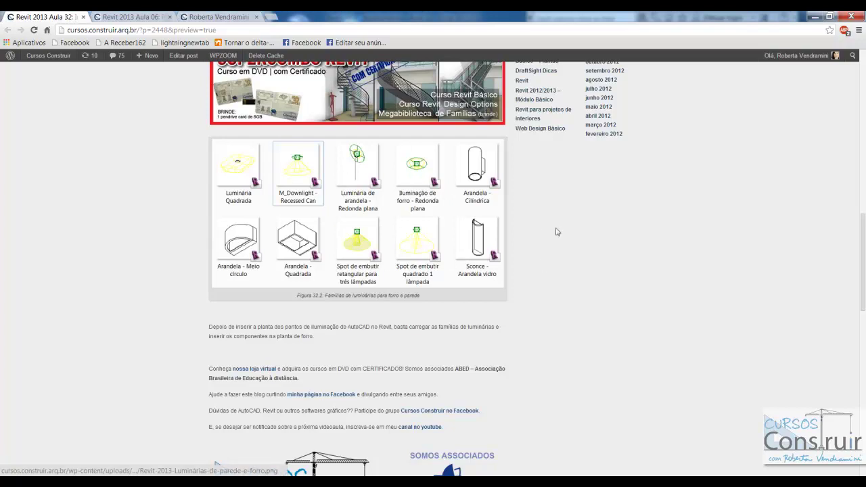
scroll(557, 230, up, 2)
scroll(557, 232, up, 1)
scroll(556, 231, up, 3)
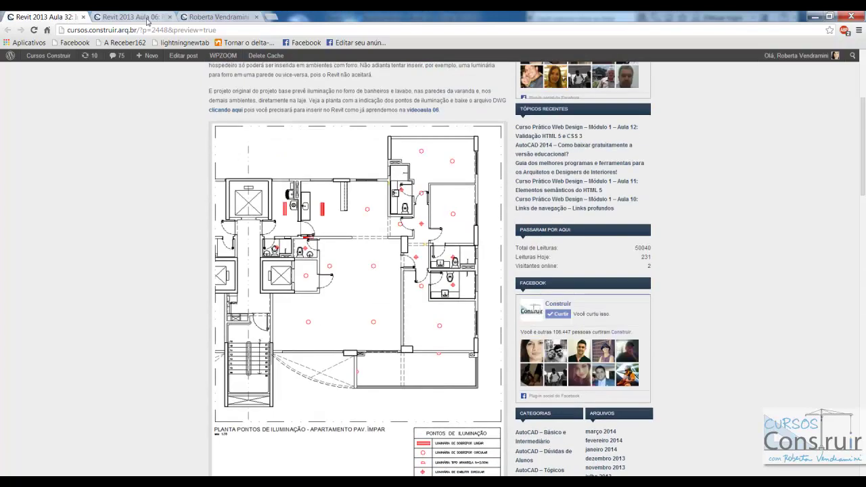
Scroll through the Revit 2013 Aula 06 lesson on importing AutoCAD files
click(132, 16)
scroll(294, 214, down, 3)
scroll(315, 210, down, 4)
scroll(316, 209, down, 3)
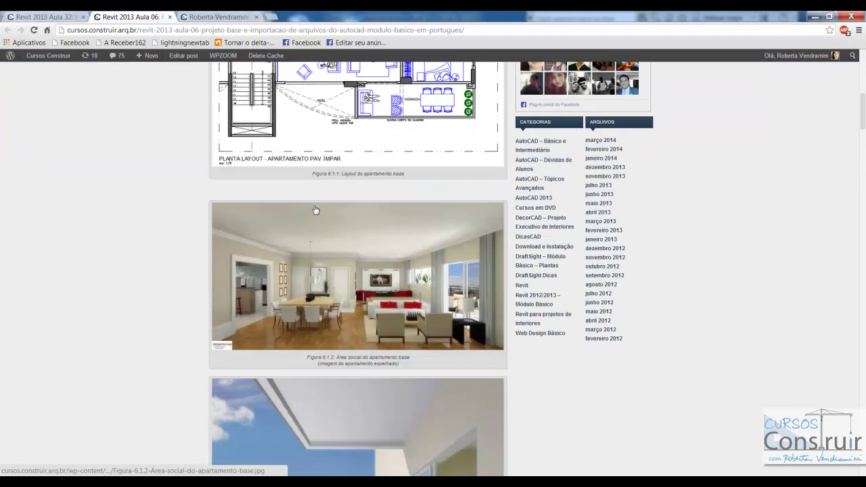
scroll(315, 210, down, 3)
scroll(316, 209, up, 2)
scroll(316, 210, up, 5)
scroll(315, 210, up, 4)
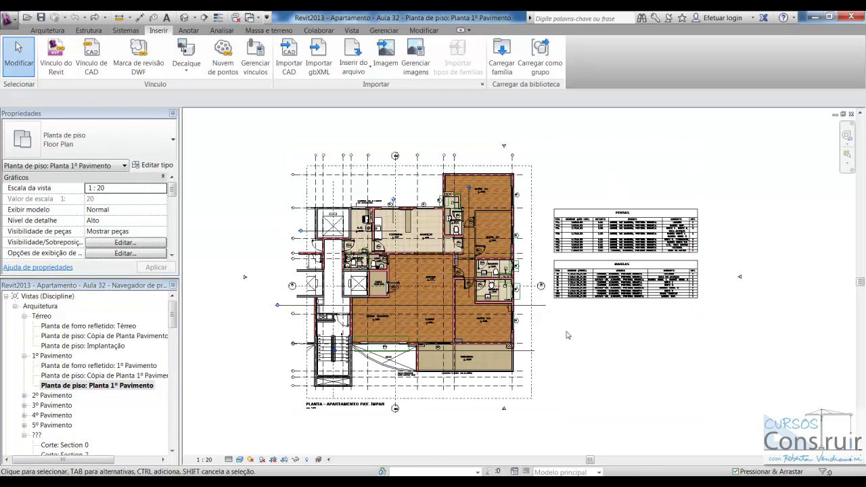
Hide the imported Projeto_Base_Planta_Arquitetura drawing via the VG imported categories list
key(v)
key(g)
click(462, 102)
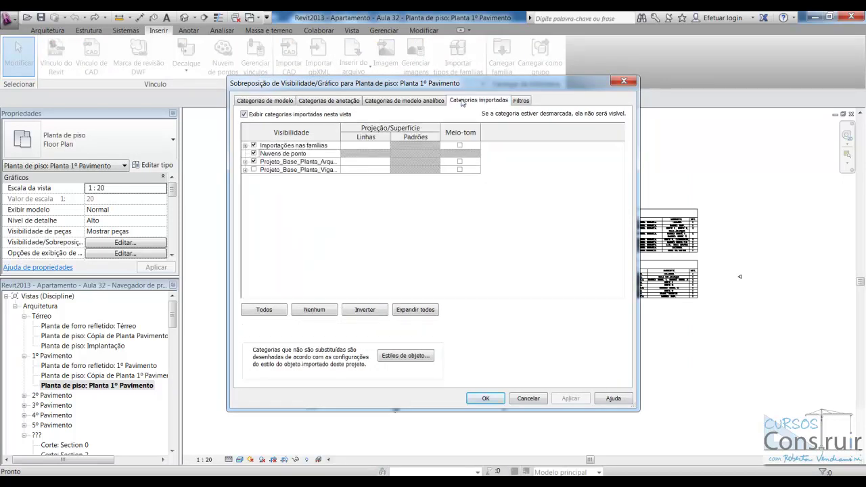
click(253, 163)
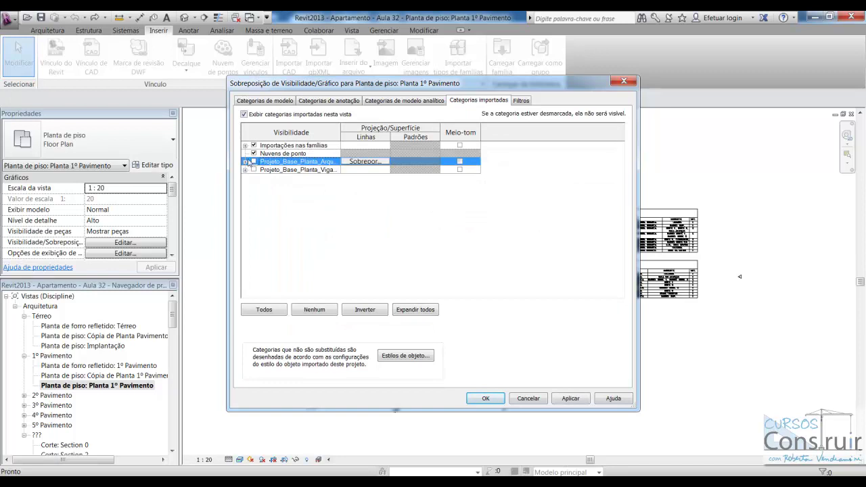
click(571, 398)
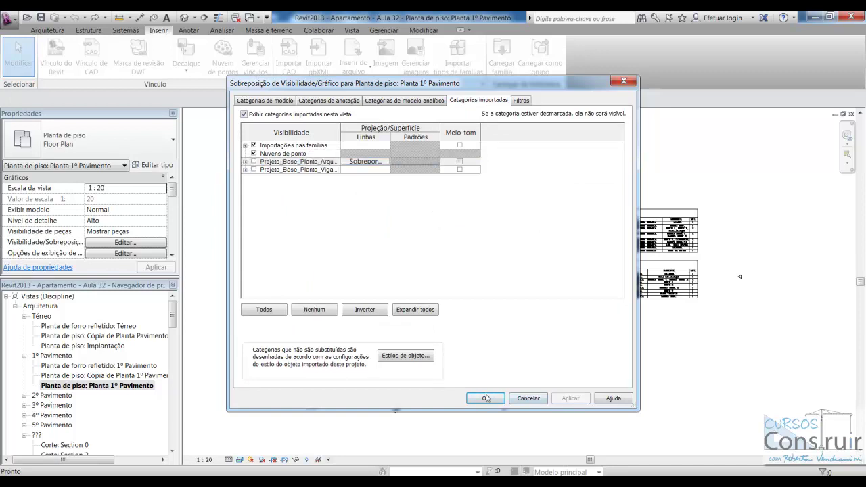
click(486, 398)
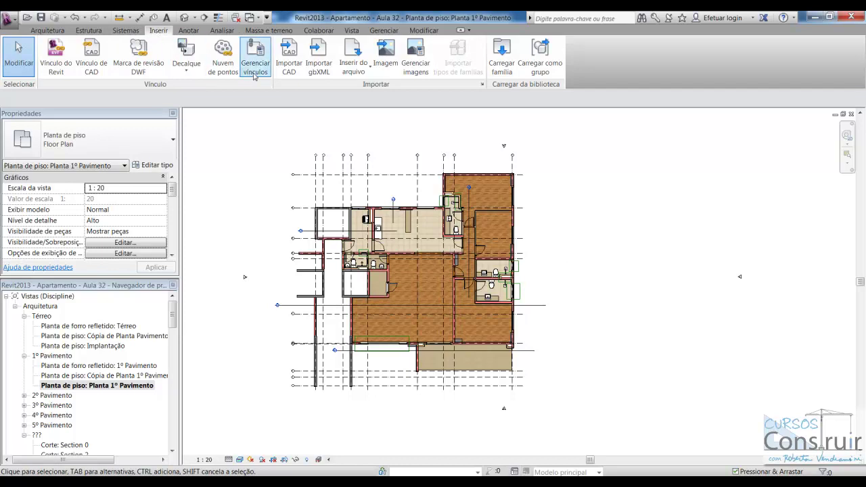
Import Projeto_Base_Pontos_Iluminação.dwg into the floor plan, dismiss the warning, and return to Chrome
click(285, 71)
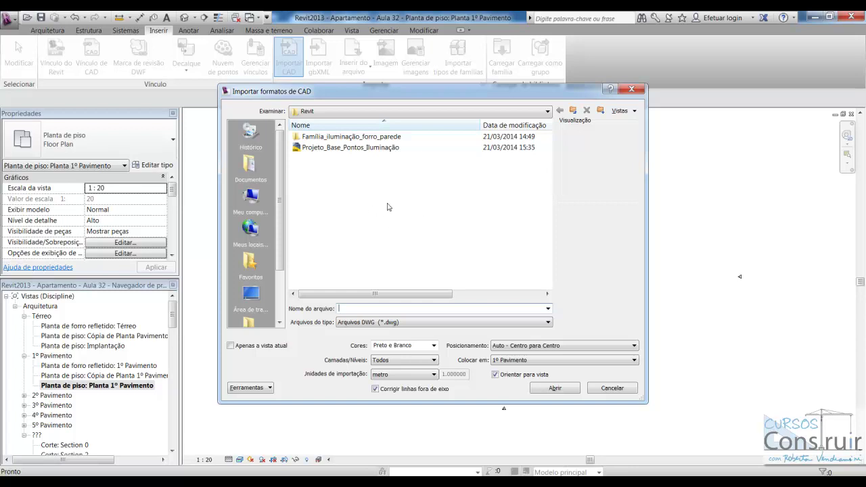
click(346, 149)
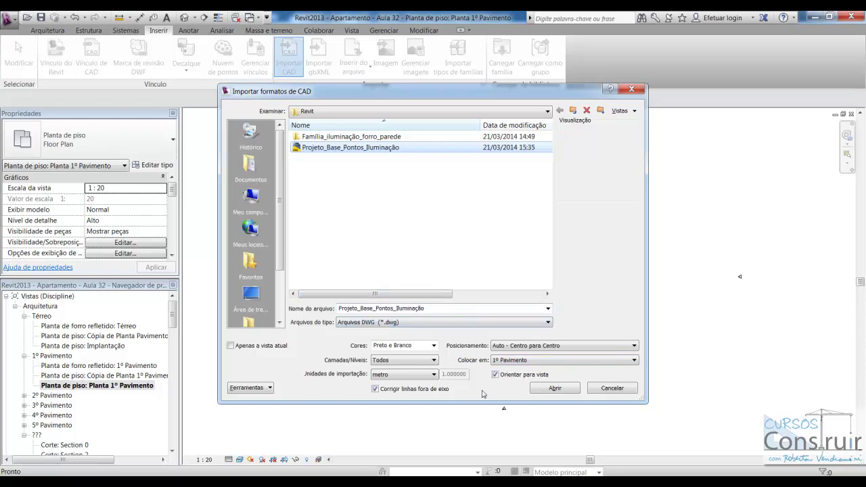
click(560, 393)
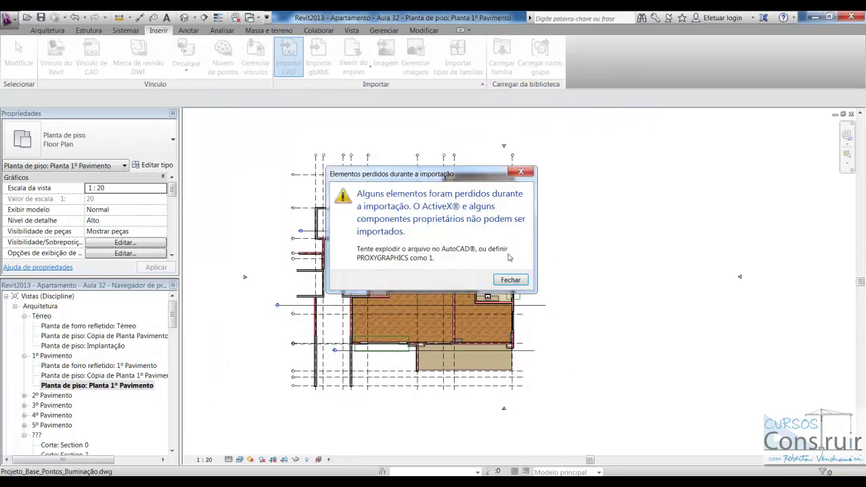
click(511, 279)
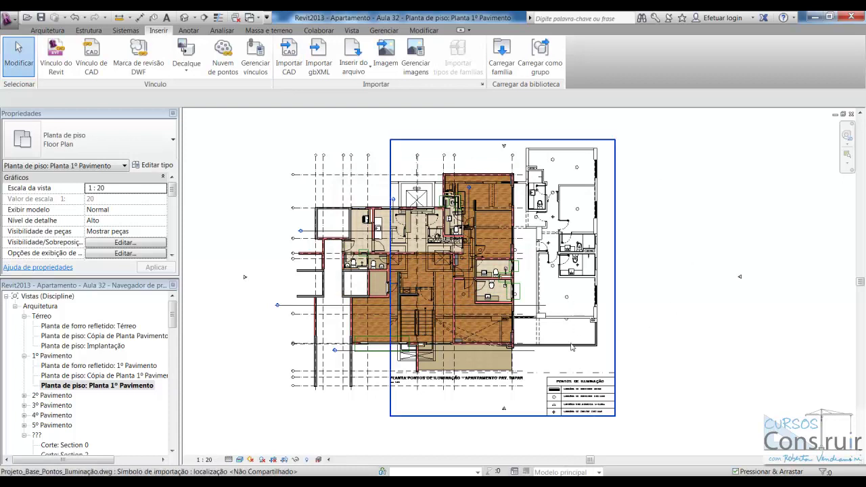
scroll(580, 276, up, 2)
scroll(580, 276, up, 1)
scroll(581, 276, up, 2)
scroll(580, 276, up, 1)
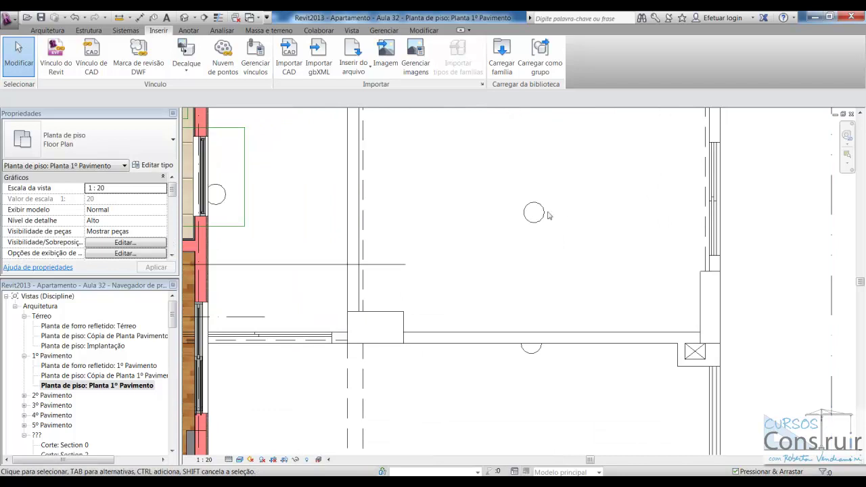
key(alt+Tab)
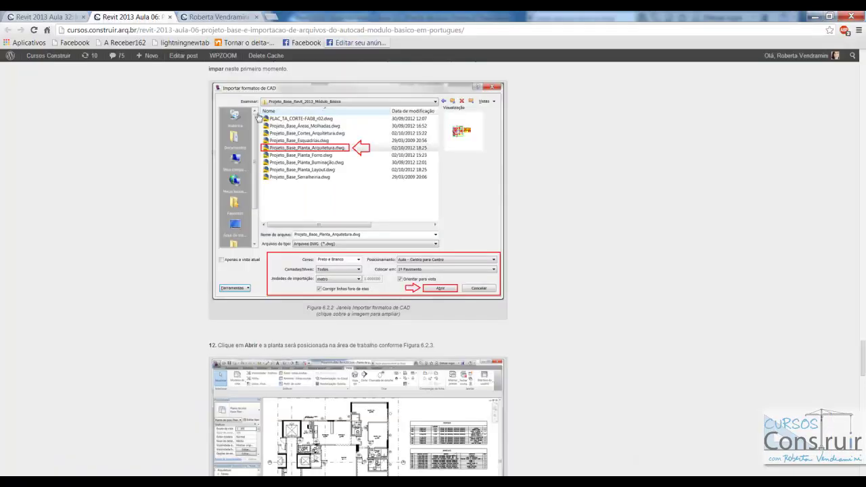
click(57, 17)
click(306, 221)
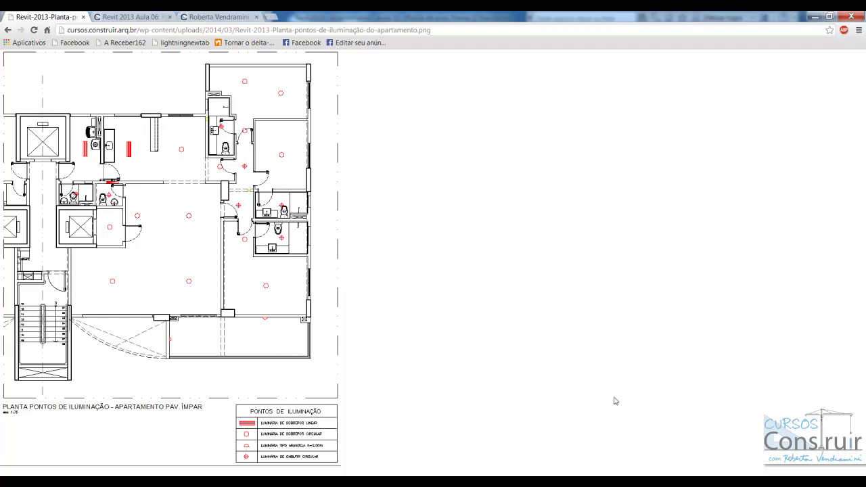
Back in Revit, zoom around the floor plan to compare the imported drawing with the walls
key(alt+Tab)
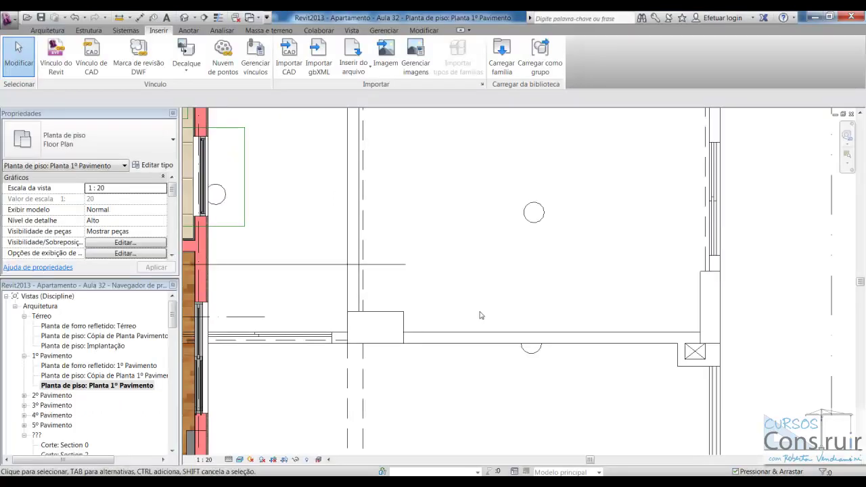
scroll(498, 326, down, 2)
scroll(504, 270, down, 2)
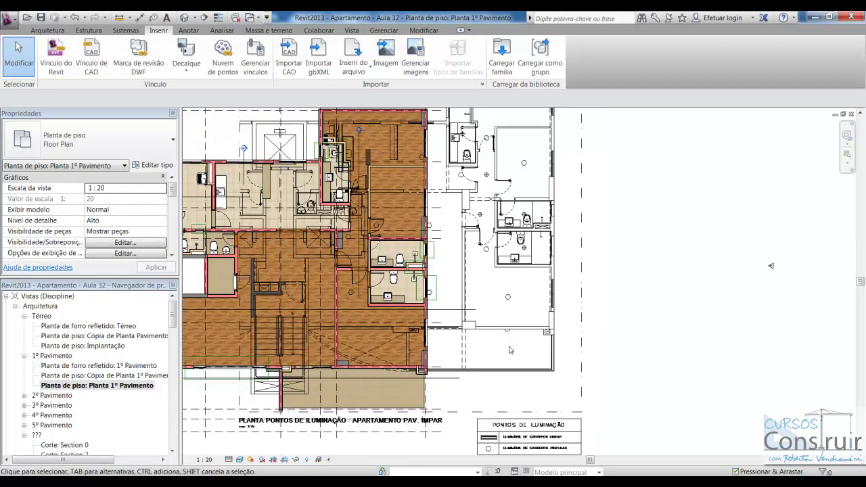
scroll(510, 216, down, 2)
scroll(500, 193, up, 2)
scroll(473, 189, up, 2)
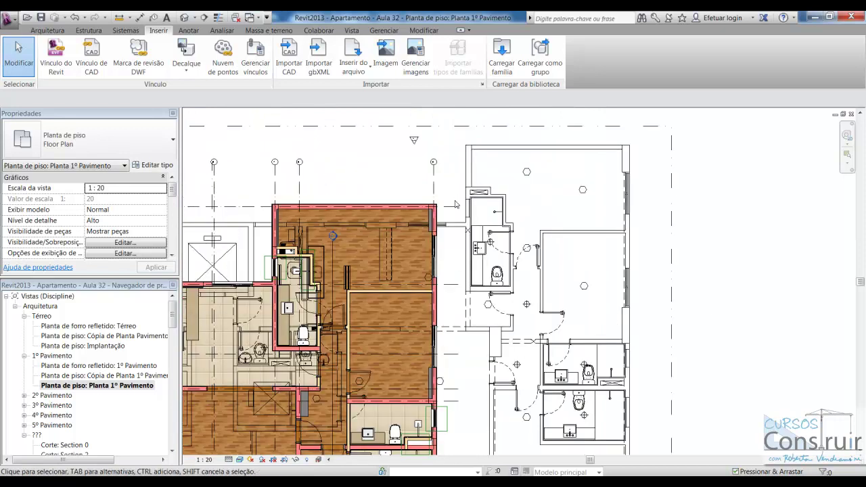
scroll(464, 186, up, 2)
scroll(440, 223, down, 1)
scroll(521, 196, down, 1)
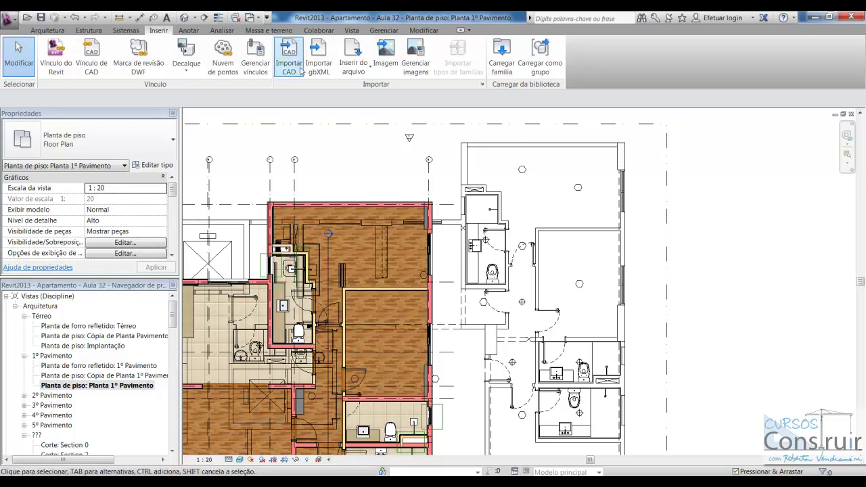
Align the imported lighting drawing onto the matching wall line
click(419, 31)
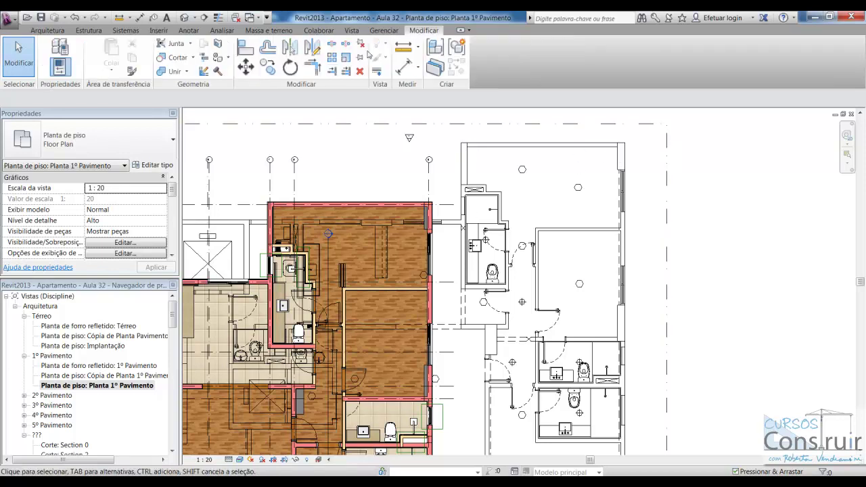
click(245, 46)
scroll(445, 217, up, 2)
scroll(432, 217, up, 2)
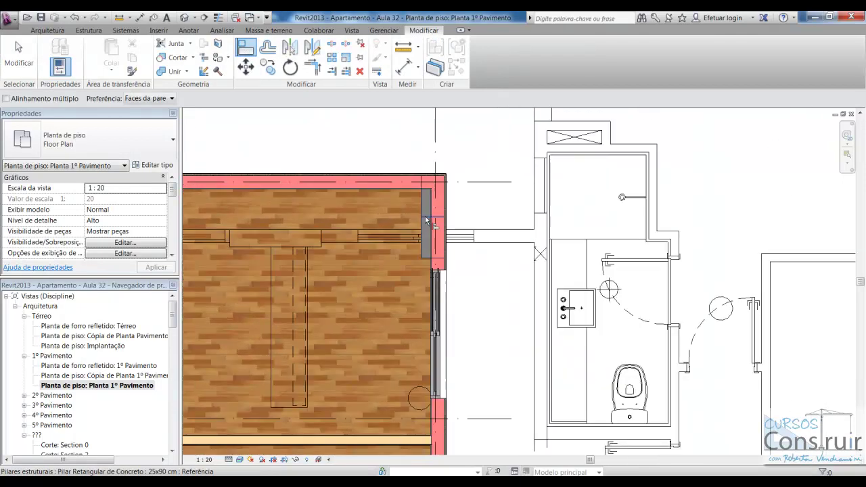
scroll(425, 216, up, 2)
scroll(409, 216, down, 1)
scroll(426, 227, down, 1)
scroll(442, 238, down, 1)
click(715, 139)
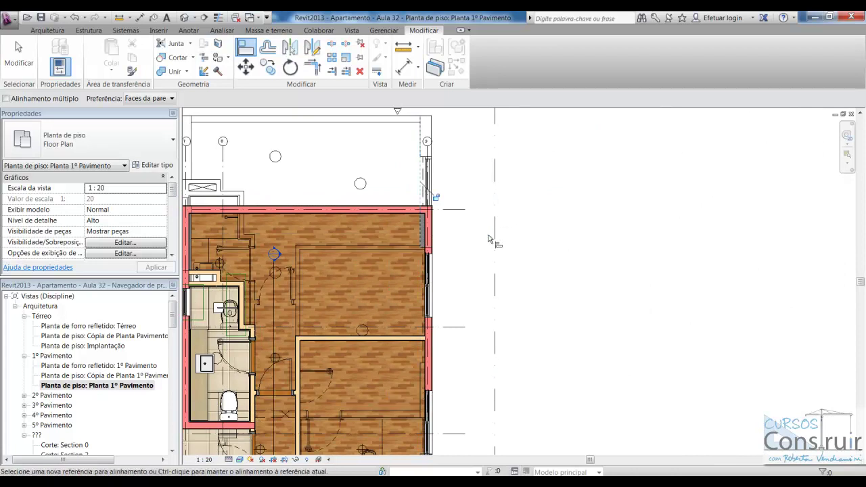
scroll(445, 251, up, 1)
scroll(445, 251, up, 2)
scroll(444, 251, up, 1)
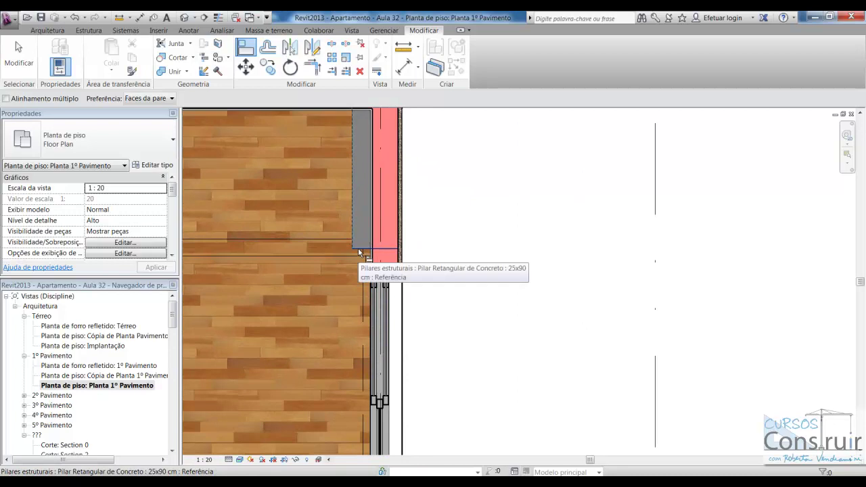
Align the drawing to the pillar edge in the other direction, check the fit, and end Align
click(359, 251)
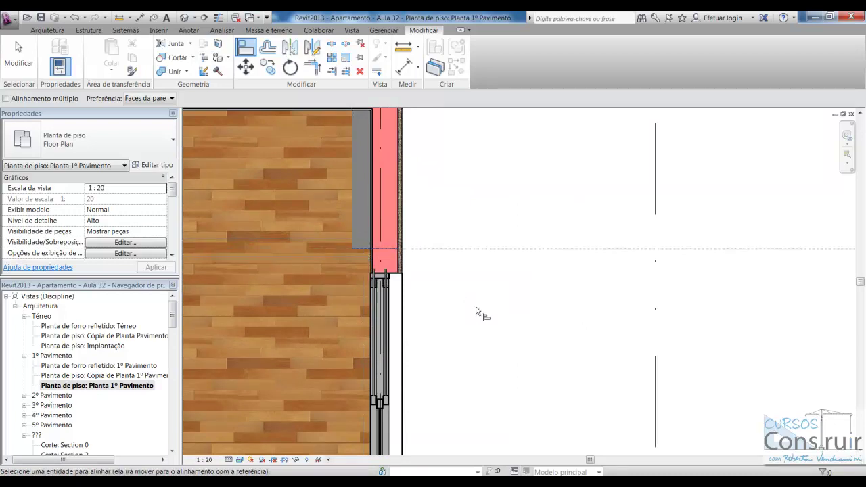
scroll(481, 312, down, 2)
scroll(481, 313, down, 2)
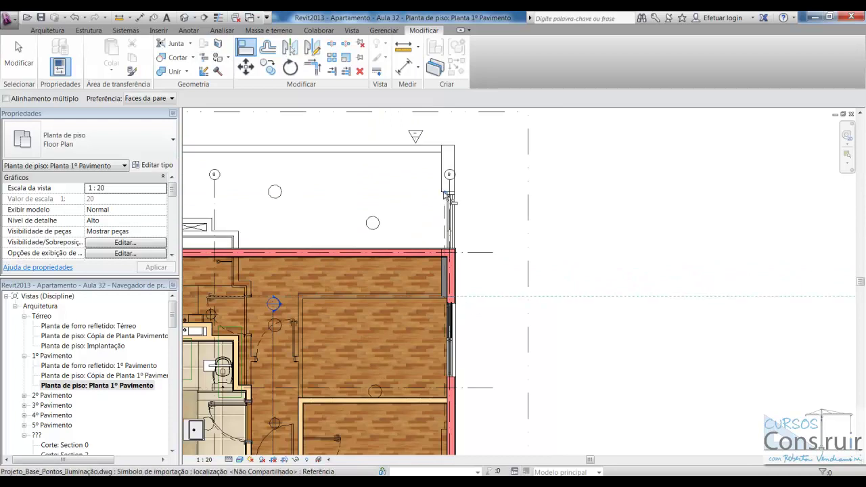
scroll(443, 197, up, 3)
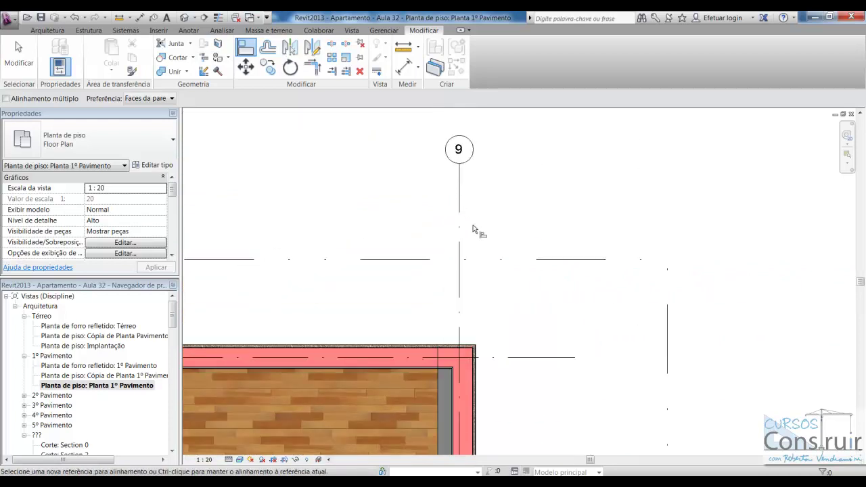
scroll(541, 228, down, 1)
scroll(539, 224, down, 1)
scroll(540, 223, down, 1)
scroll(539, 223, down, 1)
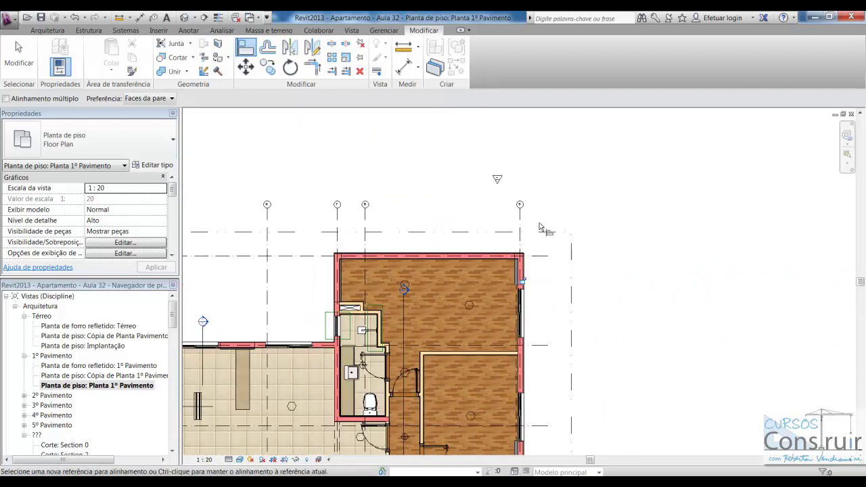
scroll(400, 260, up, 1)
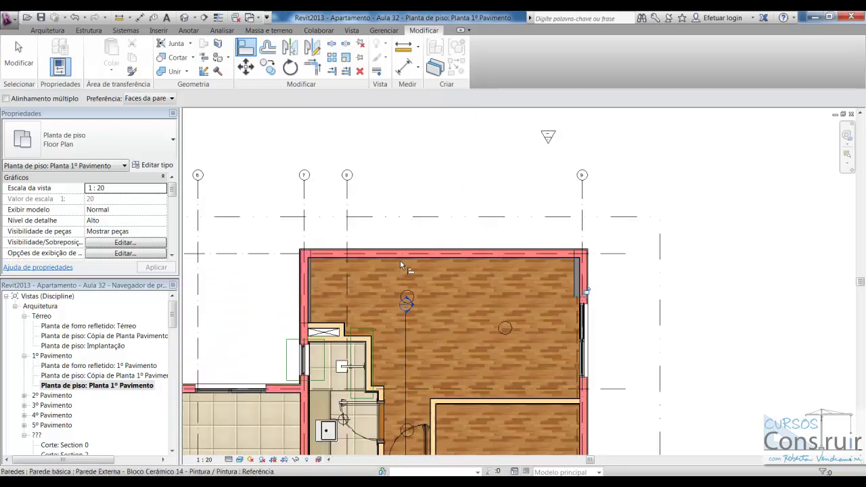
scroll(400, 259, up, 1)
scroll(400, 257, up, 2)
scroll(397, 233, up, 1)
scroll(397, 233, down, 1)
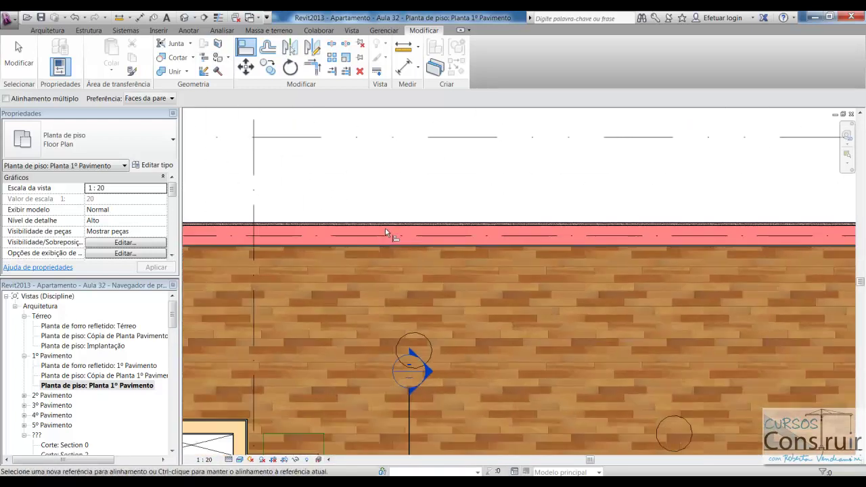
scroll(400, 230, down, 1)
scroll(601, 244, up, 1)
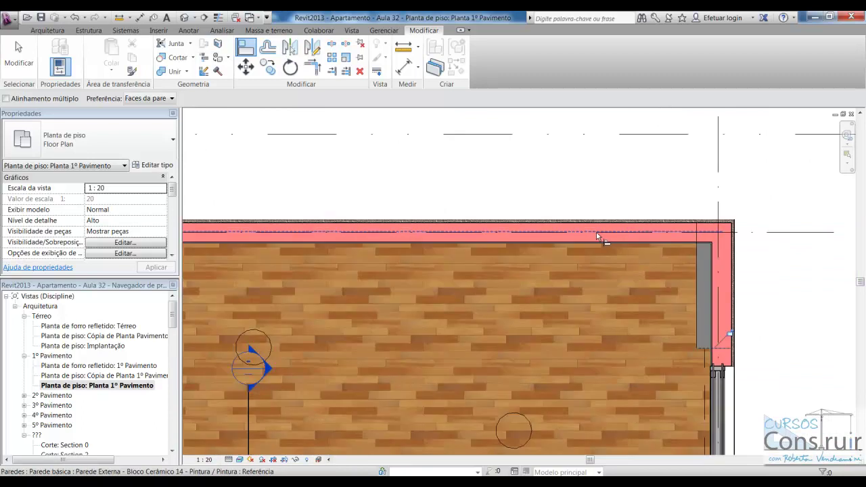
scroll(599, 237, up, 2)
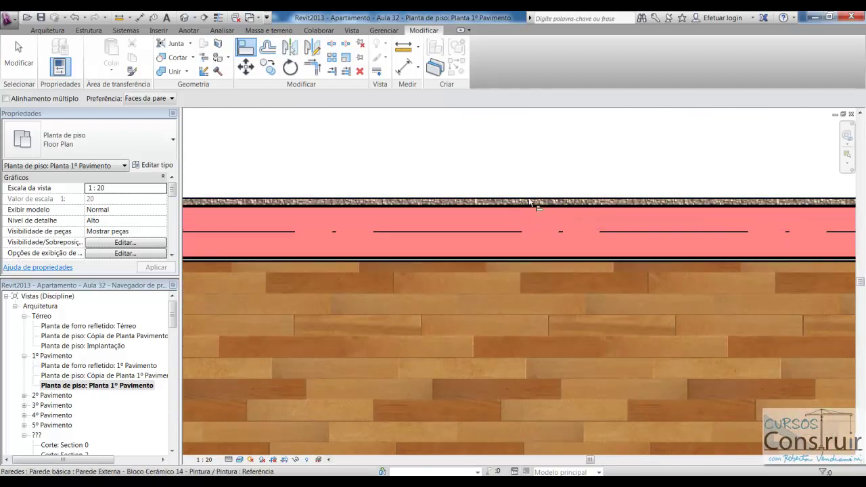
scroll(520, 209, down, 1)
scroll(617, 198, down, 1)
scroll(616, 201, down, 1)
scroll(615, 203, down, 1)
scroll(615, 202, down, 1)
scroll(615, 203, down, 1)
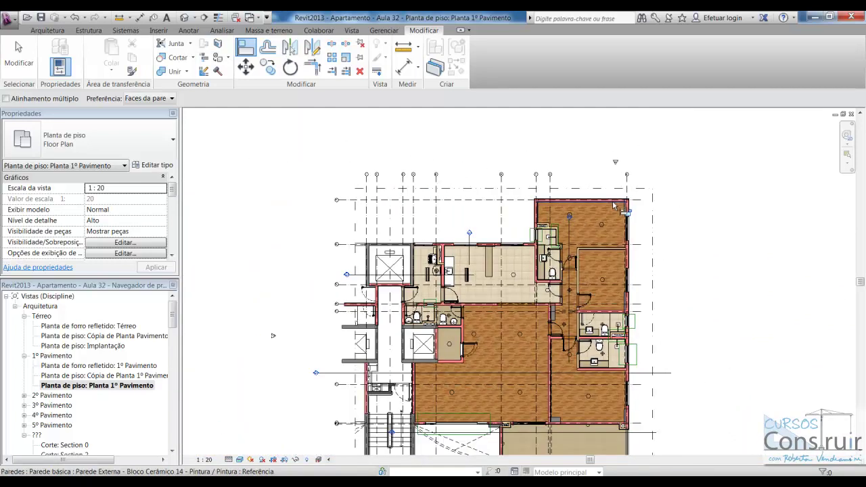
scroll(487, 271, down, 1)
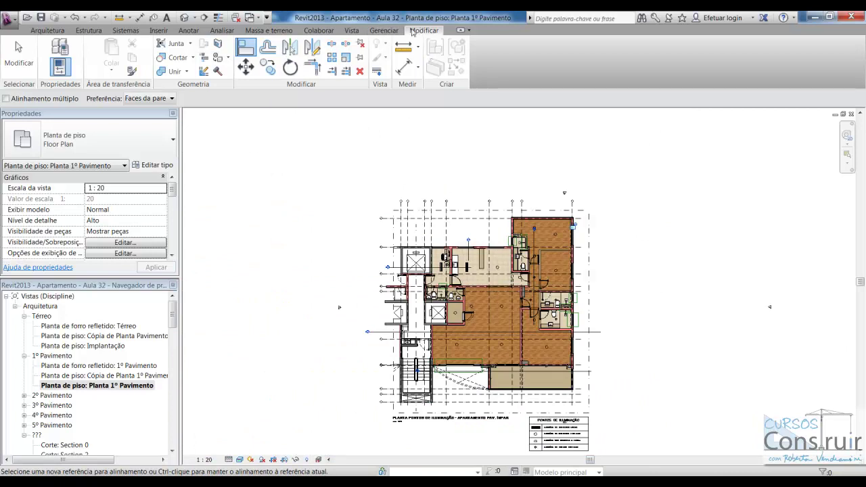
key(Escape)
scroll(527, 378, up, 3)
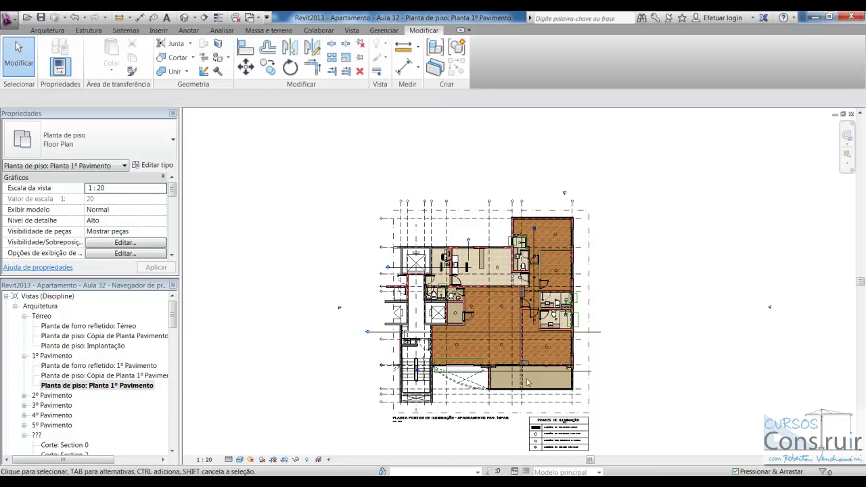
scroll(421, 381, up, 2)
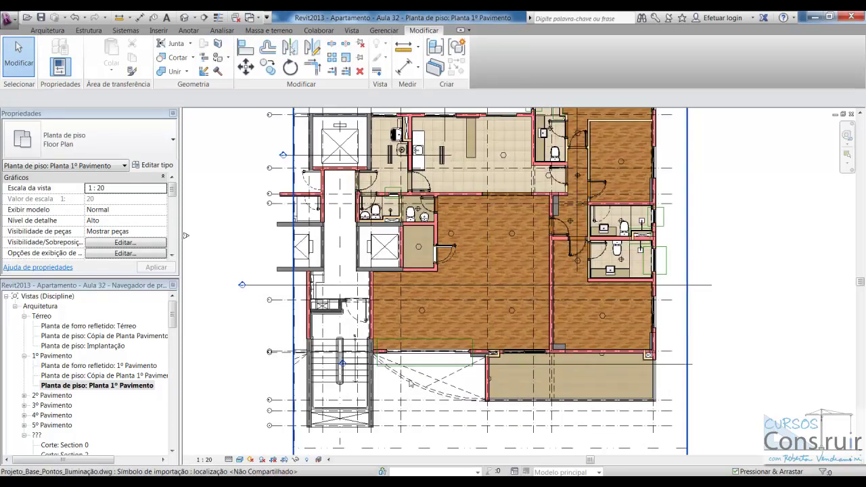
scroll(427, 364, up, 2)
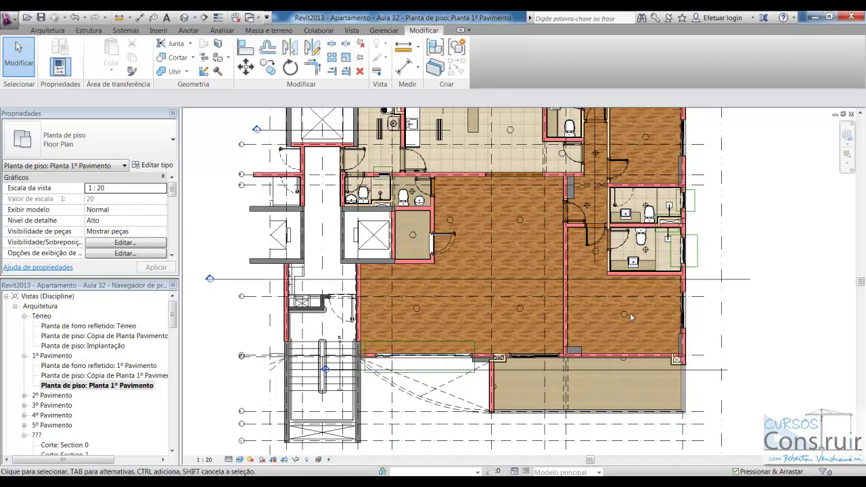
Show the Default 3D View and orbit from a top-down look to an angled isometric
click(184, 18)
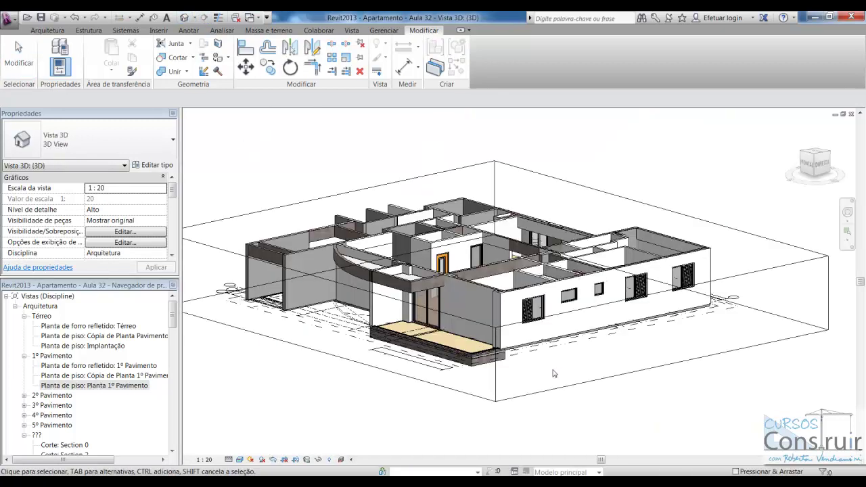
mouse_move(562, 356)
shift+middle_down()
mouse_move(656, 443)
mouse_move(484, 285)
shift+middle_up()
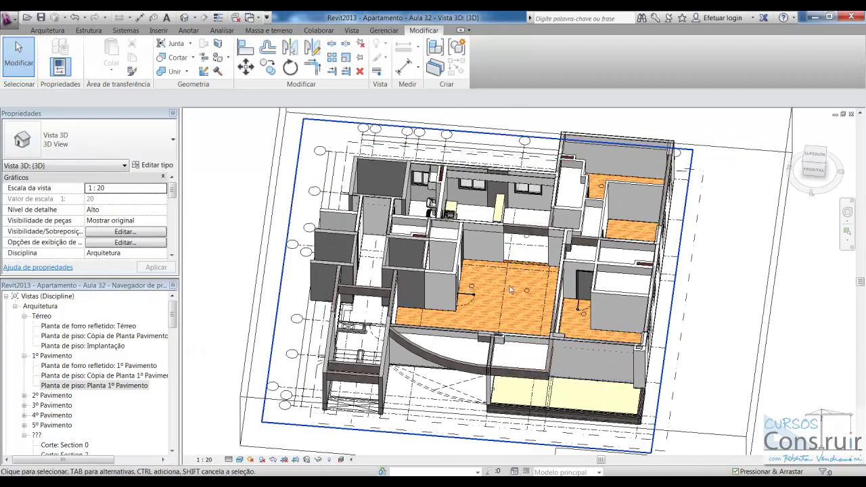
mouse_move(483, 284)
shift+middle_down()
mouse_move(500, 332)
mouse_move(521, 284)
shift+middle_up()
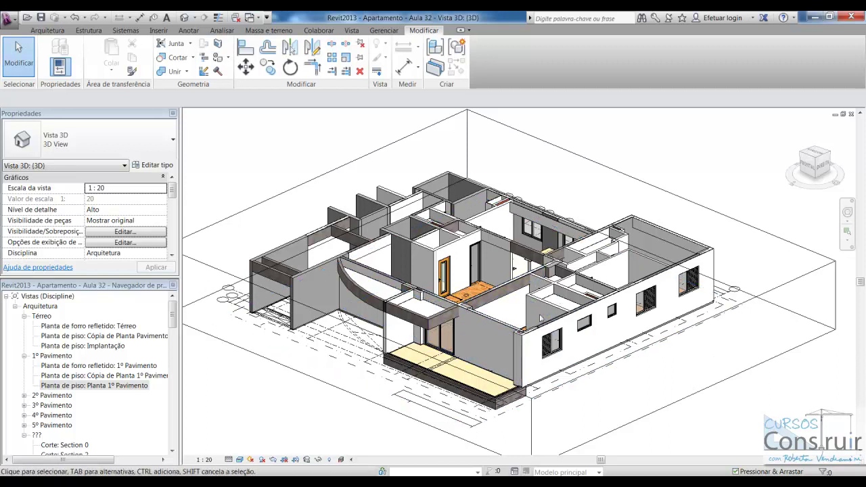
double_click(70, 366)
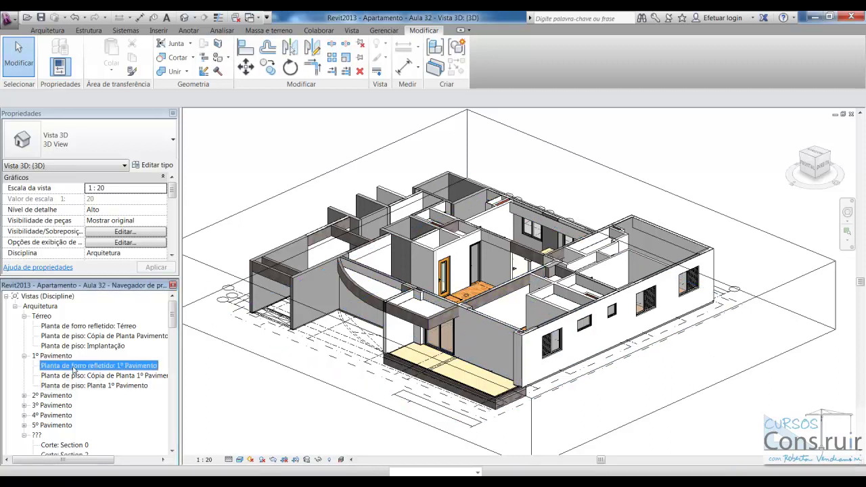
scroll(470, 338, up, 2)
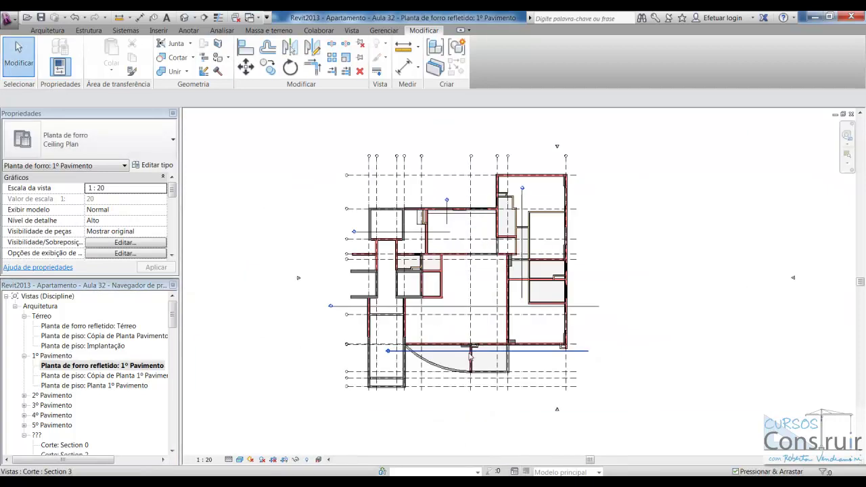
scroll(469, 338, up, 2)
scroll(420, 302, down, 2)
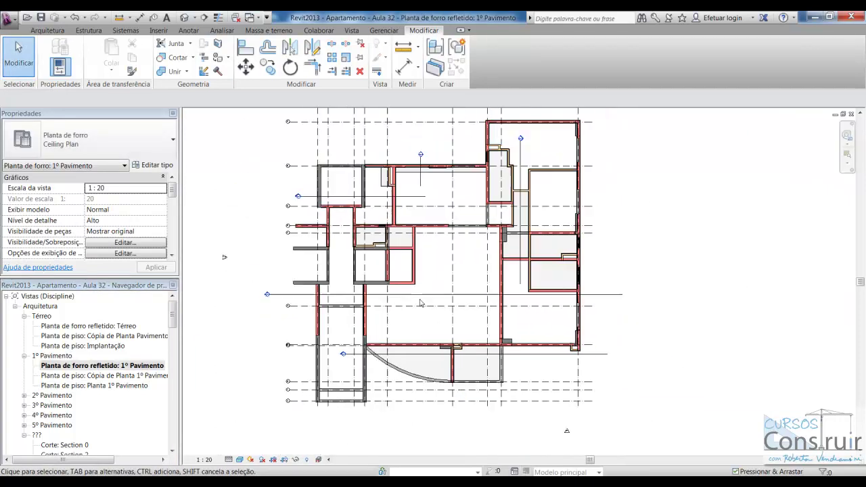
scroll(420, 302, down, 1)
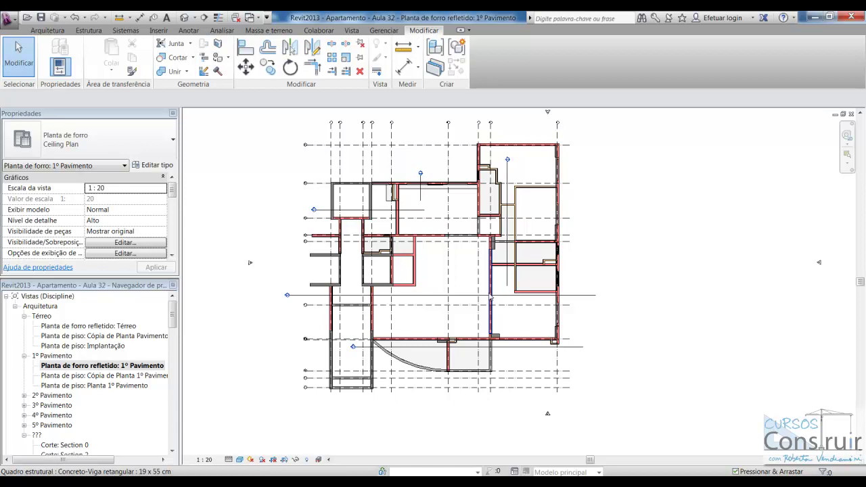
scroll(491, 298, up, 1)
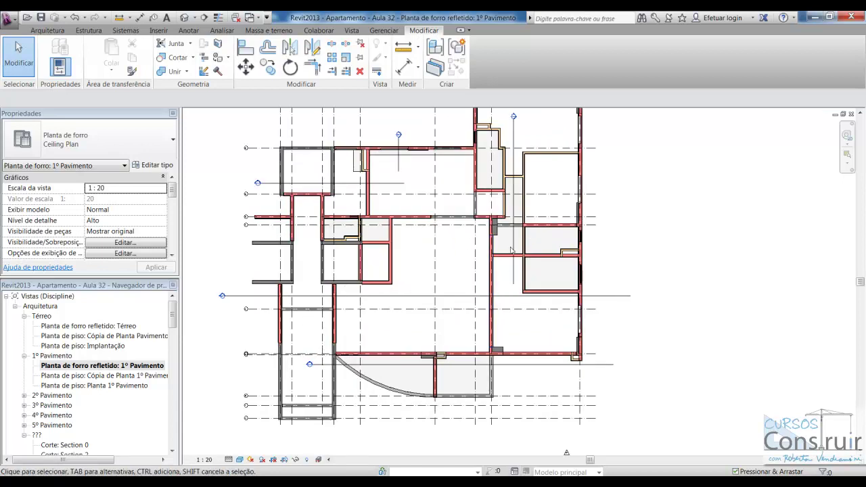
scroll(423, 282, down, 1)
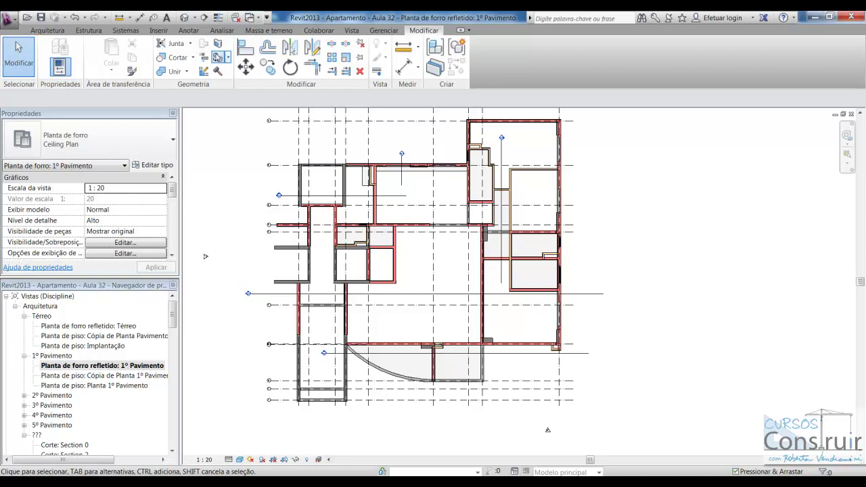
click(184, 17)
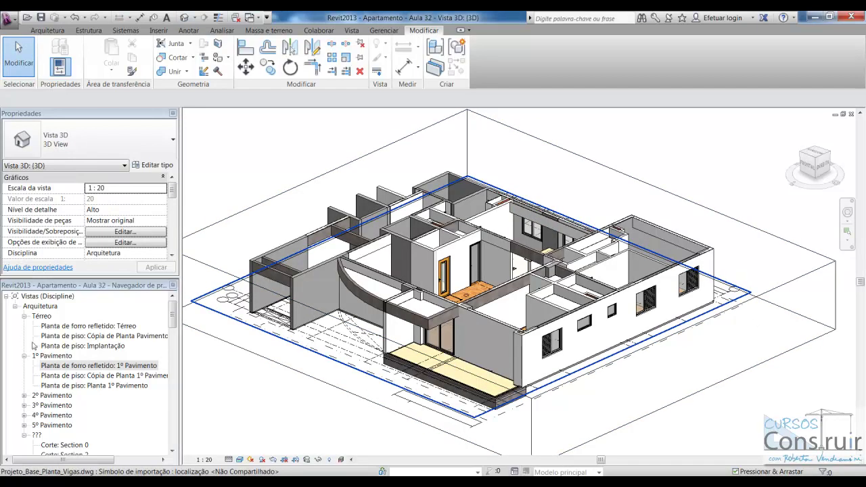
On Planta 1º Pavimento, set the imported DWG's Deslocamento da base to 2,3 and apply
double_click(94, 384)
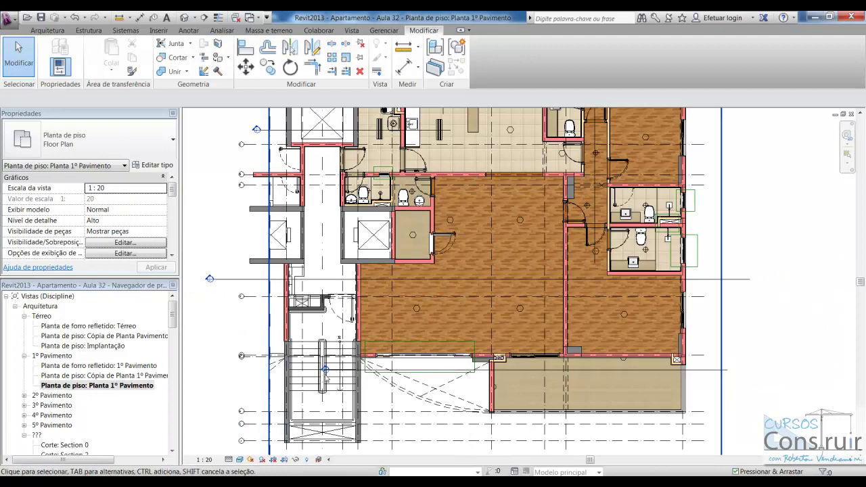
click(415, 238)
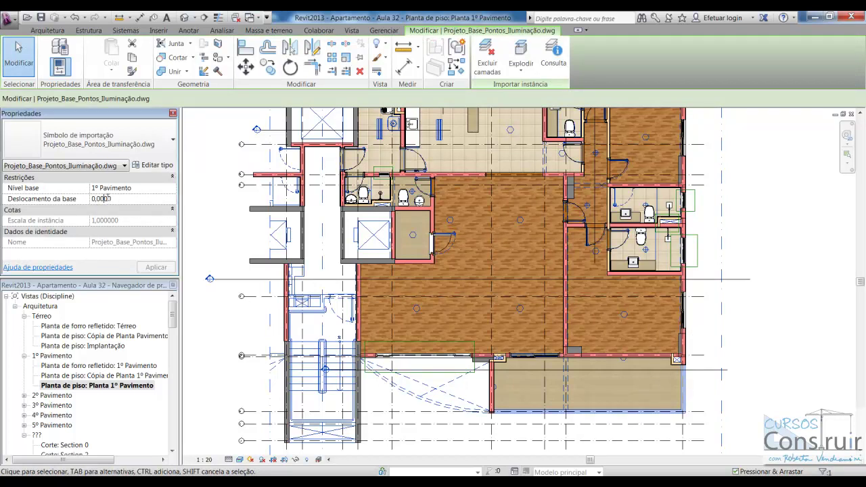
click(95, 198)
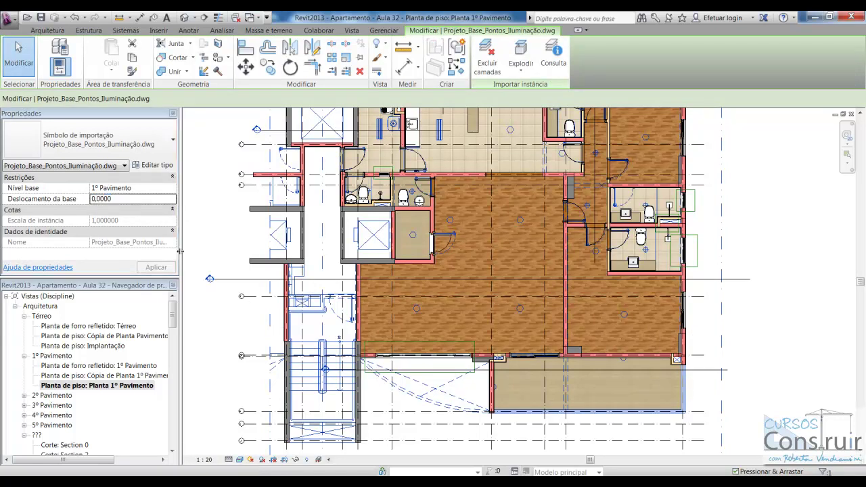
drag(113, 198, 90, 198)
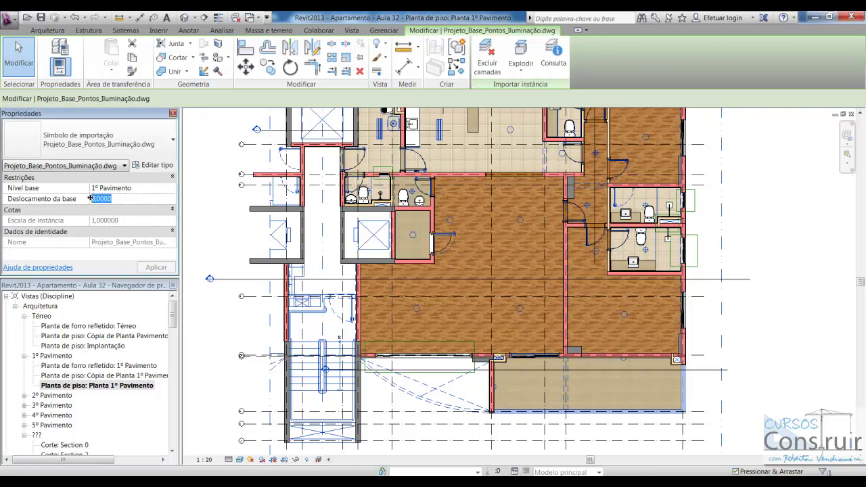
text(2,3)
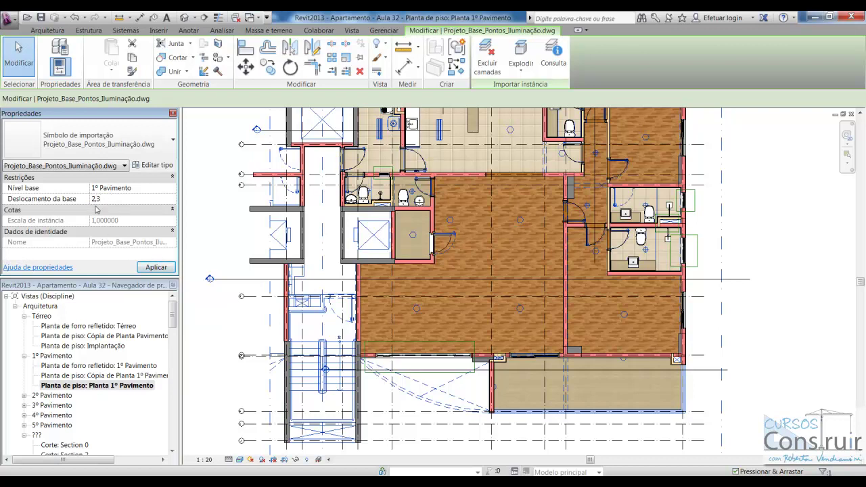
click(157, 268)
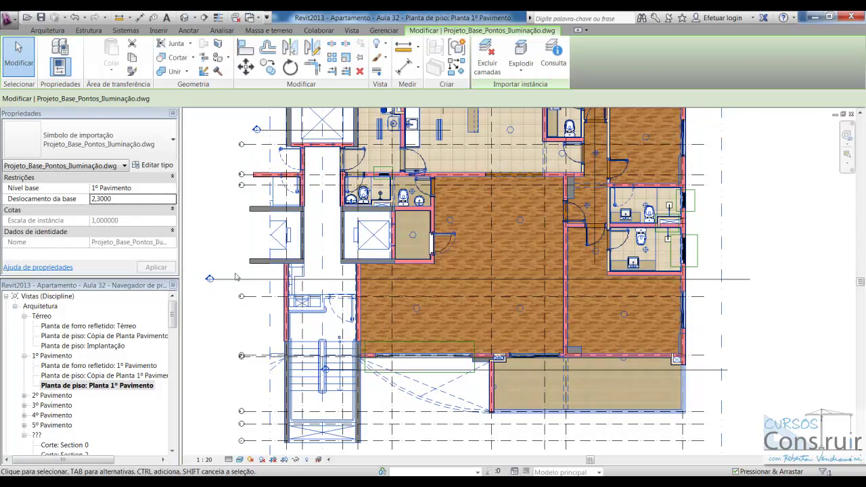
click(228, 203)
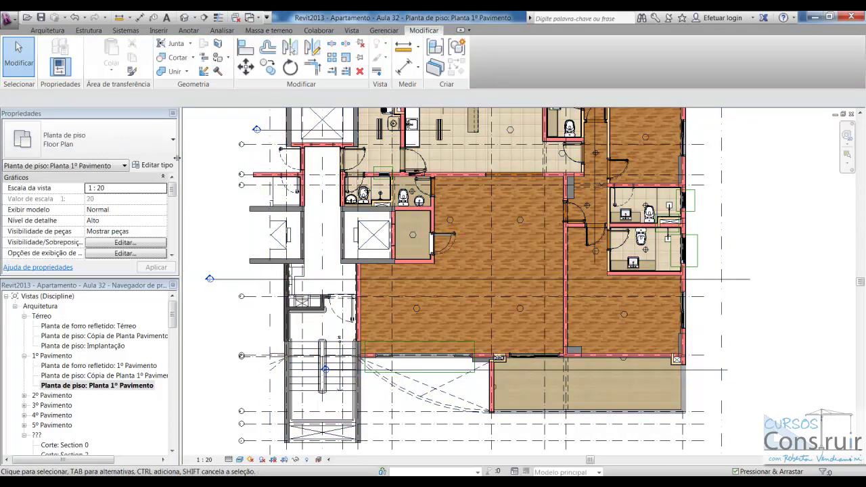
On the 1º Pavimento reflected ceiling plan, change the DWG's base offset to 2,2
double_click(108, 367)
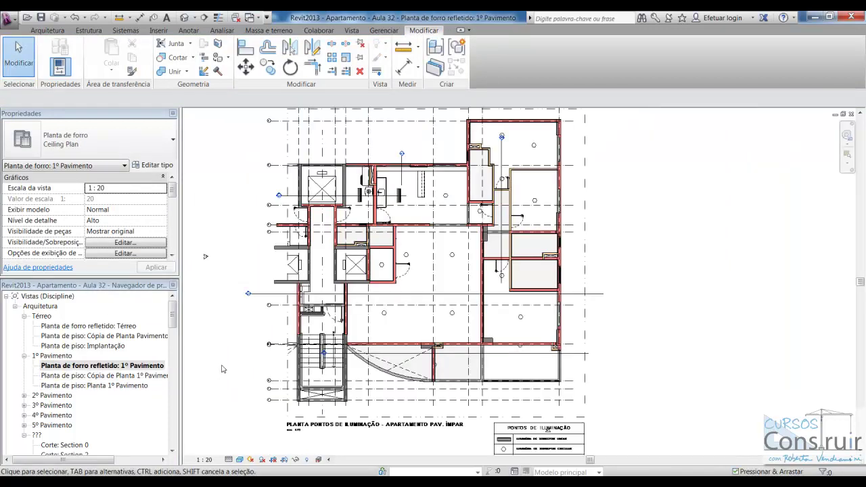
scroll(386, 269, up, 2)
scroll(386, 270, up, 3)
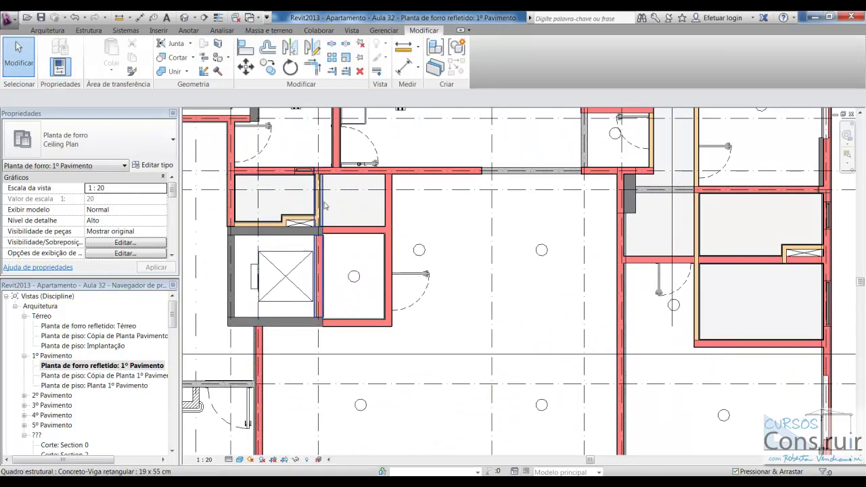
scroll(390, 247, down, 2)
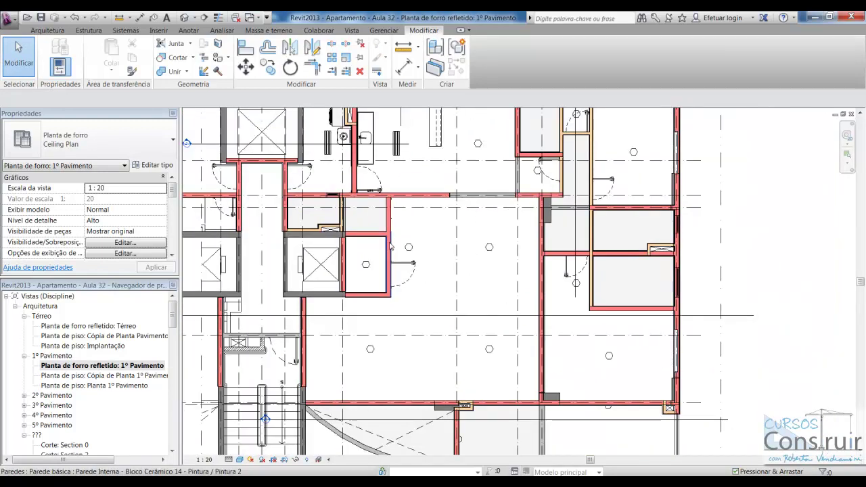
scroll(390, 246, down, 1)
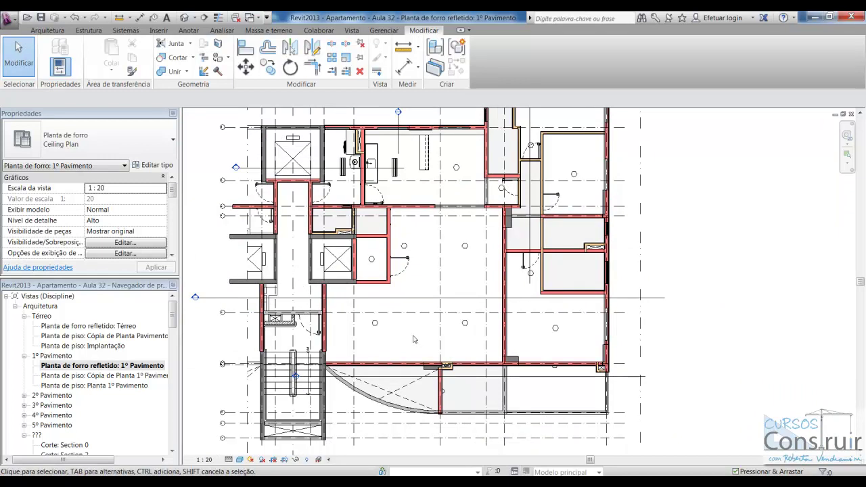
click(383, 331)
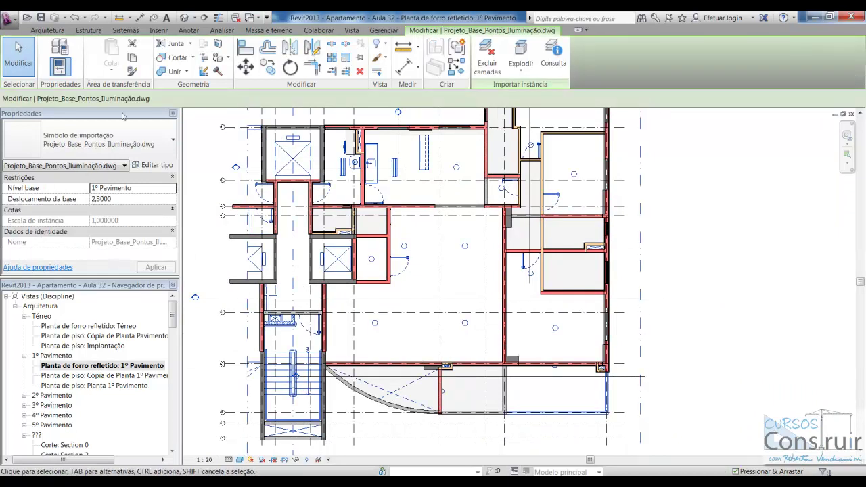
click(105, 199)
text(2)
click(156, 267)
click(697, 263)
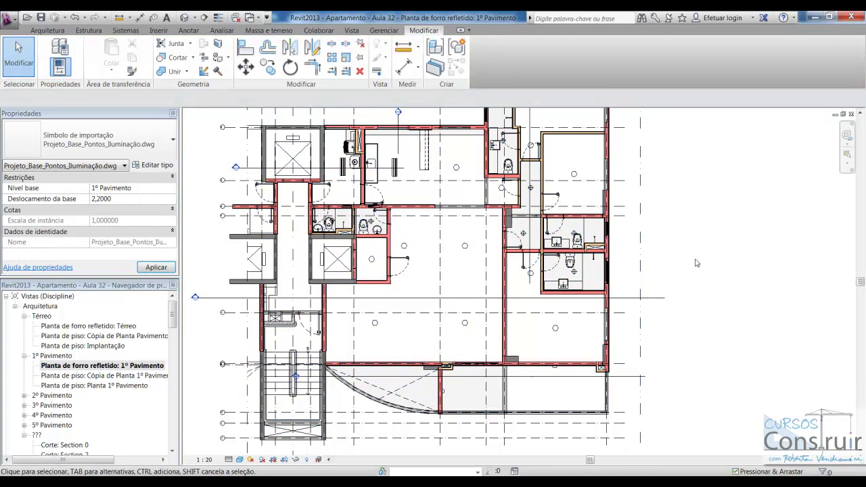
Zoom around the reflected ceiling plan to review the lighting points
scroll(636, 257, up, 3)
scroll(630, 284, up, 4)
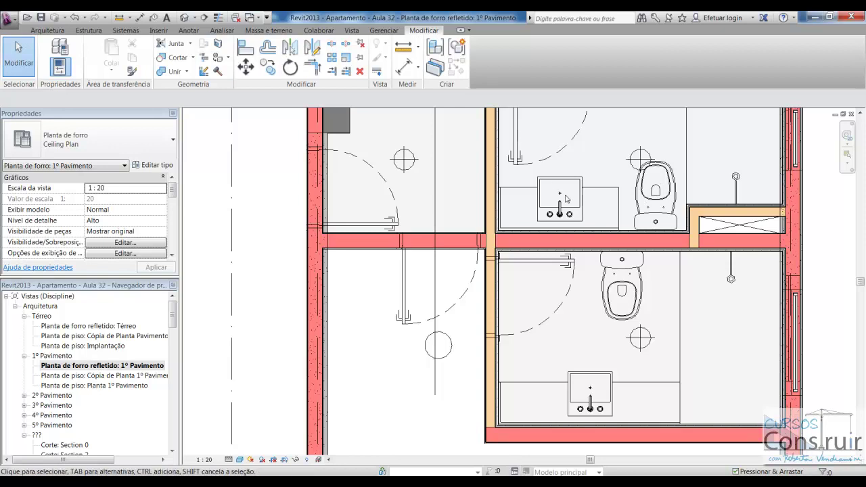
scroll(528, 234, down, 2)
scroll(528, 233, down, 2)
scroll(528, 233, down, 2)
scroll(528, 233, down, 2)
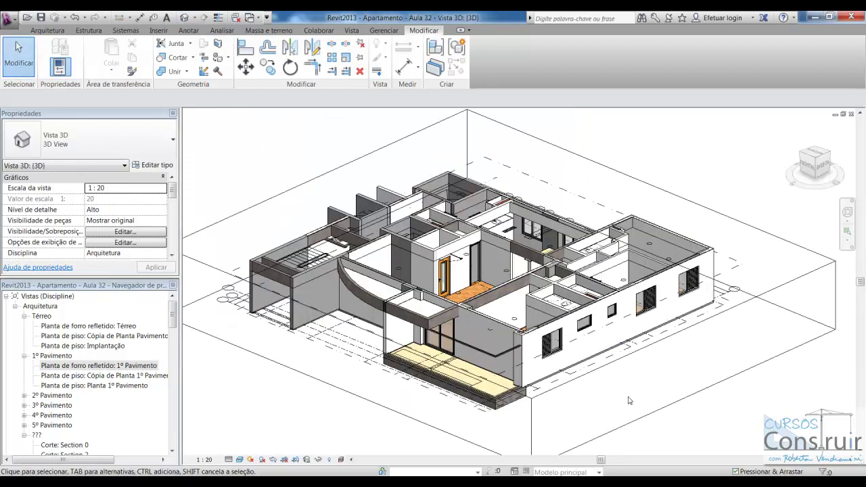
Orbit and zoom the 3D view to inspect the ceiling light points in the section box
shift+middle_drag(625, 404, 473, 271)
scroll(458, 259, up, 2)
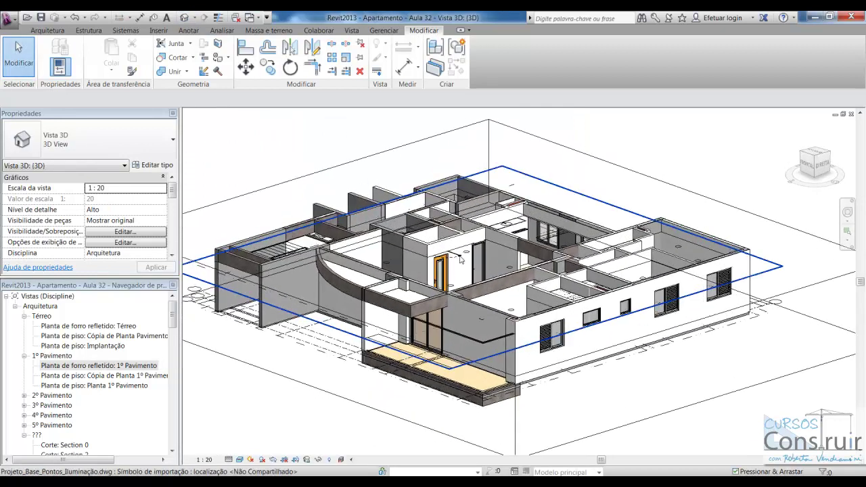
scroll(458, 259, up, 4)
scroll(458, 259, up, 3)
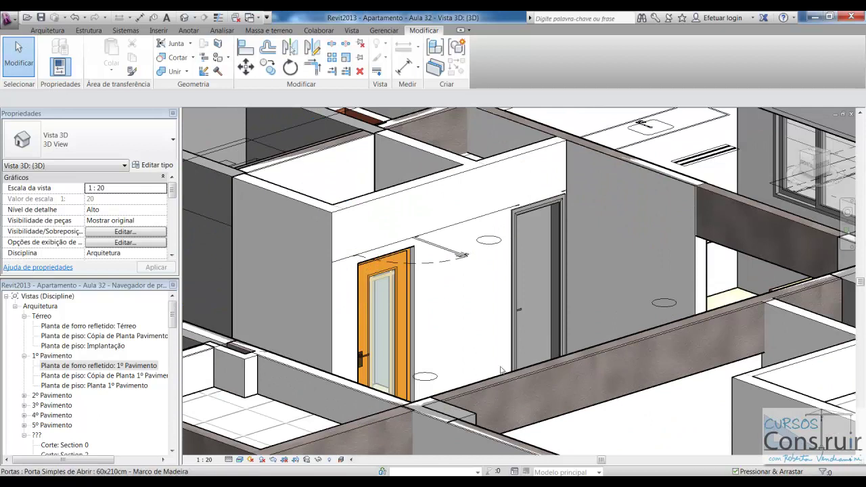
scroll(504, 302, down, 3)
scroll(504, 302, down, 2)
scroll(504, 302, down, 2)
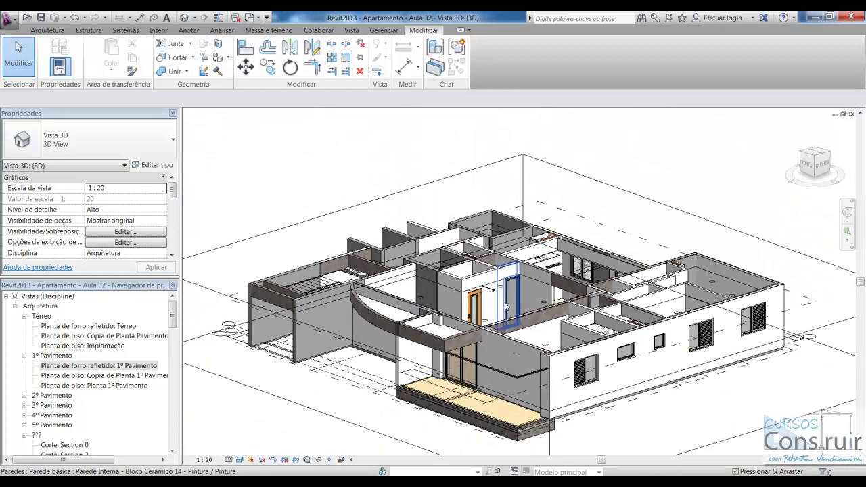
scroll(576, 286, up, 3)
scroll(561, 282, up, 3)
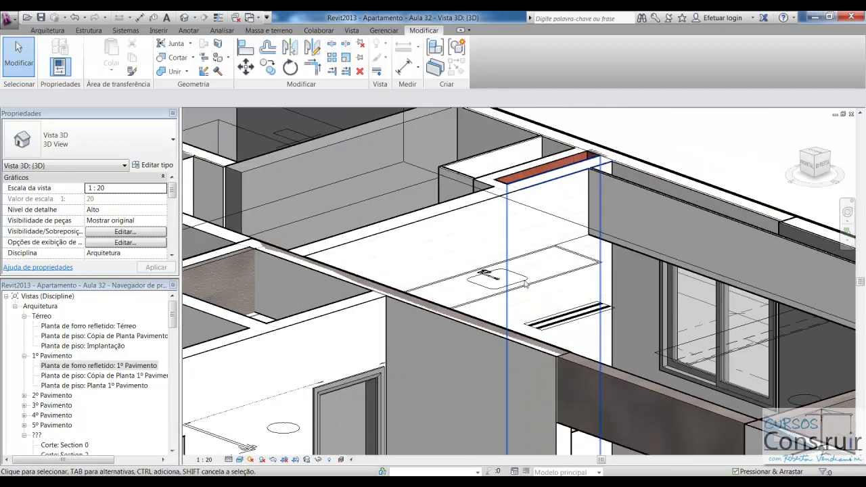
scroll(554, 280, down, 2)
scroll(553, 280, down, 3)
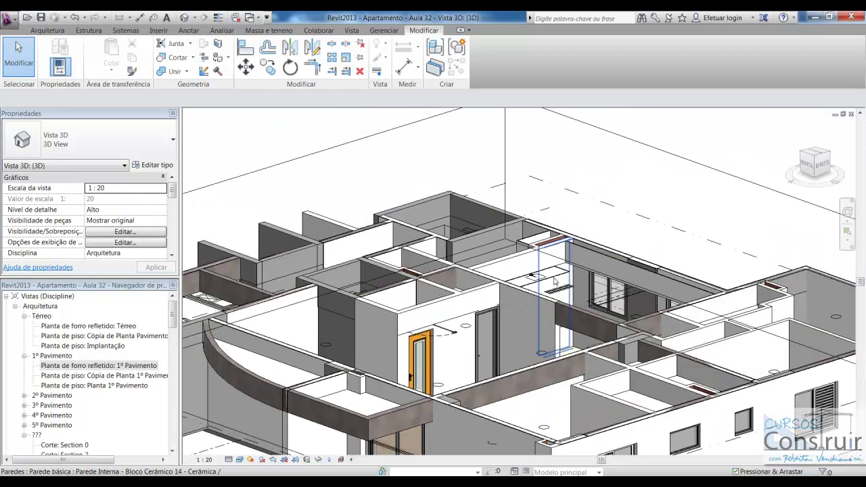
scroll(553, 280, down, 3)
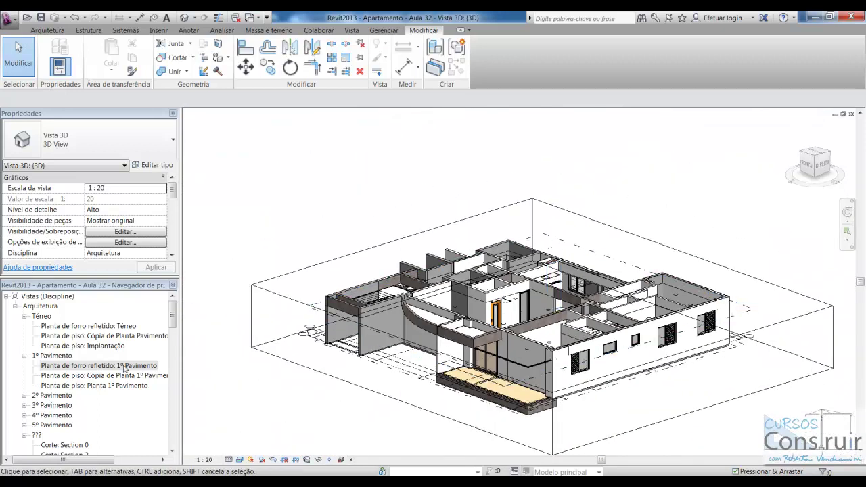
Return to the 1º Pavimento reflected ceiling plan and zoom around the lighting-point circles
double_click(98, 365)
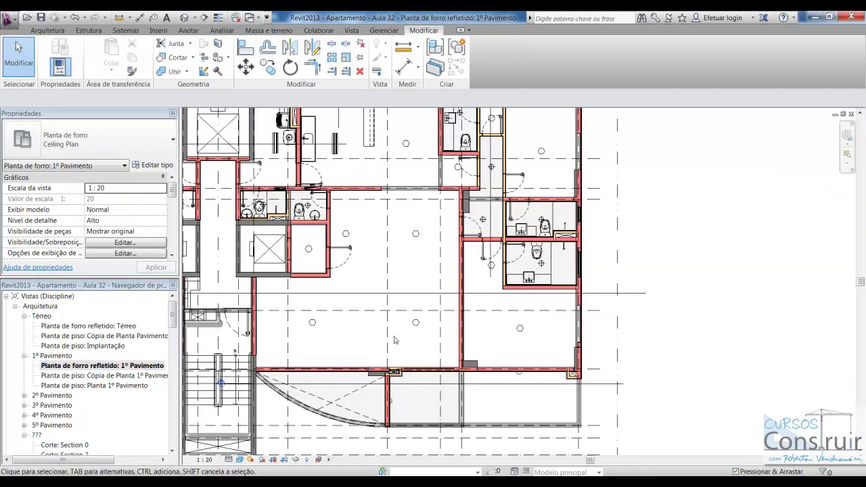
scroll(359, 276, up, 1)
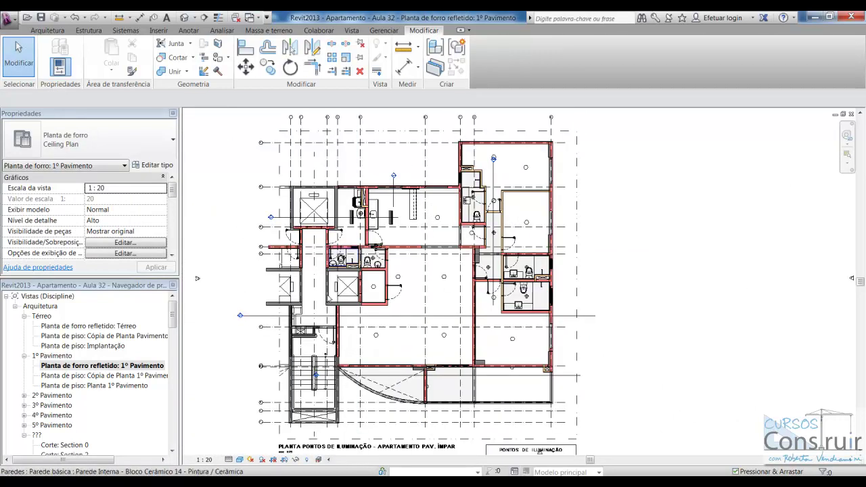
scroll(473, 418, up, 1)
scroll(473, 418, up, 2)
scroll(472, 411, up, 1)
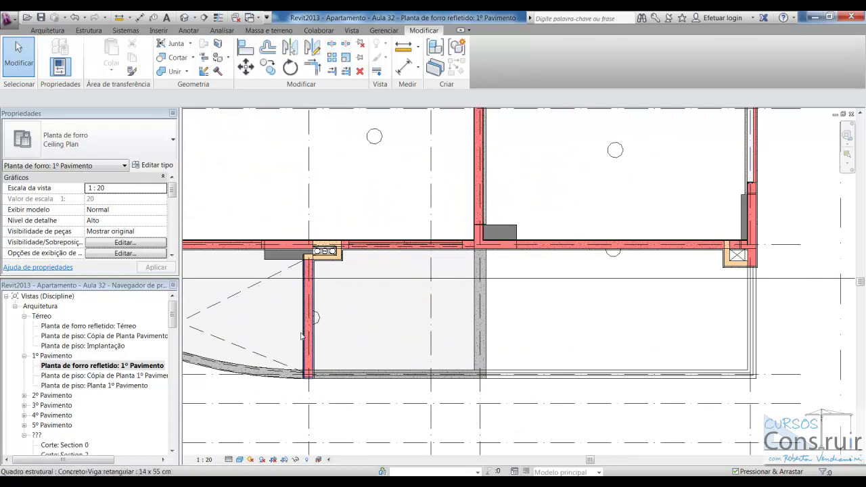
scroll(548, 338, down, 2)
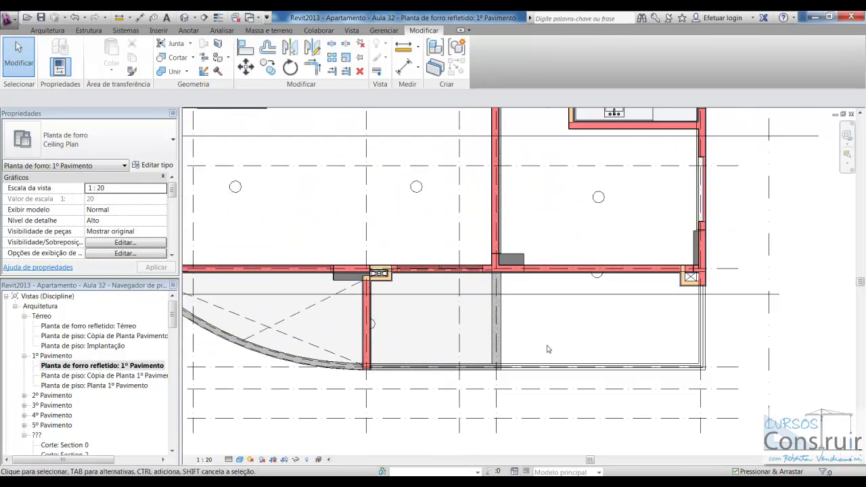
scroll(548, 338, down, 1)
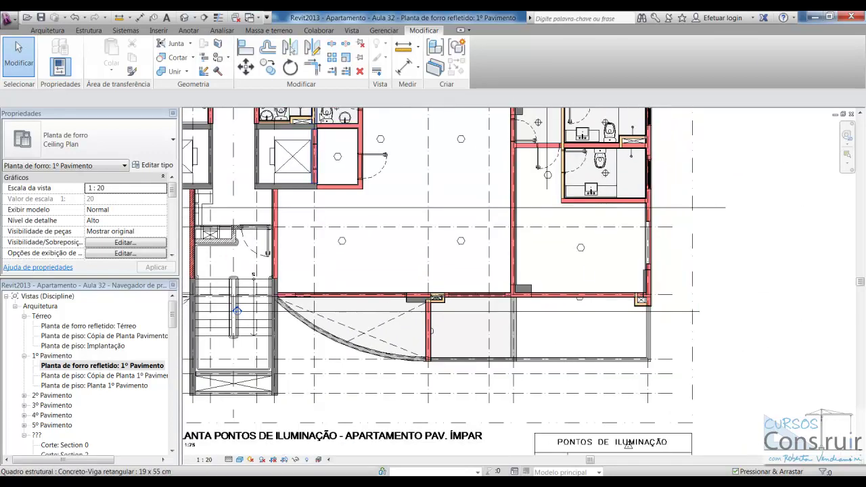
scroll(574, 366, up, 1)
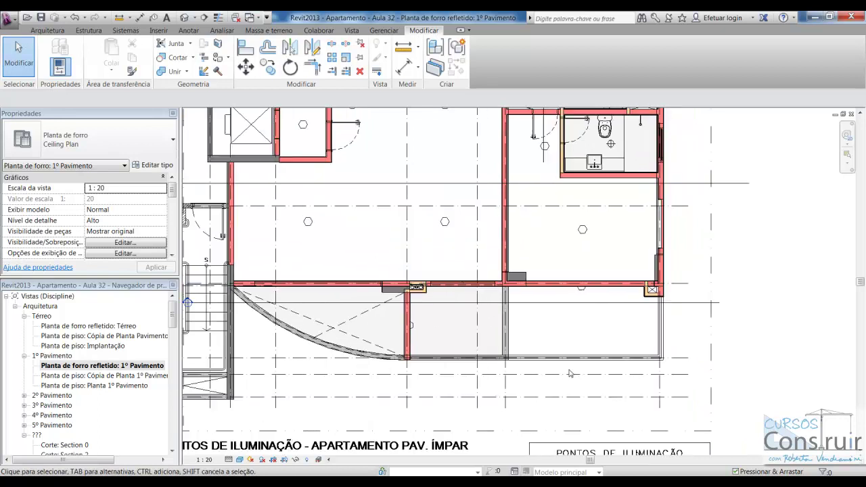
scroll(572, 368, up, 1)
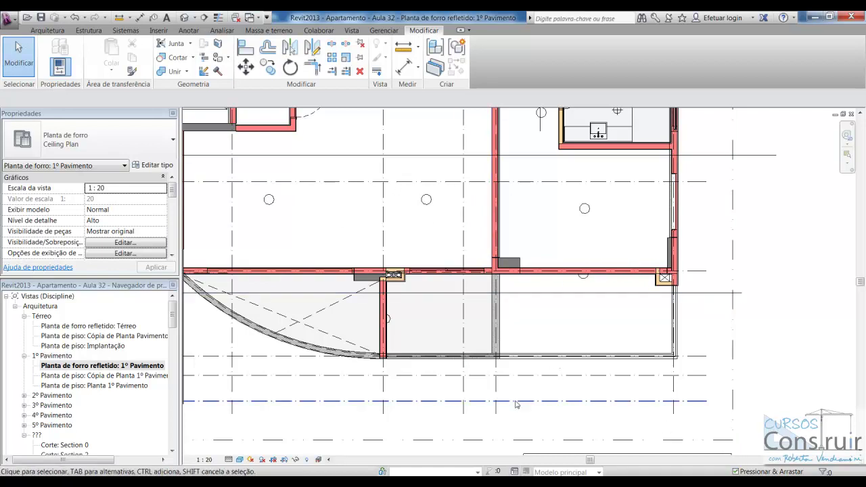
scroll(561, 406, up, 2)
scroll(445, 375, up, 2)
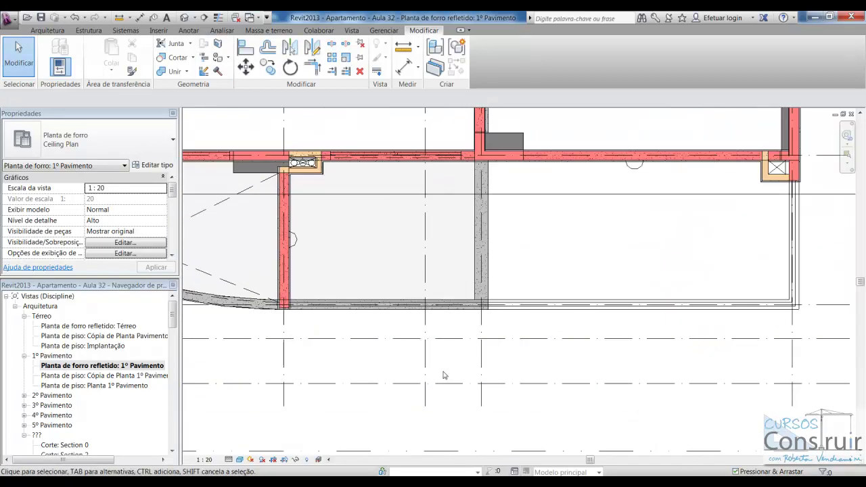
scroll(357, 376, down, 1)
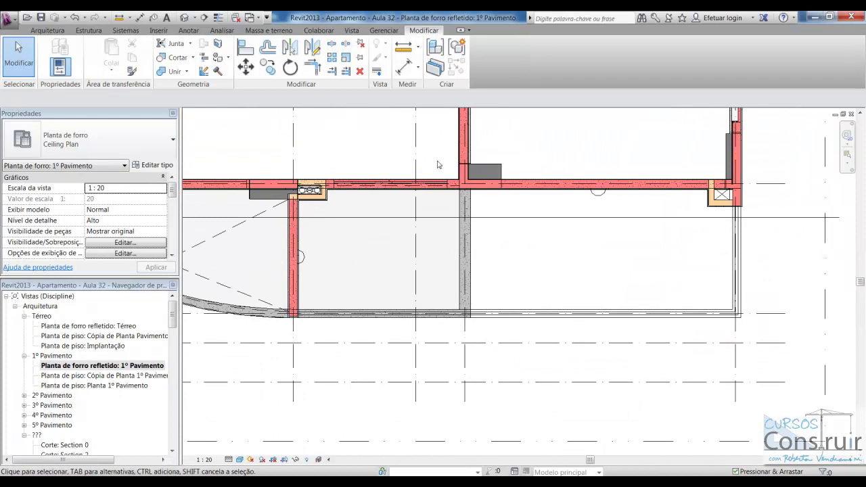
click(48, 31)
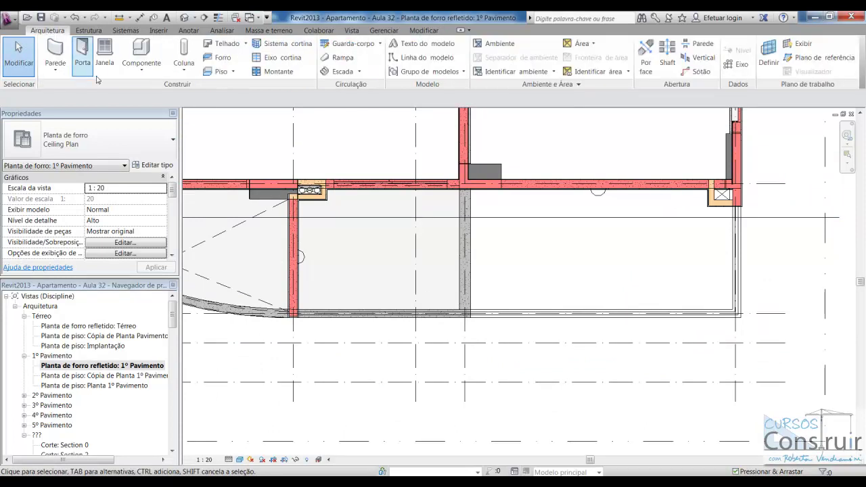
Start a component placement and browse the library to Iluminação > Arquitetura
click(140, 71)
click(156, 89)
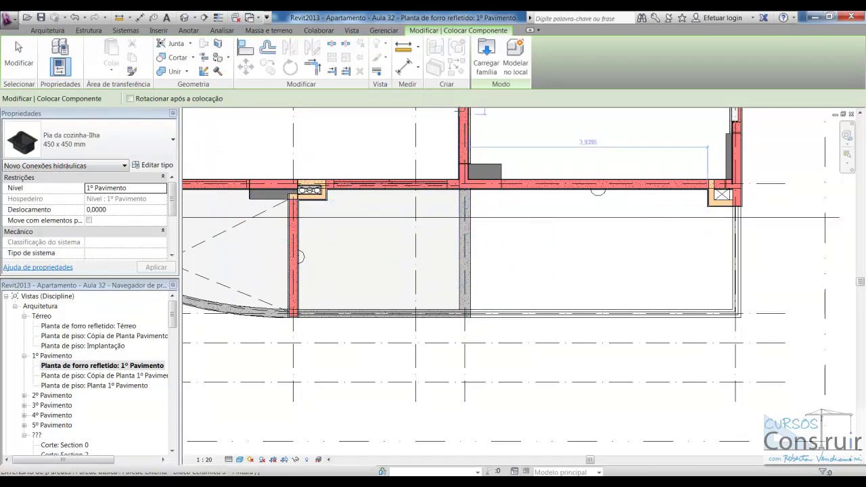
click(486, 62)
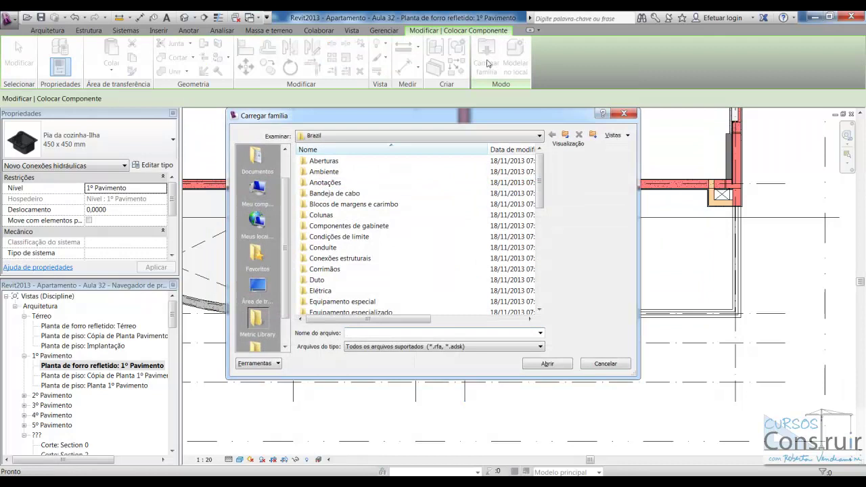
drag(539, 182, 536, 228)
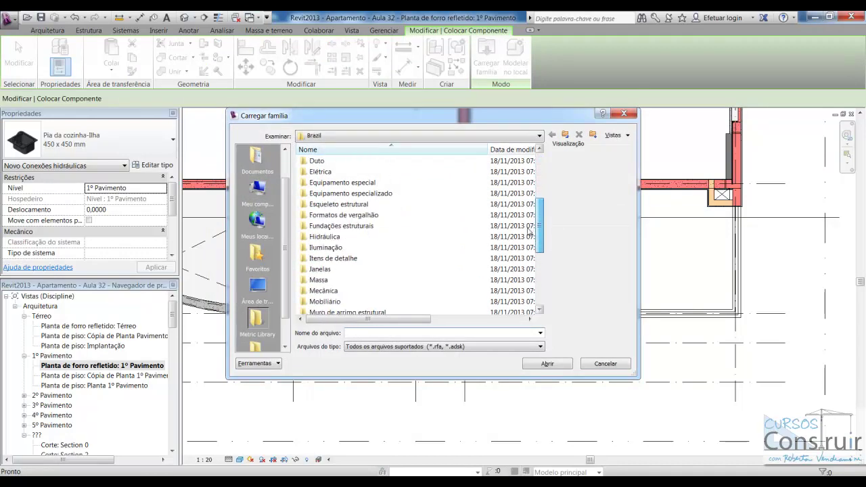
double_click(334, 249)
double_click(318, 163)
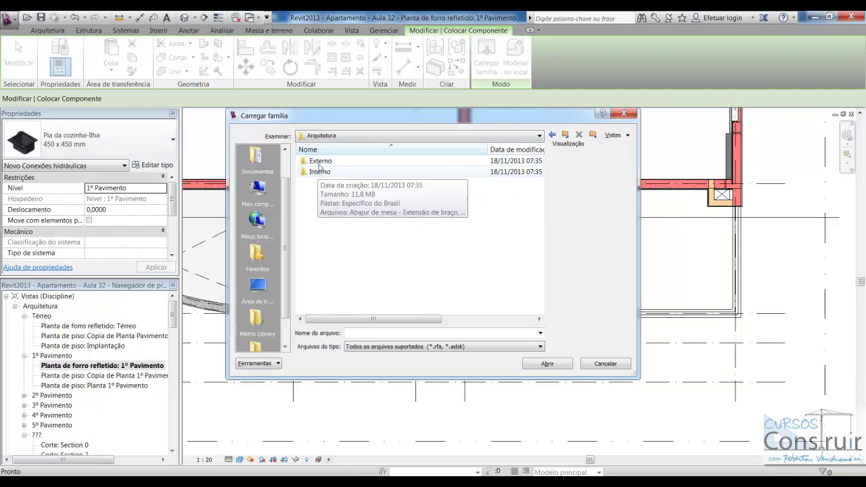
From Externo > Específico do Brasil, load the Arandela - Cilíndrica sconce family
double_click(320, 161)
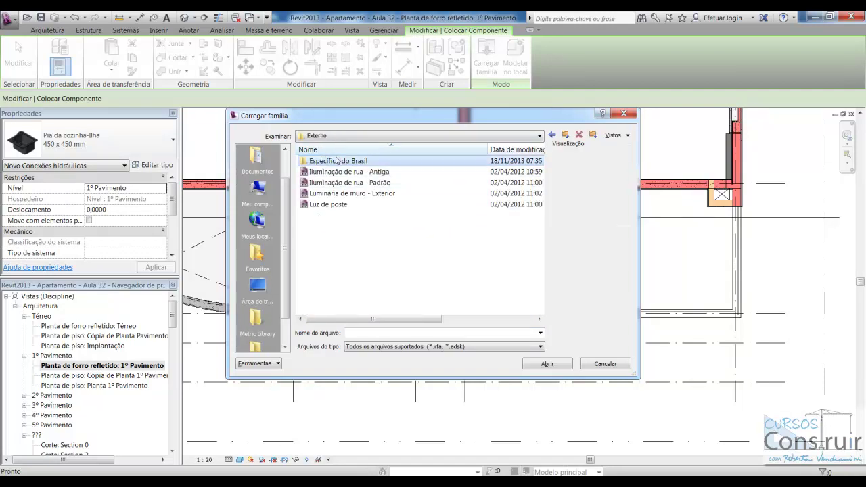
double_click(337, 160)
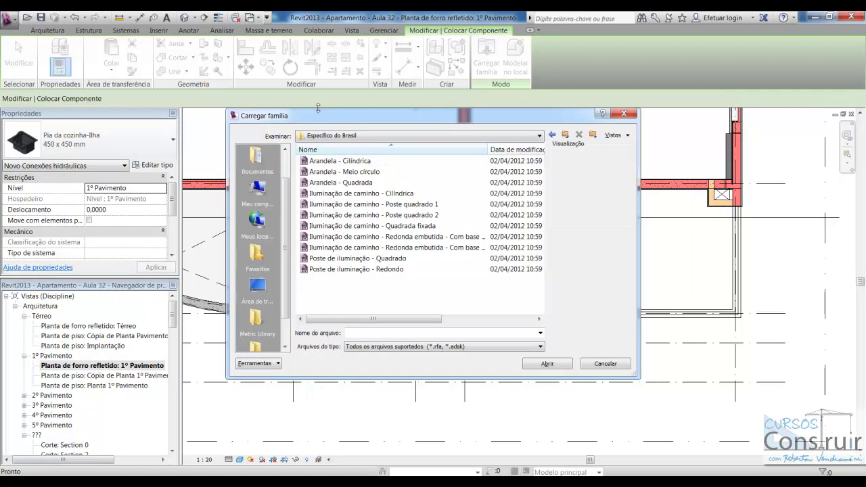
click(359, 172)
click(359, 183)
click(357, 172)
click(354, 164)
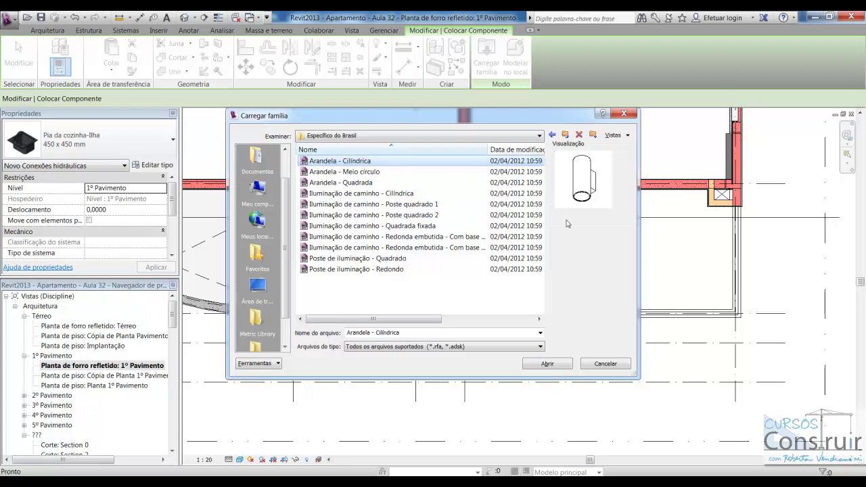
click(548, 364)
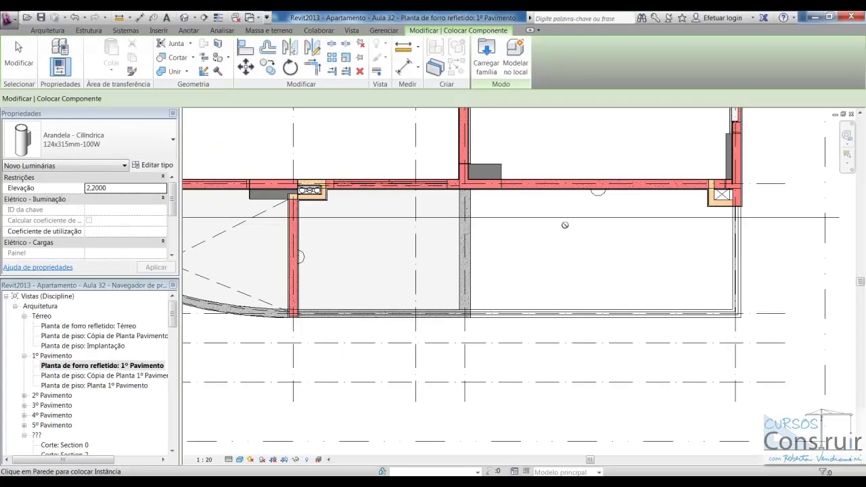
Set the sconce elevation to 2,0000 and zoom in on the lower rooms
click(99, 189)
drag(92, 188, 119, 188)
text(0)
scroll(539, 287, down, 2)
scroll(533, 275, up, 2)
scroll(528, 263, up, 1)
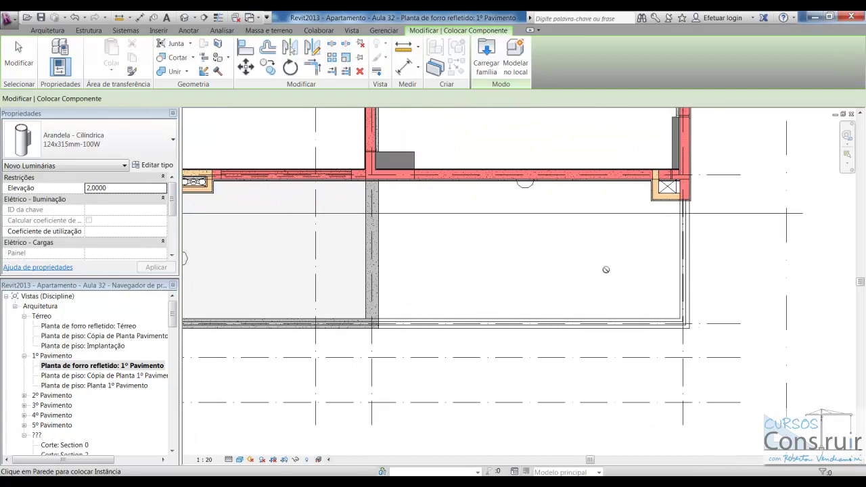
scroll(606, 269, down, 1)
scroll(531, 338, down, 1)
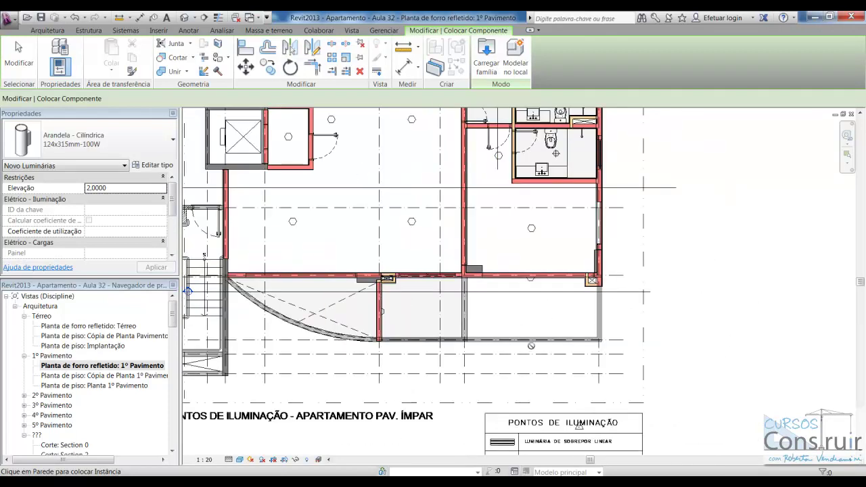
scroll(556, 153, up, 1)
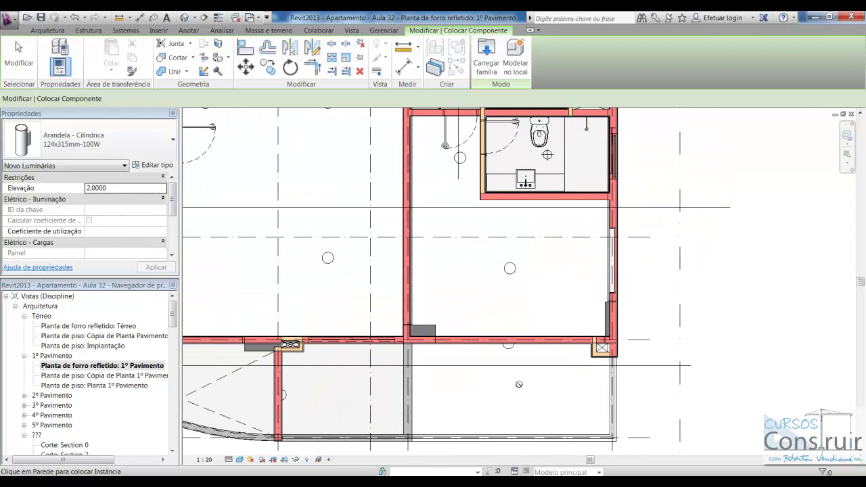
scroll(515, 384, up, 1)
scroll(511, 377, up, 1)
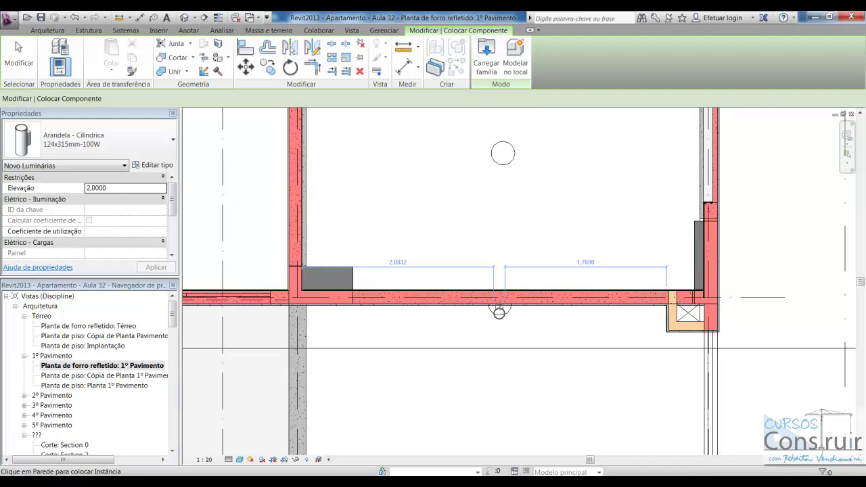
Place two cylindrical sconces, one on the upper room wall and one on the left wall
click(499, 311)
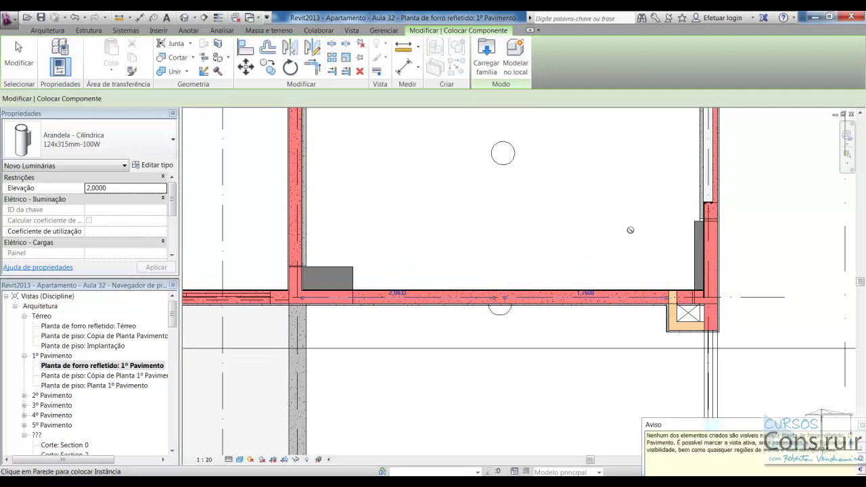
scroll(628, 229, down, 1)
scroll(629, 231, down, 1)
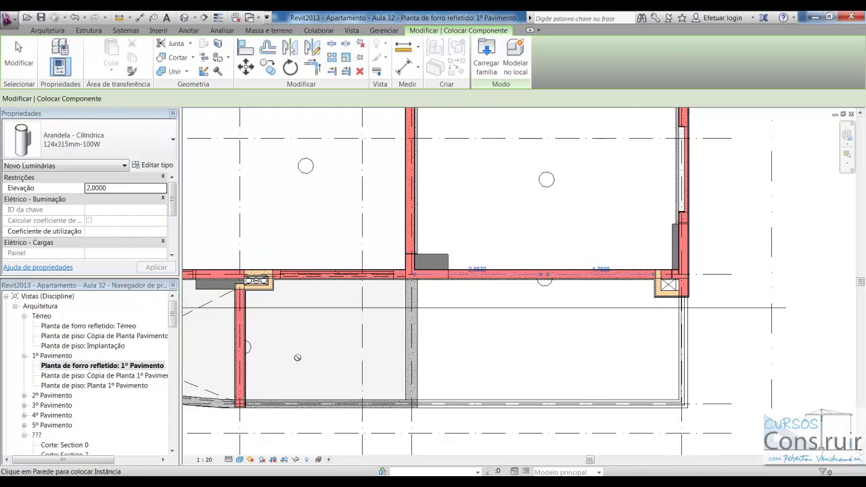
scroll(217, 380, up, 2)
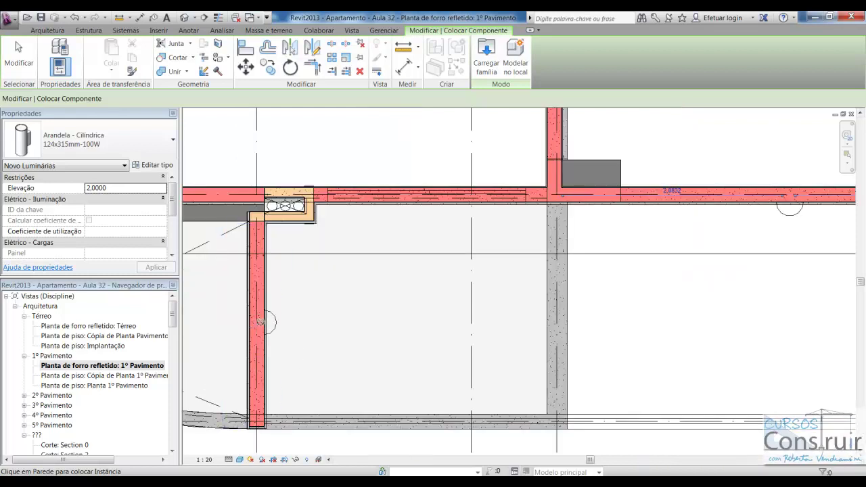
click(275, 322)
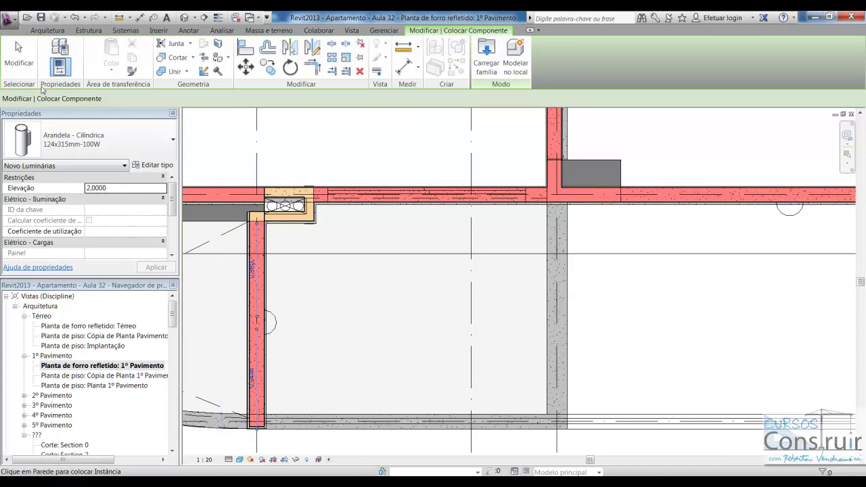
click(19, 60)
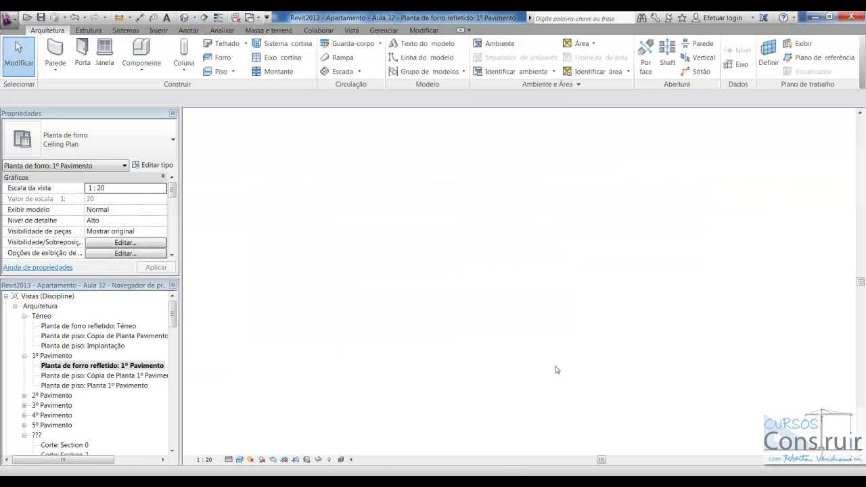
Orbit and zoom the 3D view to inspect the cylindrical sconces on the walls
shift+middle_drag(551, 372, 522, 379)
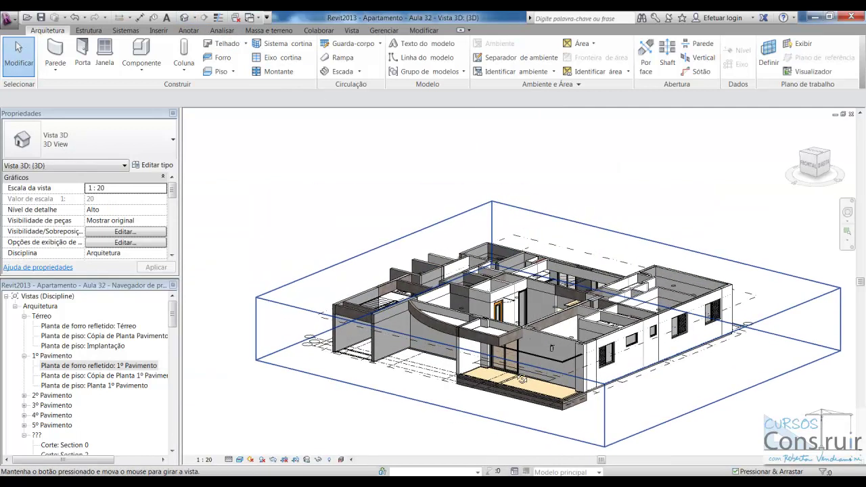
scroll(522, 379, up, 2)
scroll(510, 351, up, 3)
scroll(624, 381, up, 3)
scroll(624, 380, up, 3)
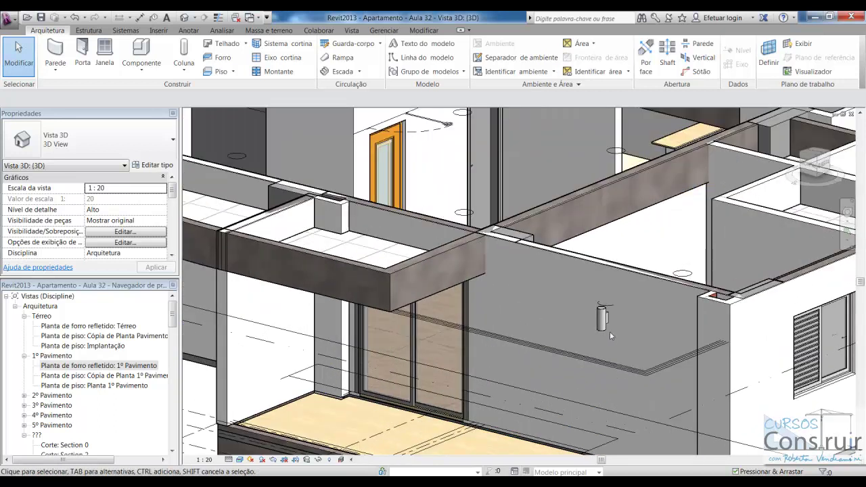
scroll(619, 321, down, 3)
mouse_move(619, 320)
shift+middle_down()
mouse_move(478, 353)
mouse_move(352, 198)
shift+middle_up()
scroll(353, 197, up, 2)
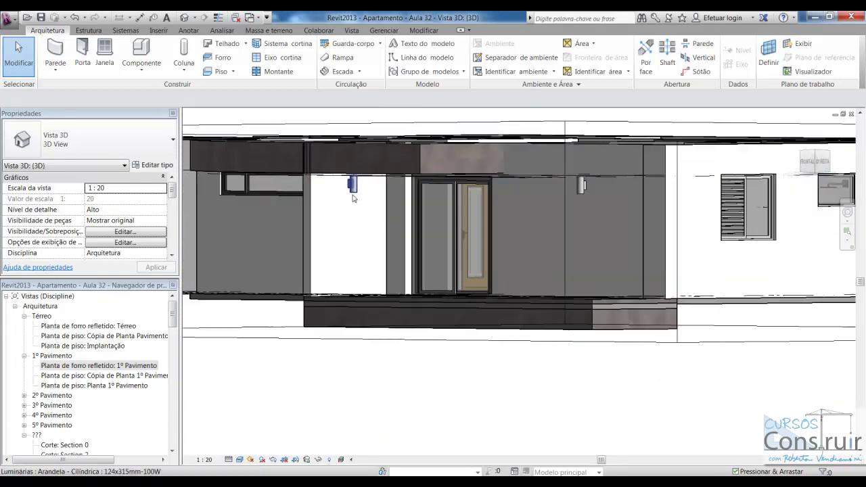
scroll(352, 198, up, 2)
scroll(426, 385, down, 3)
scroll(408, 343, down, 1)
shift+middle_drag(408, 344, 395, 313)
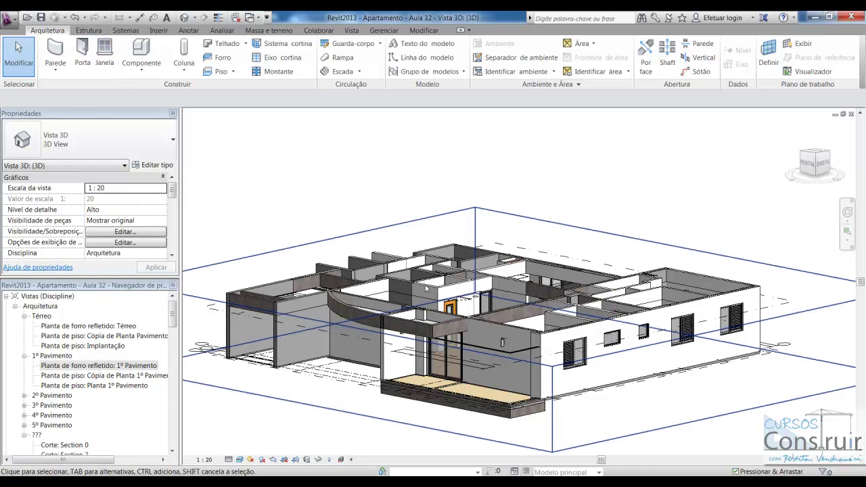
scroll(210, 60, up, 2)
scroll(209, 82, up, 1)
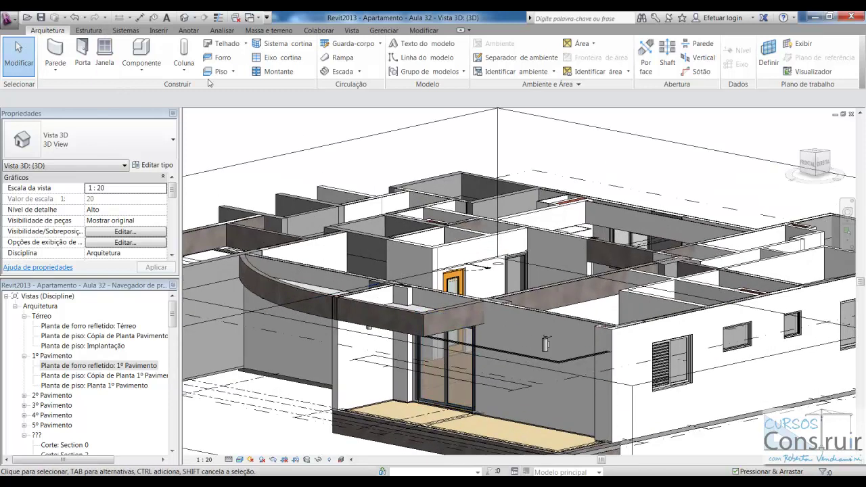
click(162, 32)
Load Sconce - Arandela vidro from Bibliotecas > Documentos > Revit > Familia_iluminação_forro_parede > Parede
click(501, 55)
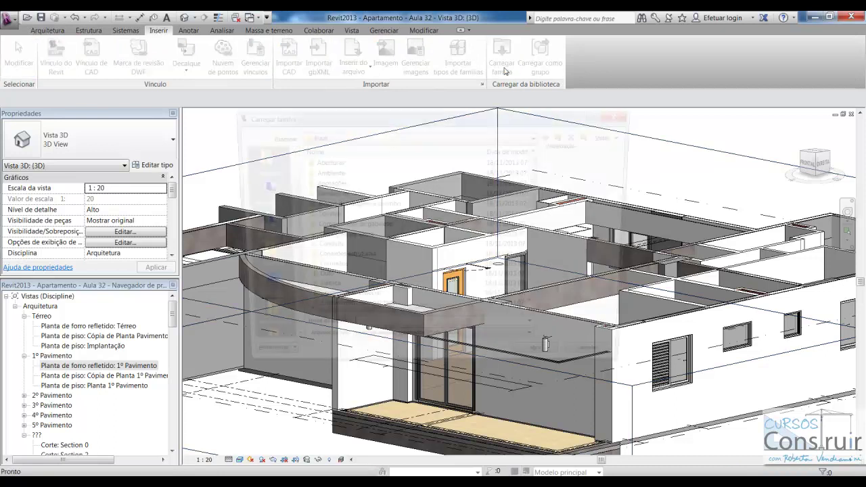
click(539, 136)
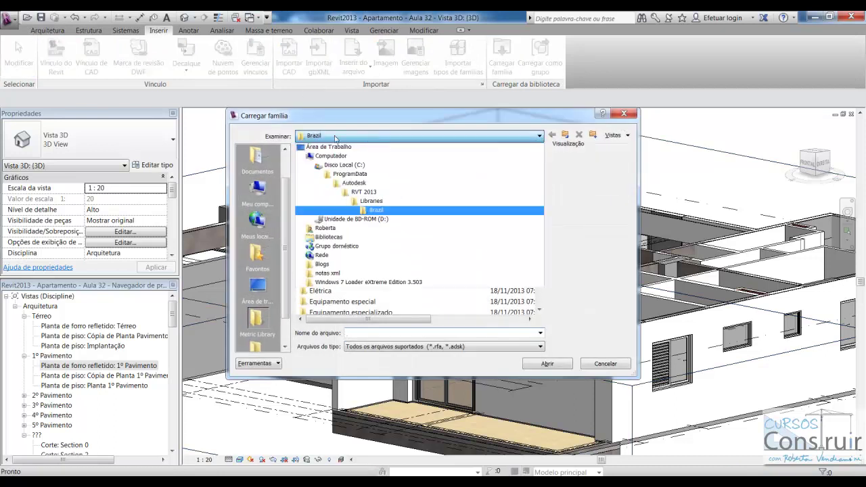
click(336, 239)
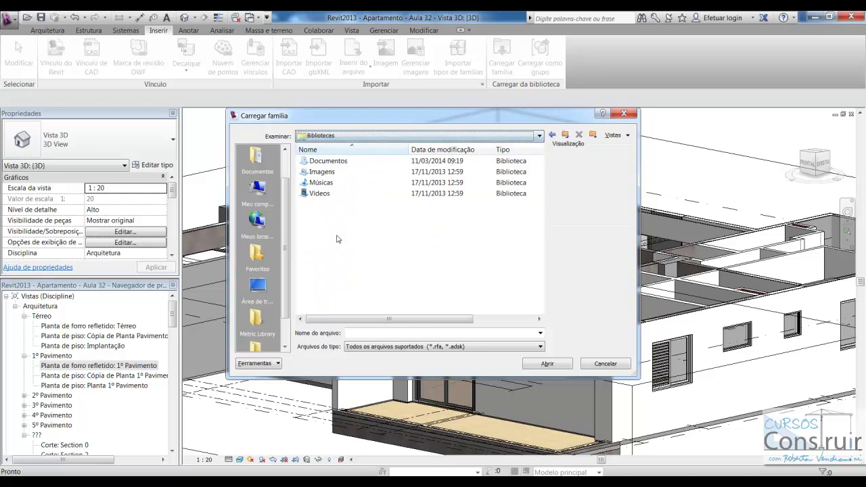
double_click(329, 166)
double_click(322, 172)
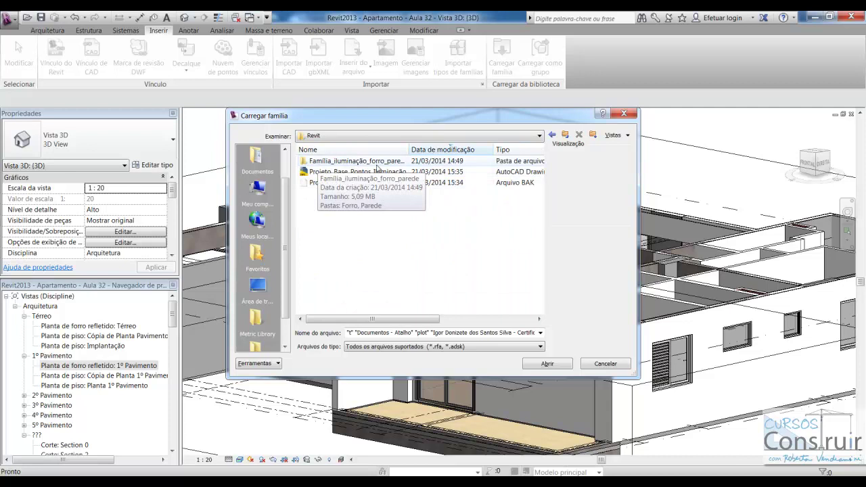
double_click(376, 163)
double_click(315, 172)
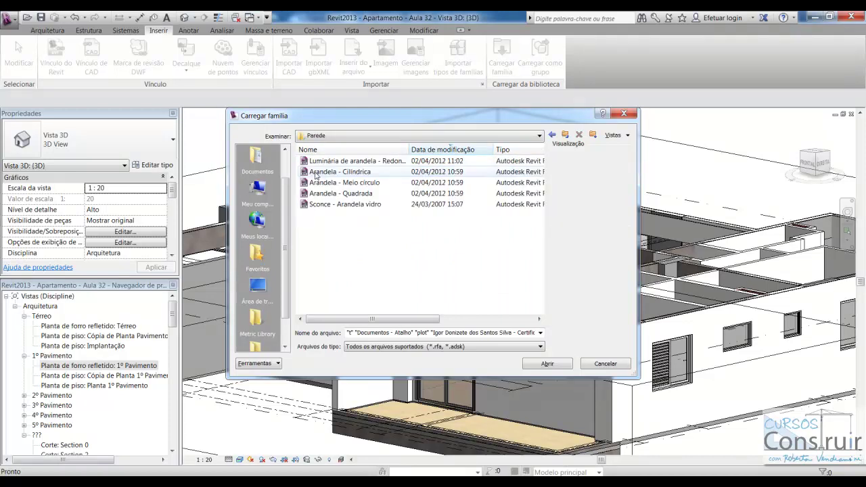
click(357, 173)
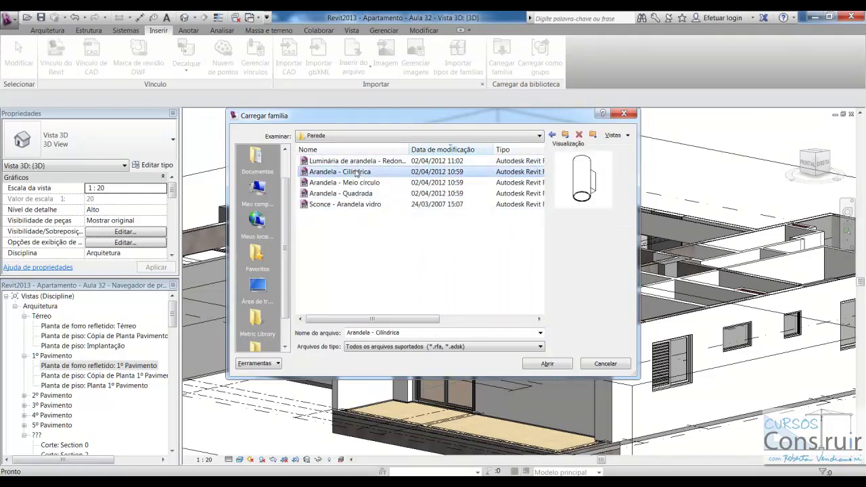
click(357, 183)
click(357, 194)
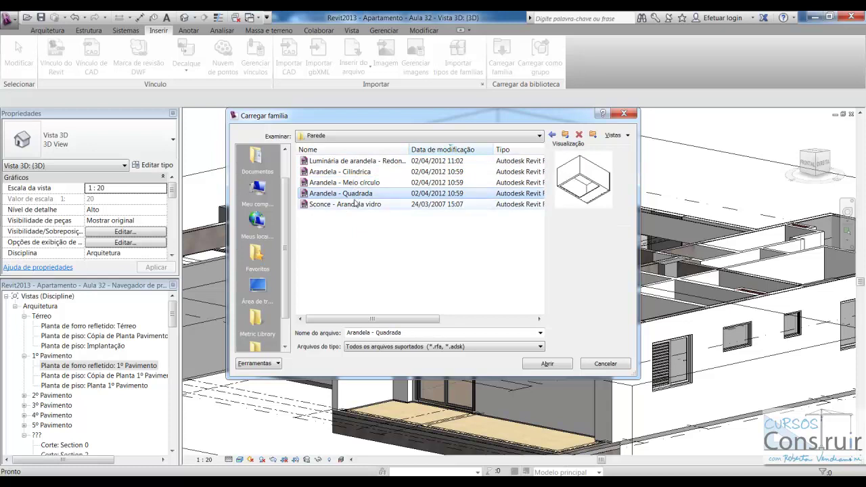
click(354, 204)
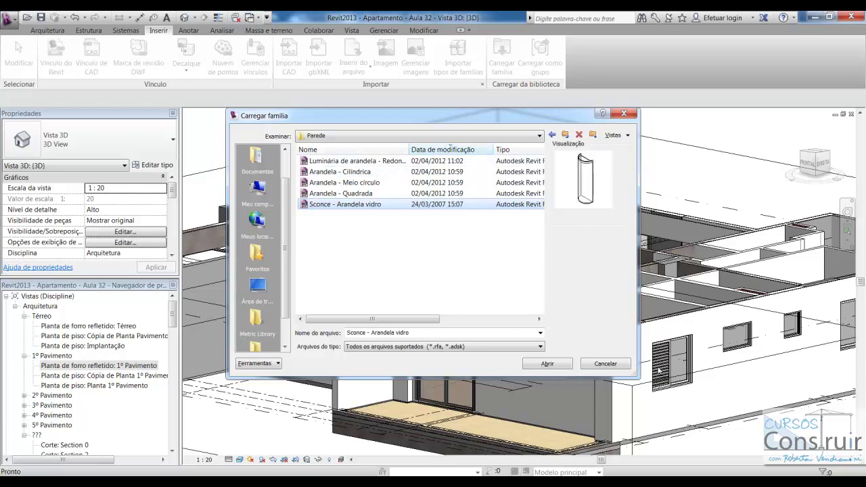
click(556, 368)
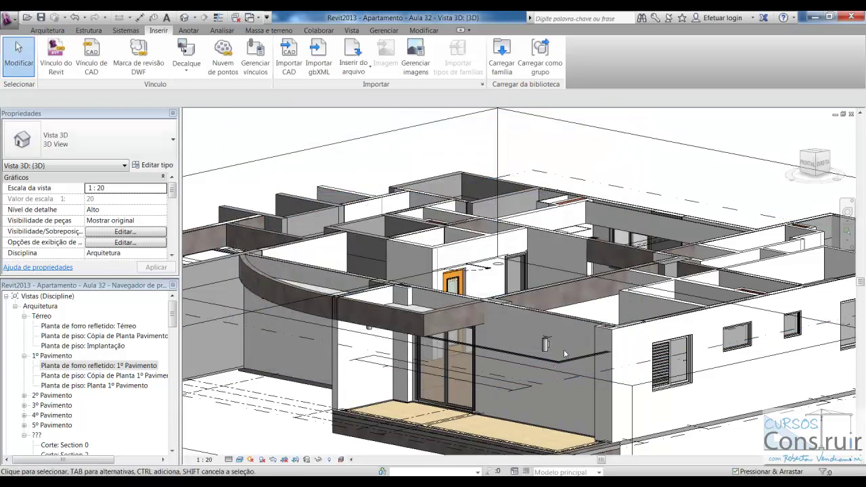
Change the selected cylindrical wall lamp to the Sconce - Arandela vidro type
scroll(551, 365, up, 2)
scroll(550, 365, up, 2)
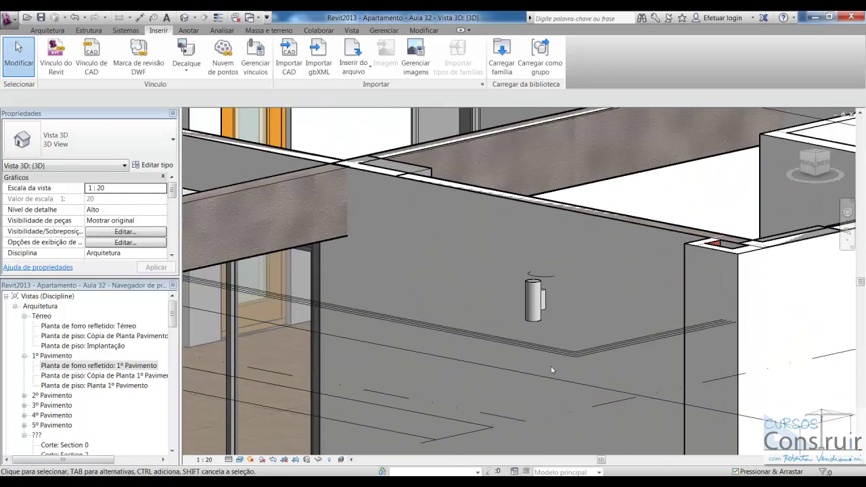
click(531, 301)
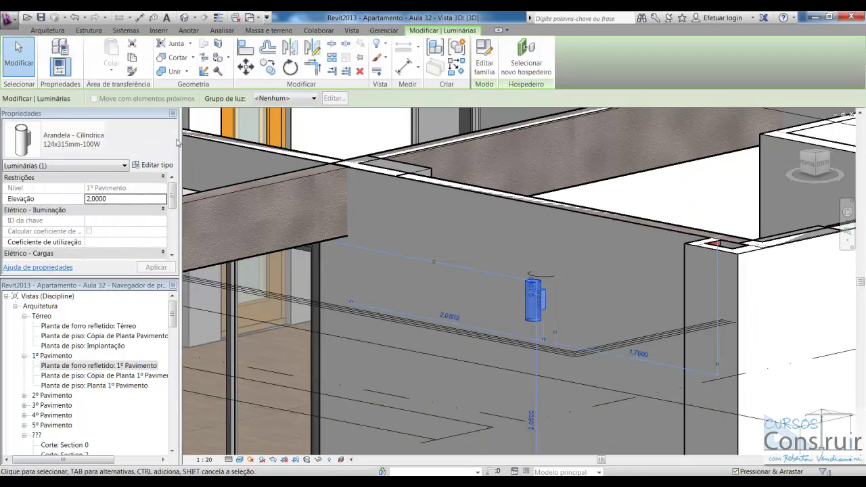
click(171, 140)
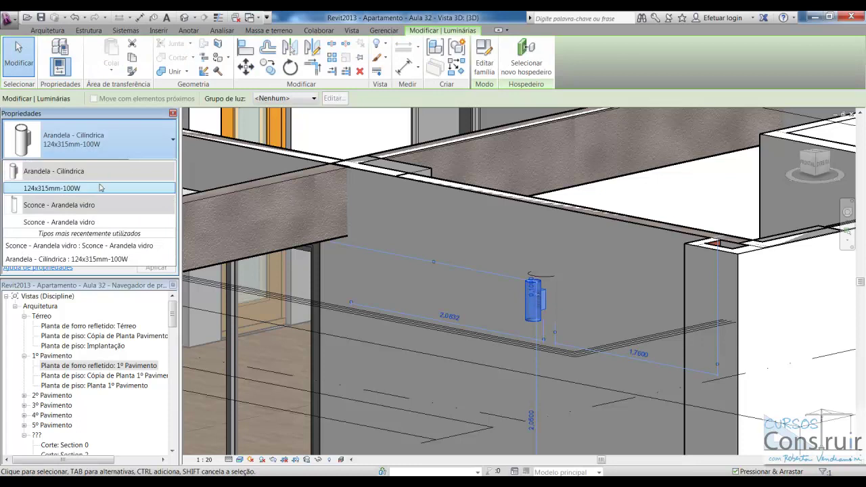
mouse_move(59, 222)
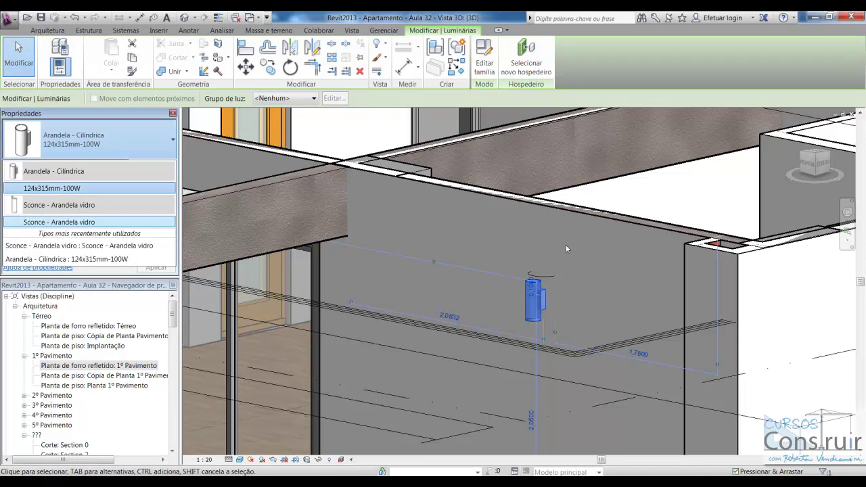
click(633, 198)
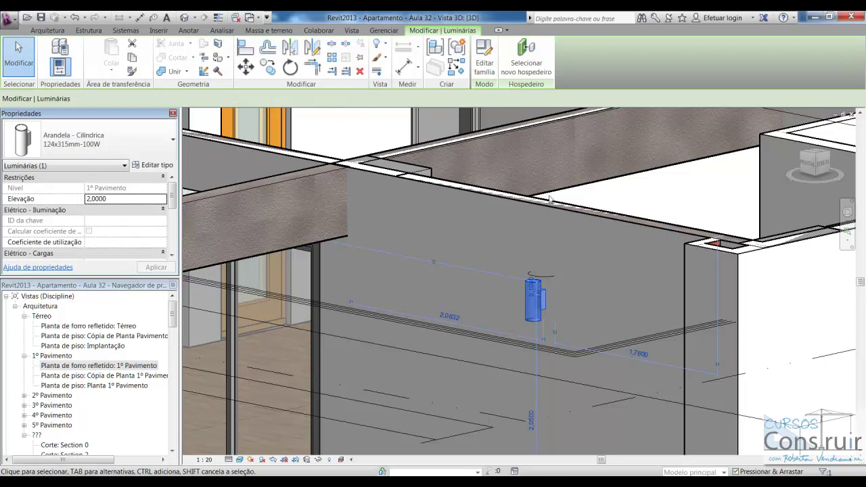
click(95, 139)
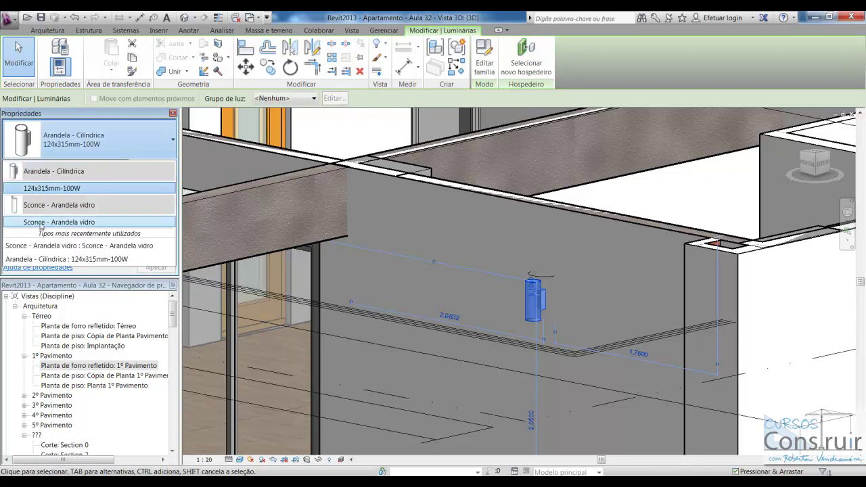
click(24, 224)
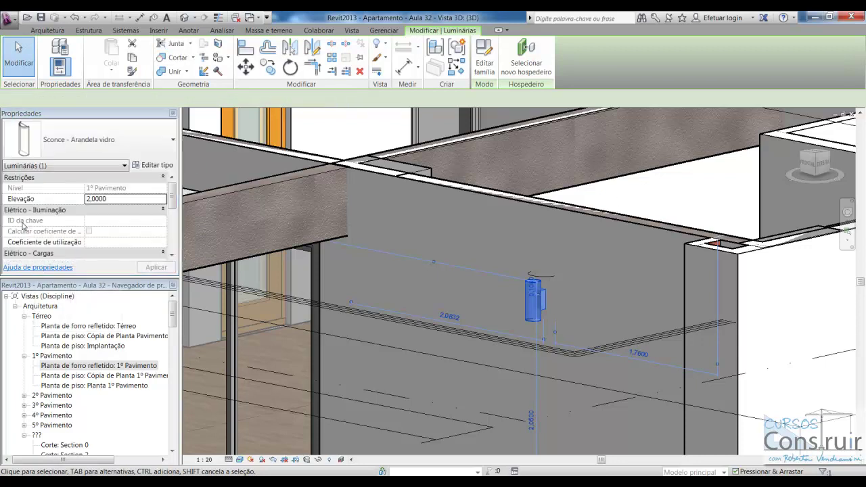
key(Escape)
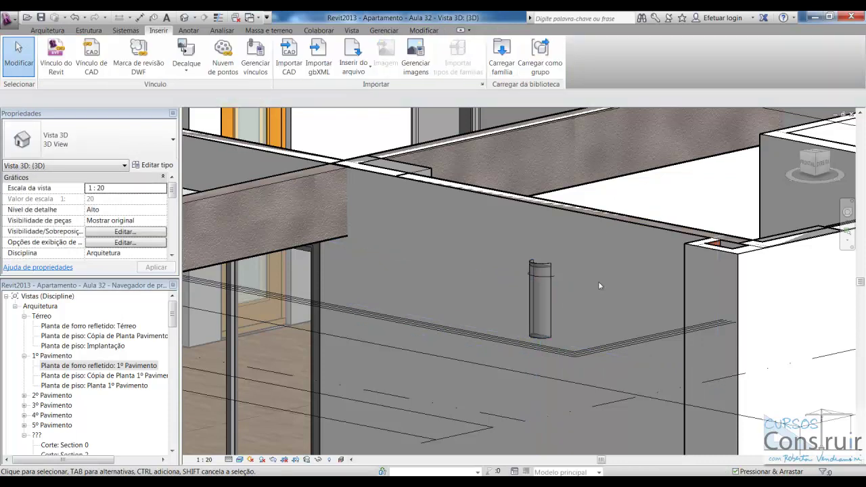
Orbit around the balcony door and window walls to check the new glass sconce
scroll(598, 281, down, 5)
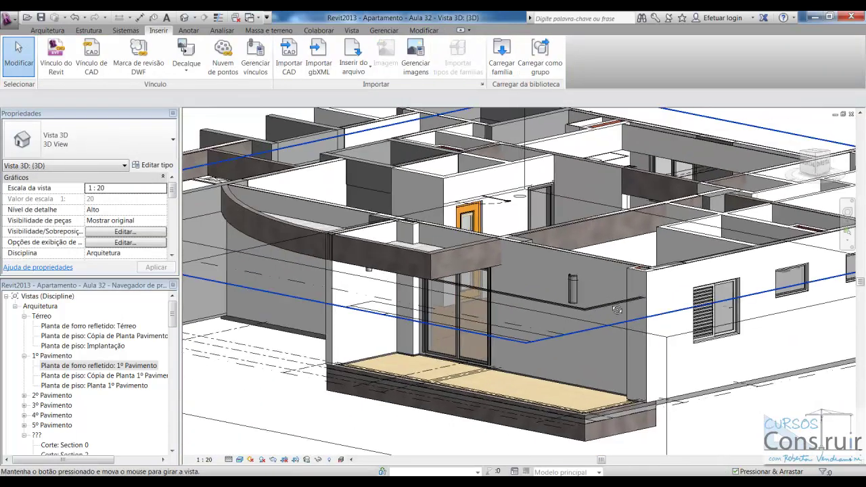
shift+middle_drag(593, 289, 481, 314)
scroll(481, 313, up, 3)
scroll(479, 322, up, 2)
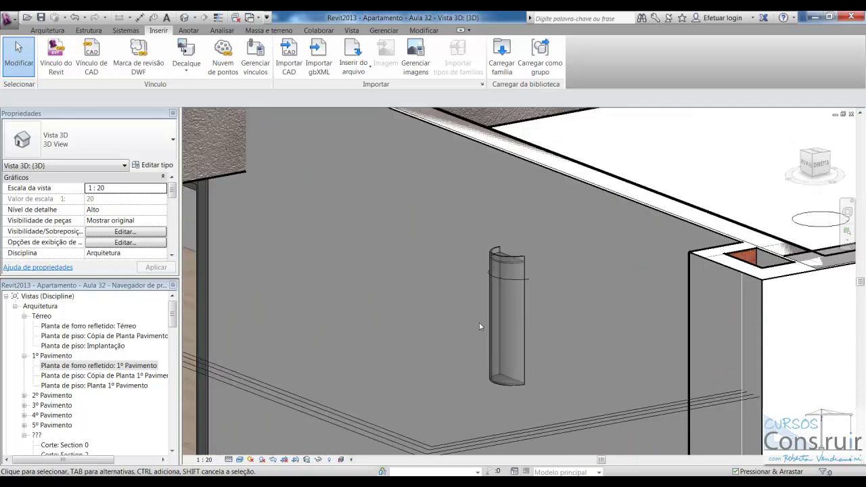
scroll(524, 265, down, 3)
scroll(534, 270, down, 2)
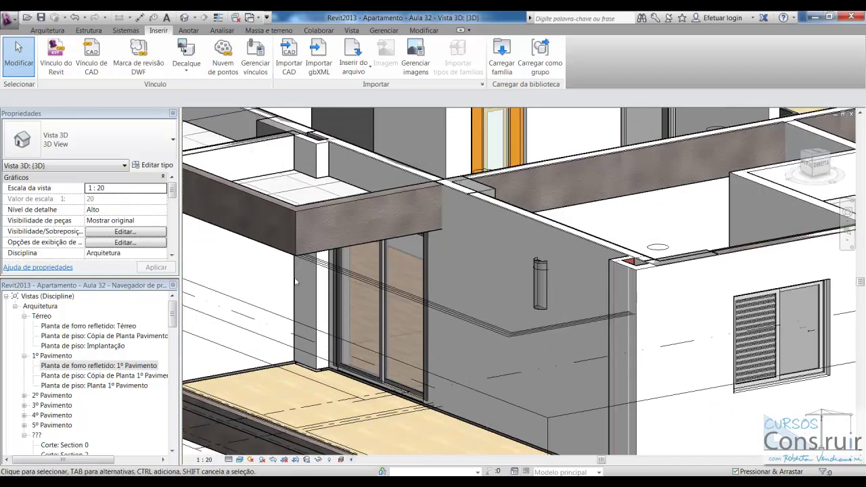
shift+middle_drag(295, 281, 329, 251)
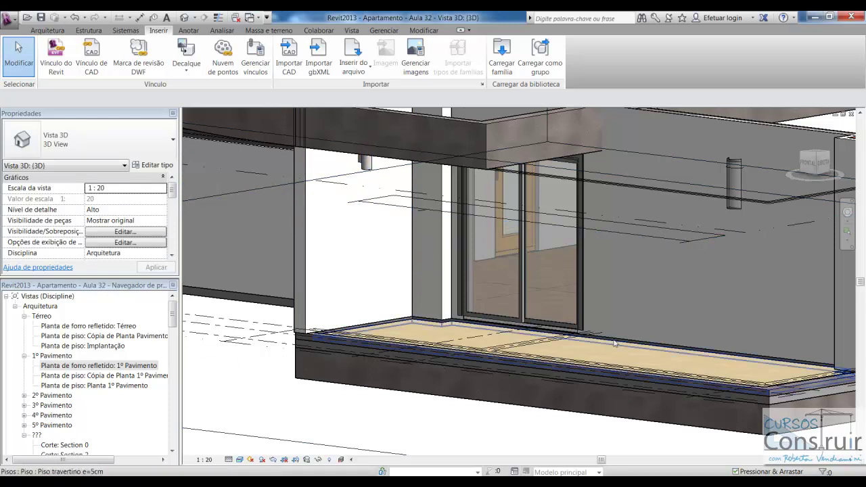
shift+middle_drag(291, 312, 530, 286)
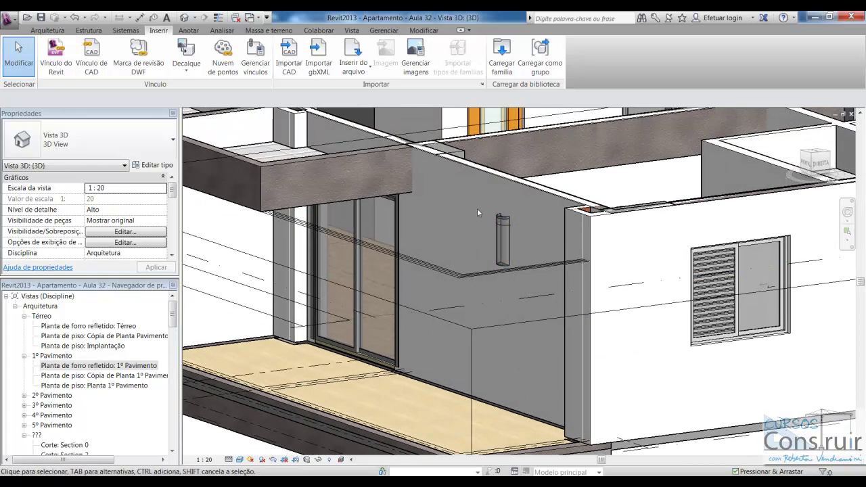
mouse_move(550, 200)
shift+middle_down()
mouse_move(530, 312)
mouse_move(542, 342)
mouse_move(400, 251)
shift+middle_up()
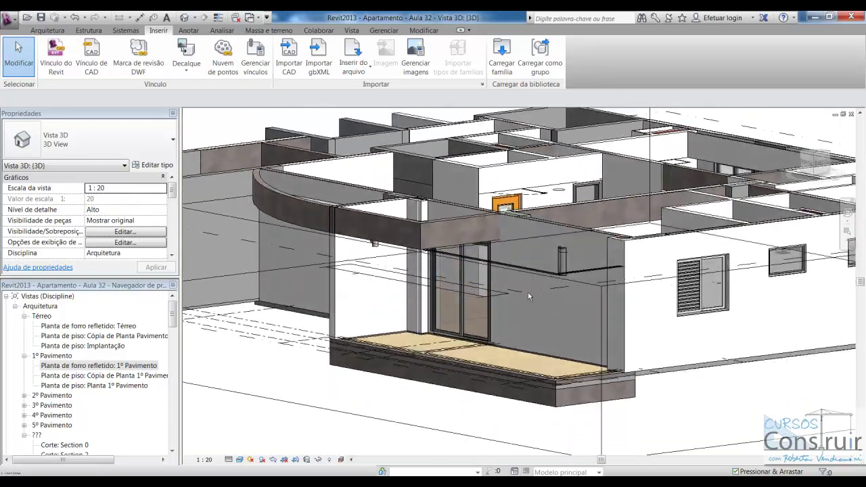
scroll(399, 251, up, 3)
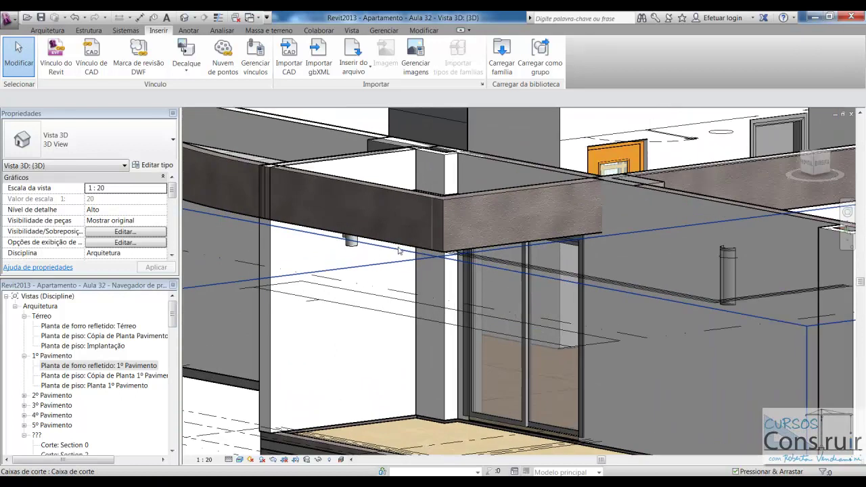
Switch the other cylindrical lamp to Sconce - Arandela vidro and view it from the front
click(355, 248)
click(101, 138)
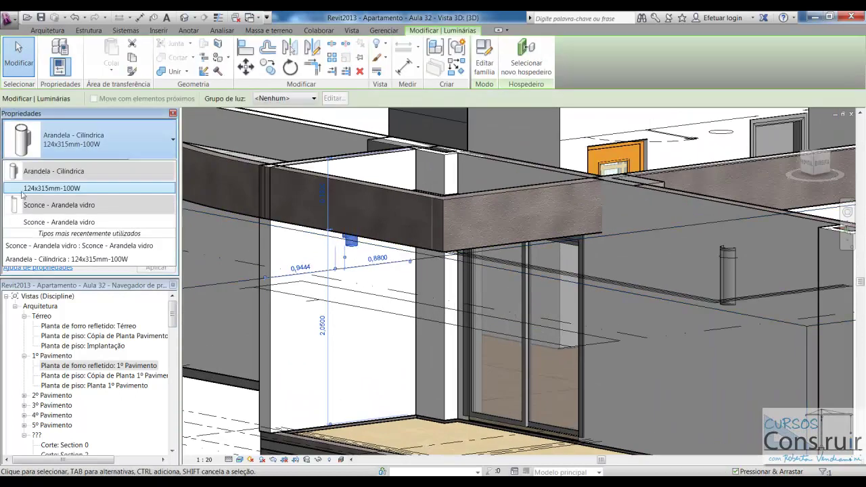
click(38, 222)
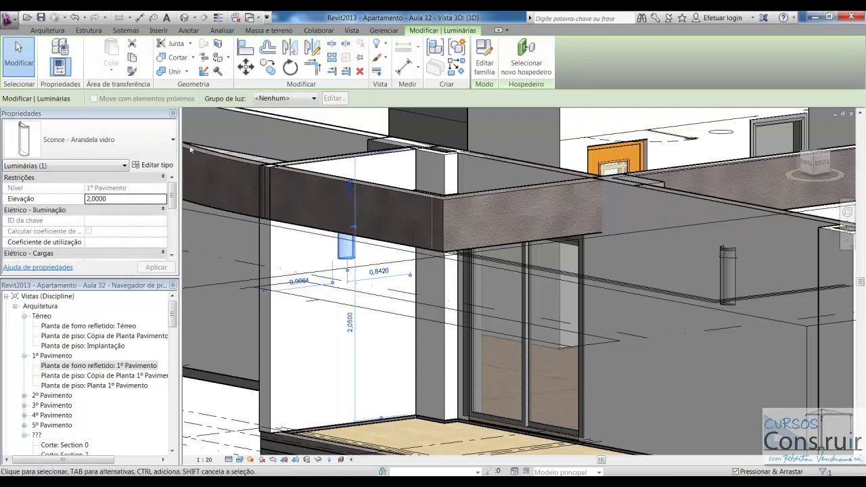
click(102, 142)
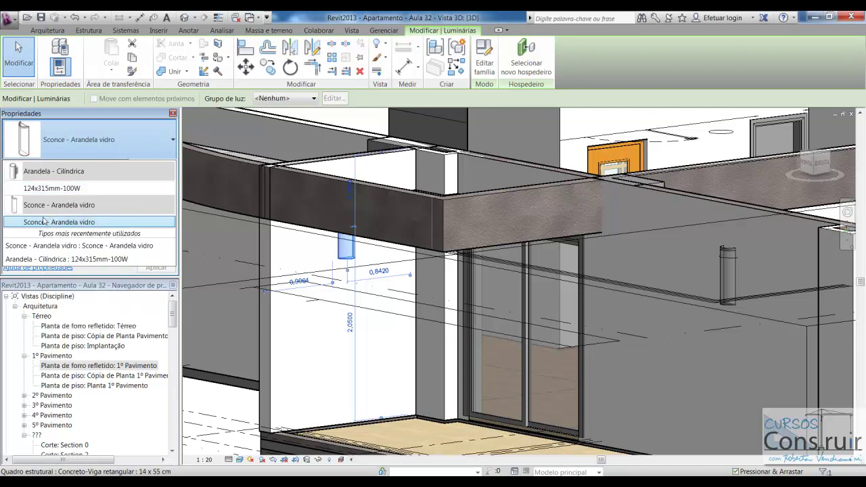
mouse_move(52, 188)
key(Escape)
key(Escape)
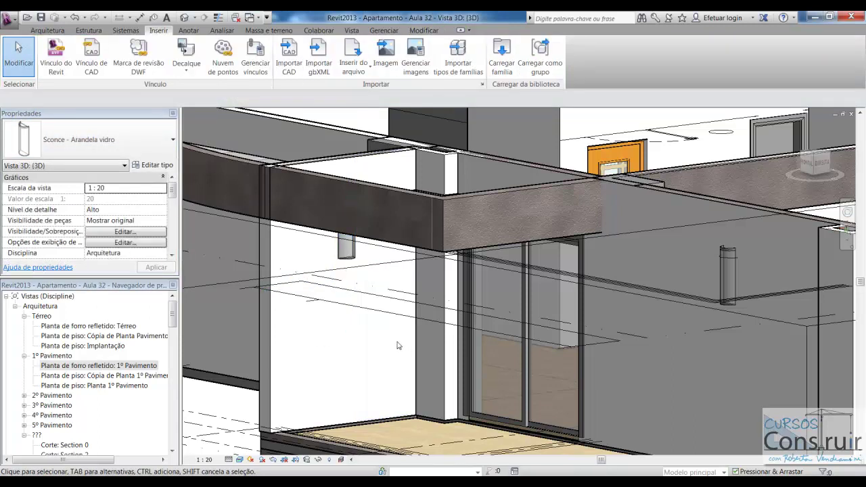
scroll(399, 346, down, 2)
scroll(422, 366, down, 4)
mouse_move(428, 364)
shift+middle_down()
mouse_move(435, 325)
mouse_move(441, 356)
mouse_move(460, 353)
shift+middle_up()
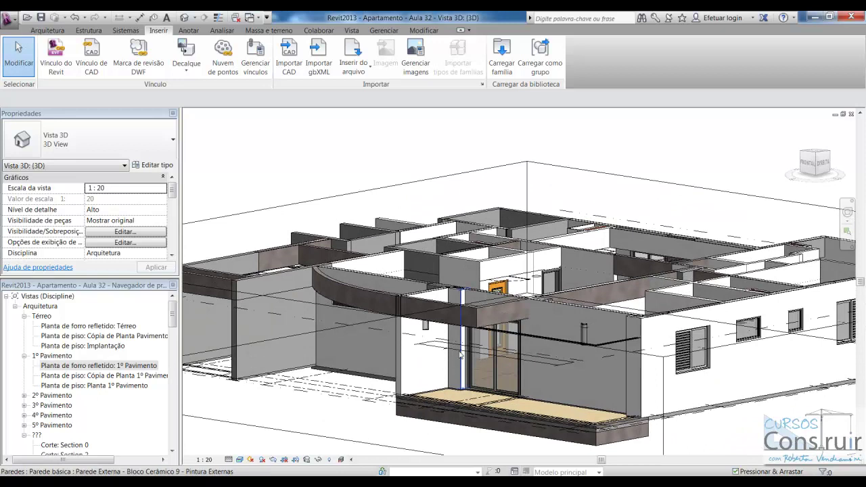
Open the Planta de forro refletido: 1º Pavimento view and zoom across the apartment rooms
scroll(461, 354, down, 3)
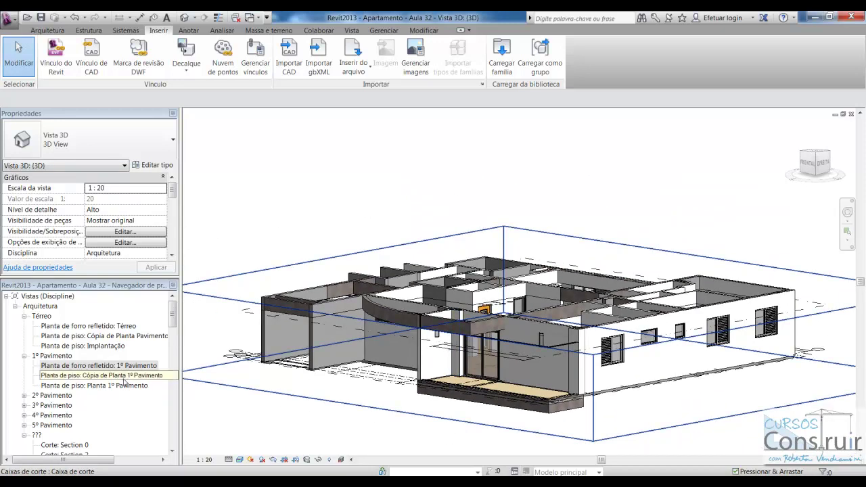
double_click(81, 365)
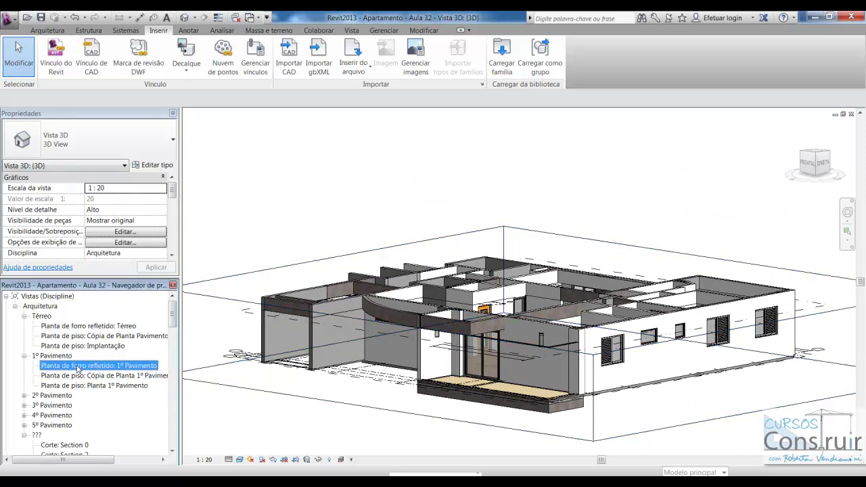
scroll(415, 331, down, 3)
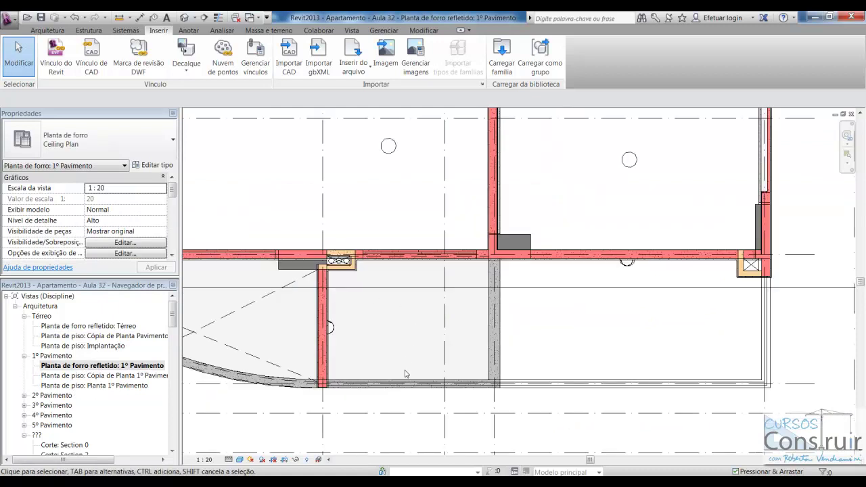
scroll(410, 366, down, 2)
scroll(366, 244, down, 2)
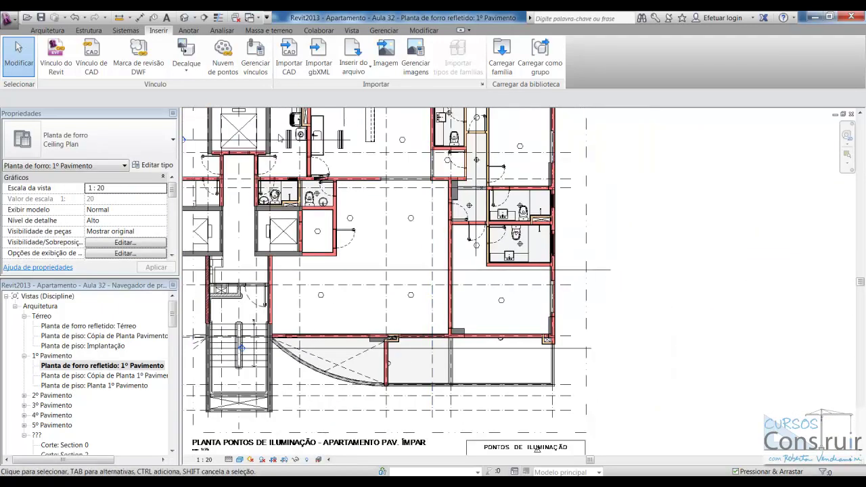
scroll(386, 169, down, 2)
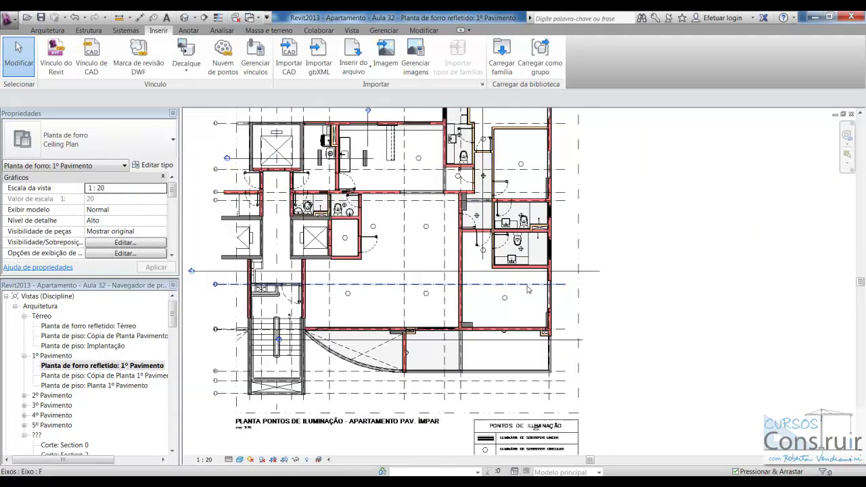
scroll(386, 169, down, 1)
scroll(390, 161, up, 4)
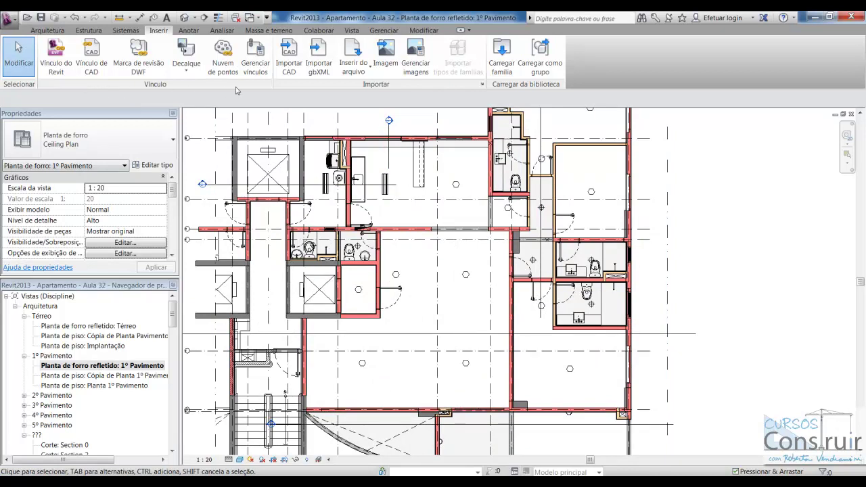
Start a component placement and browse to Bibliotecas > Documentos > Revit > Família_iluminação_forro_parede > Forro
click(47, 30)
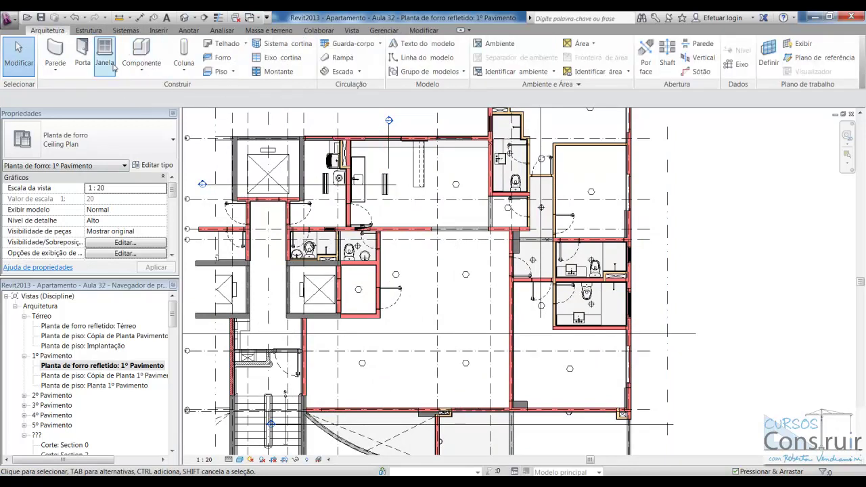
click(140, 70)
click(159, 82)
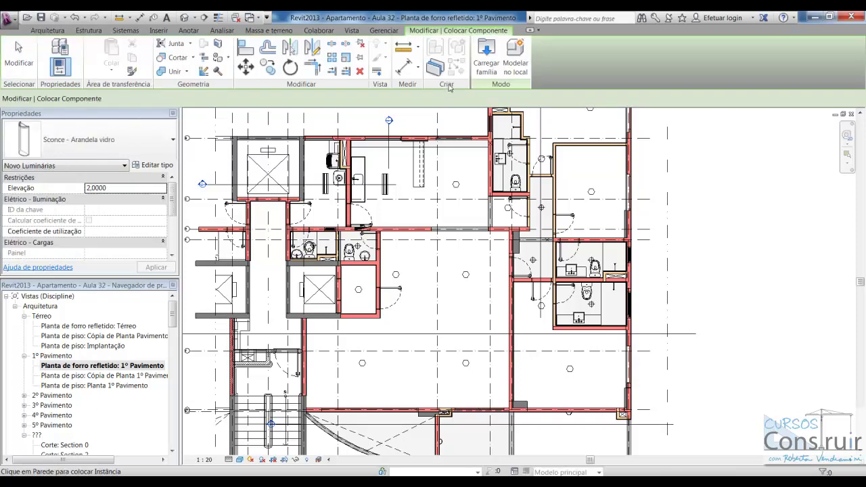
click(479, 70)
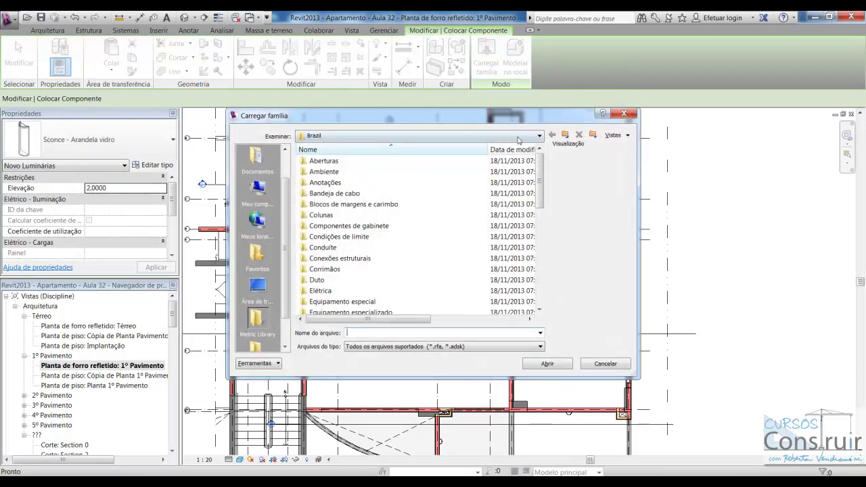
click(518, 139)
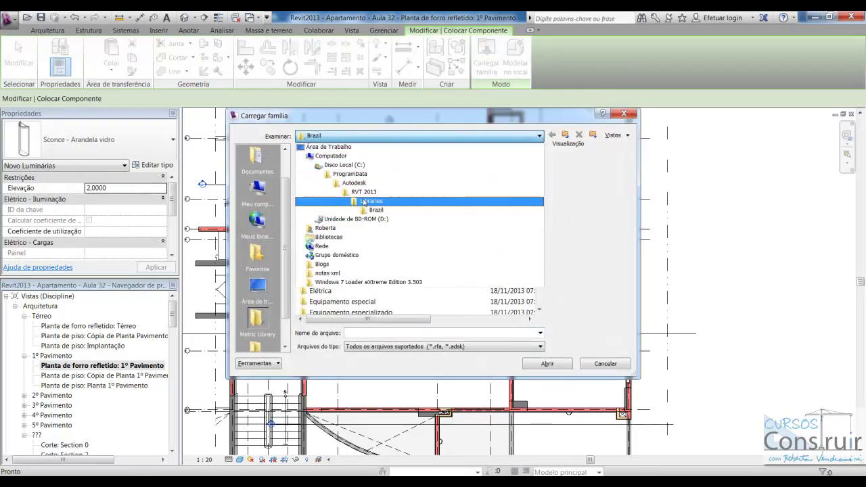
click(332, 237)
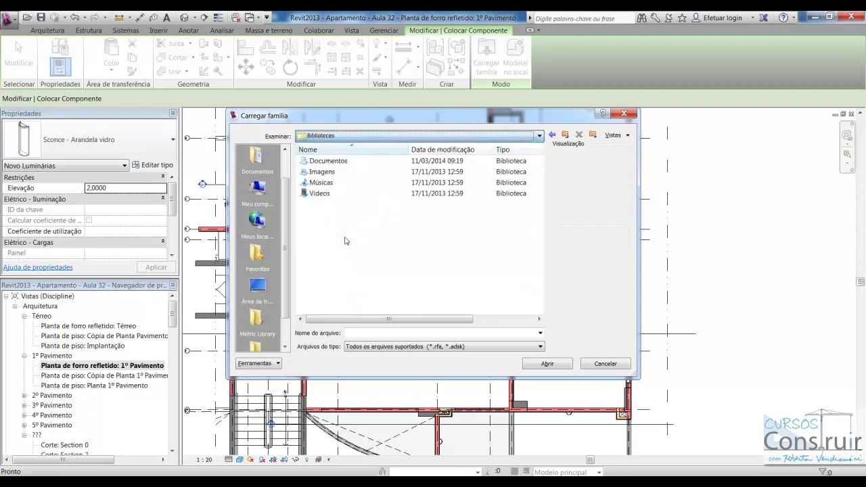
double_click(327, 161)
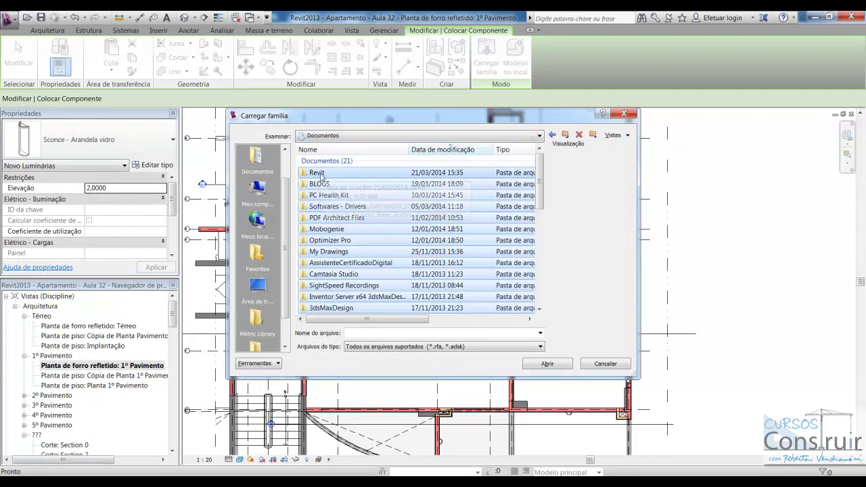
double_click(322, 174)
double_click(325, 162)
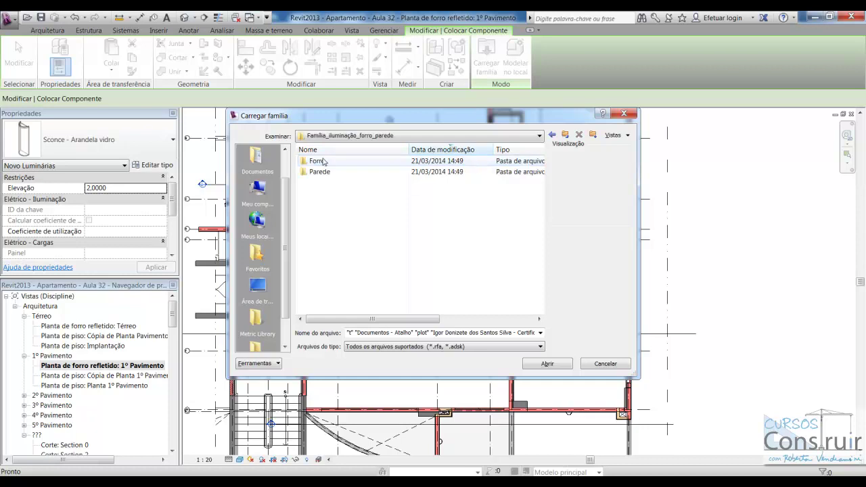
double_click(315, 161)
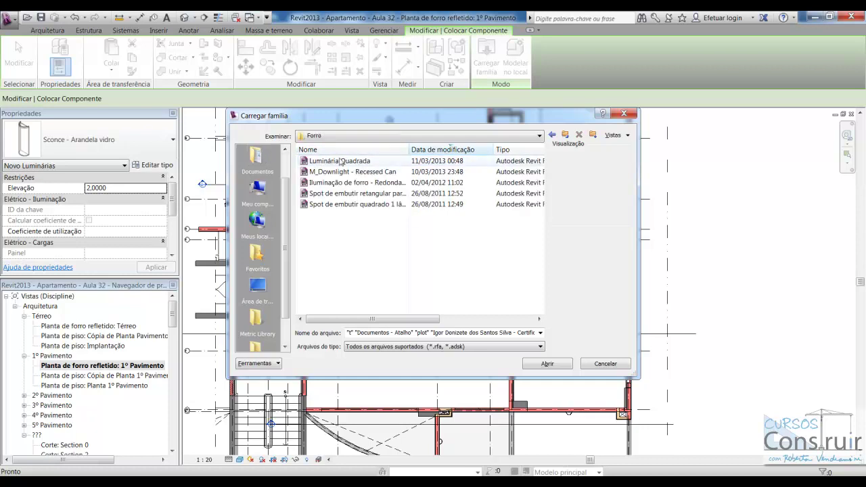
Compare the Forro families, widen the Nome column, and load Iluminação de forro - Redonda plana
click(342, 163)
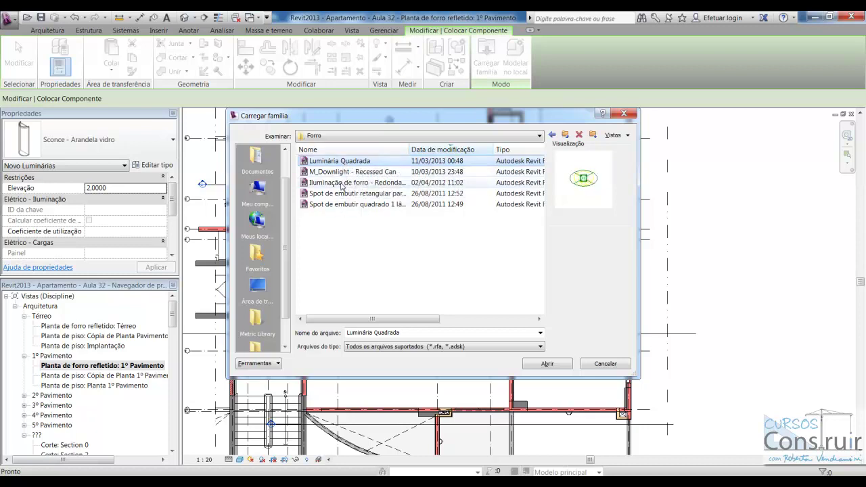
click(342, 183)
click(342, 194)
click(340, 206)
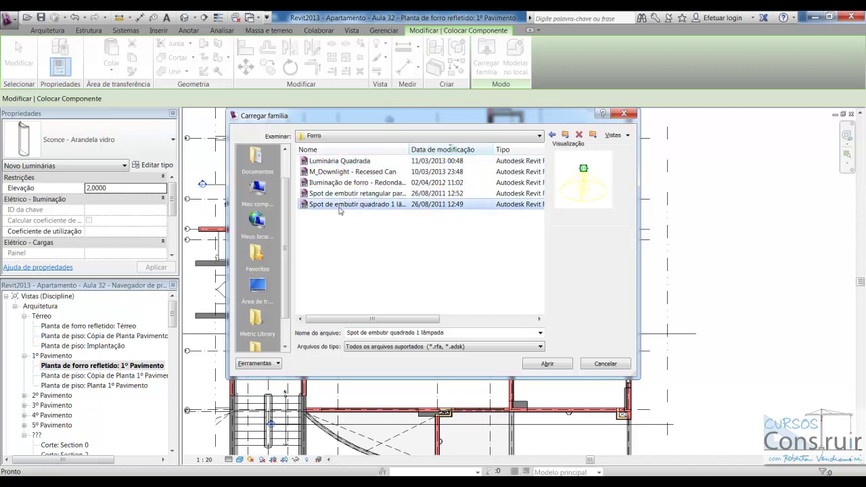
click(338, 195)
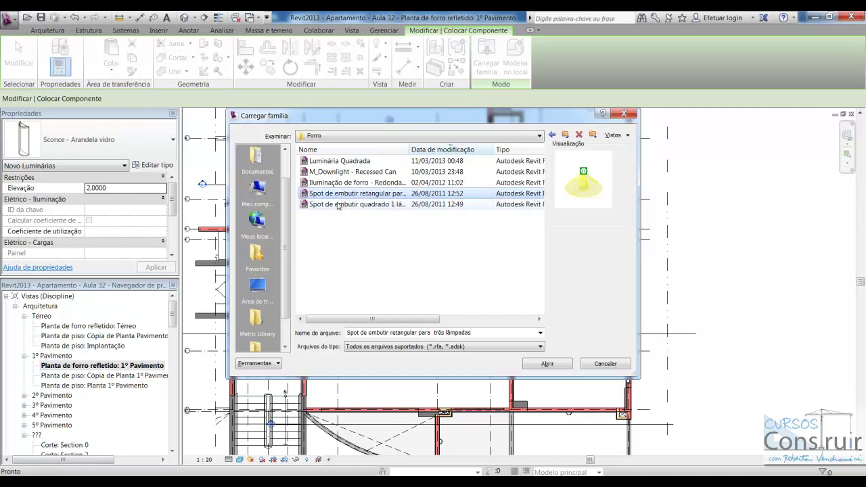
click(338, 206)
click(338, 195)
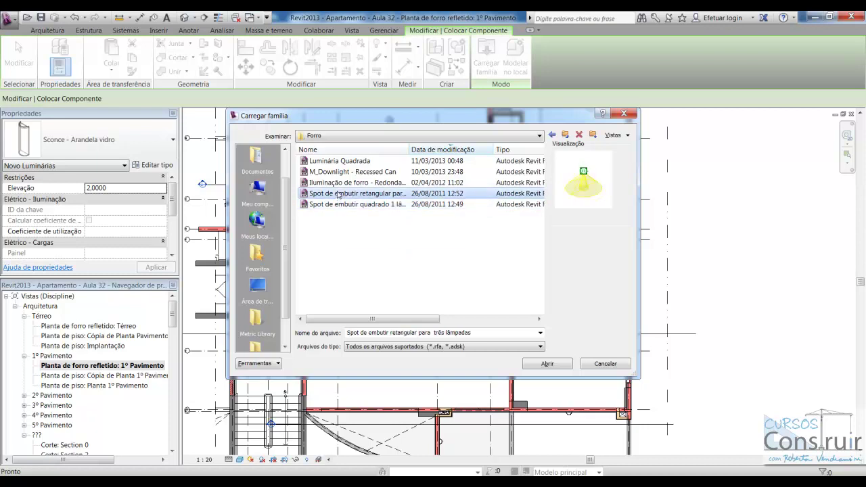
drag(409, 149, 468, 149)
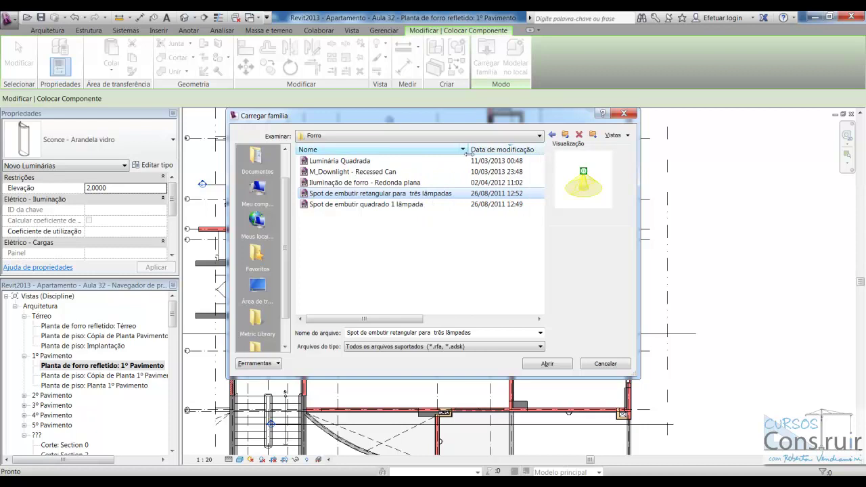
click(364, 205)
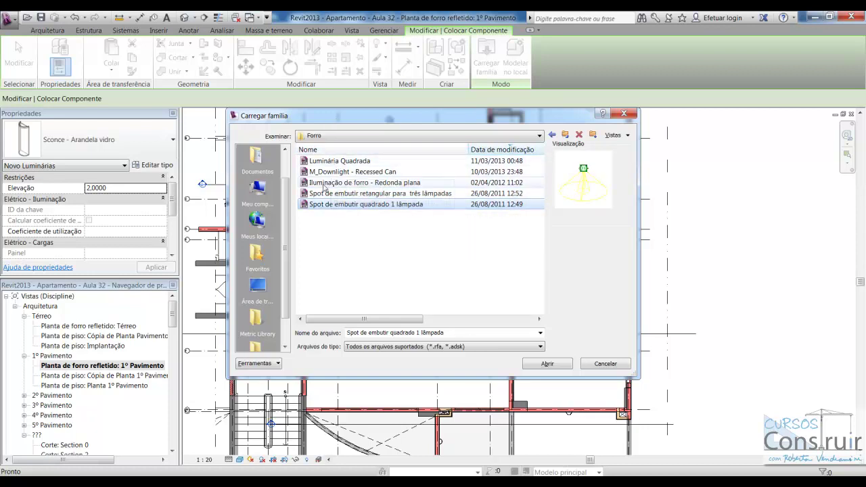
click(327, 183)
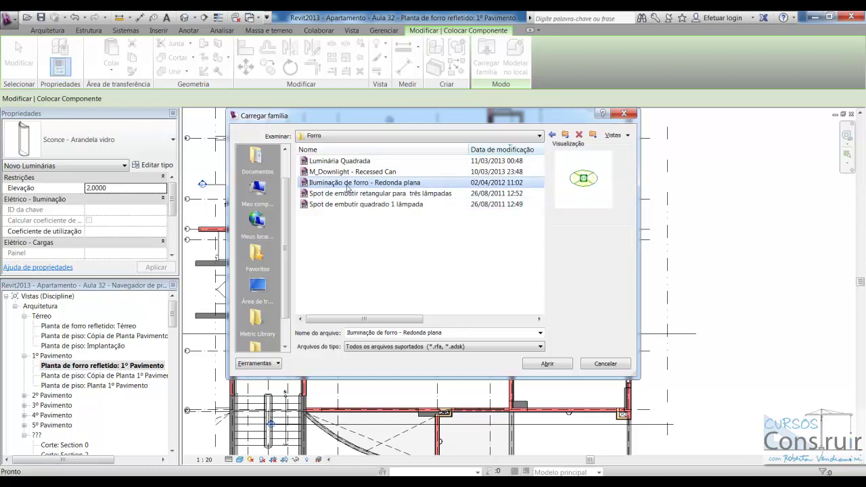
click(547, 364)
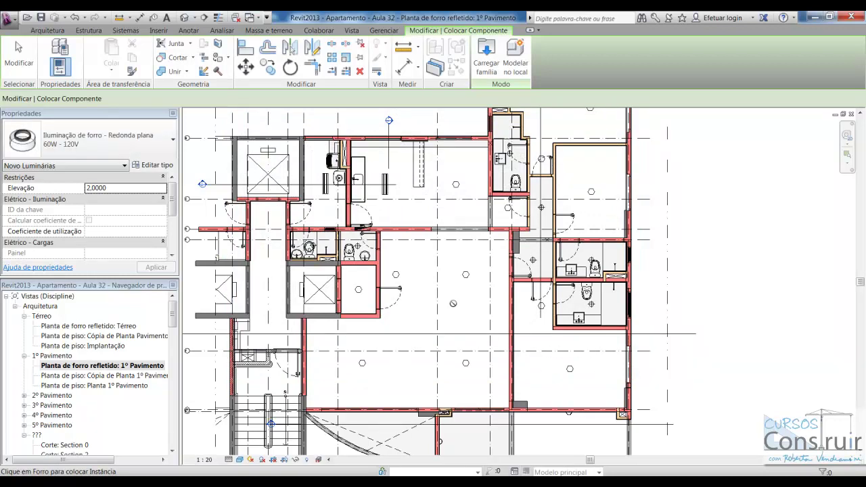
Place Redonda plana ceiling lights in the left and right bathrooms
scroll(453, 304, down, 2)
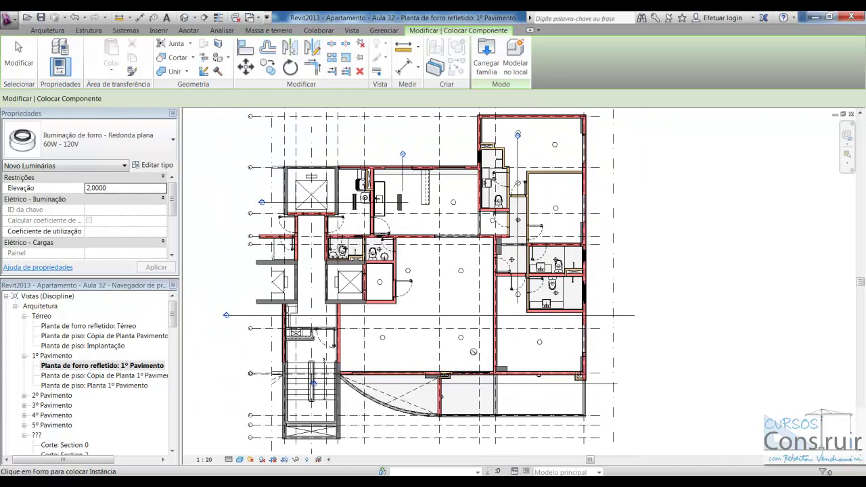
scroll(345, 249, up, 2)
scroll(345, 249, up, 2)
scroll(345, 249, up, 1)
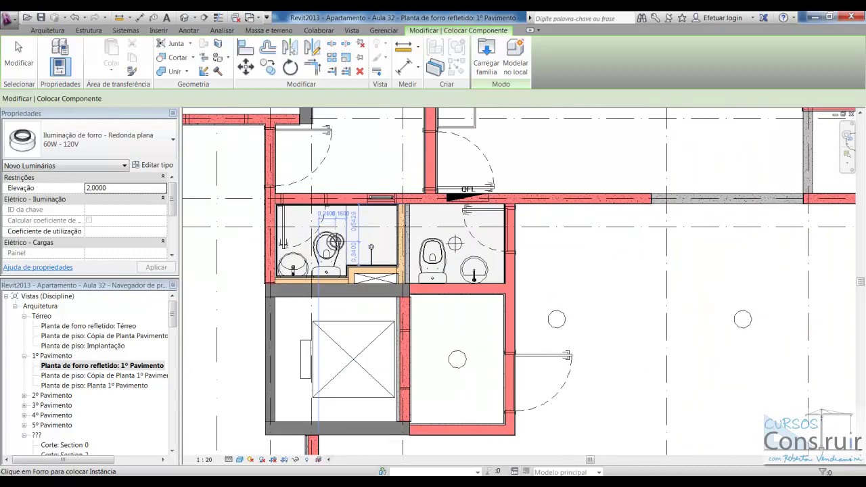
scroll(335, 242, up, 1)
scroll(335, 242, up, 1)
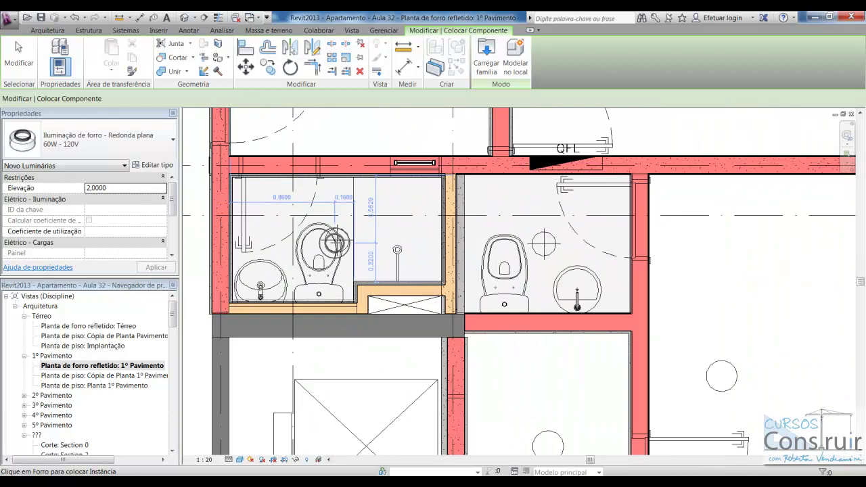
click(336, 240)
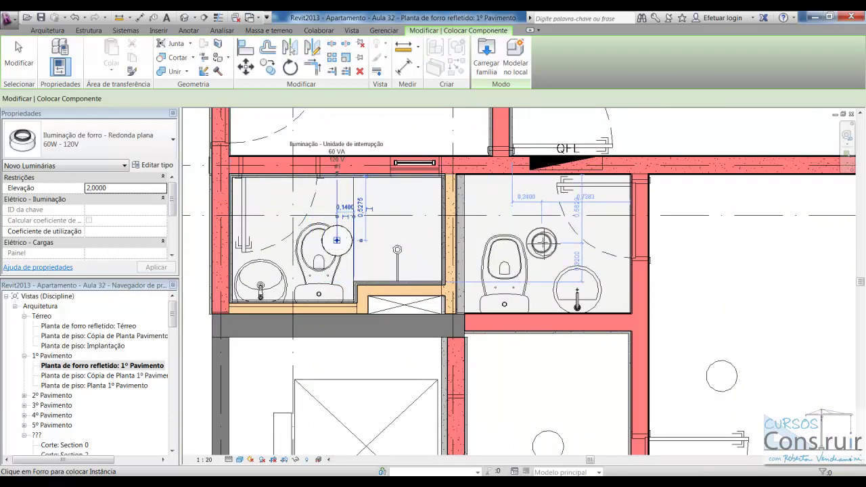
click(544, 244)
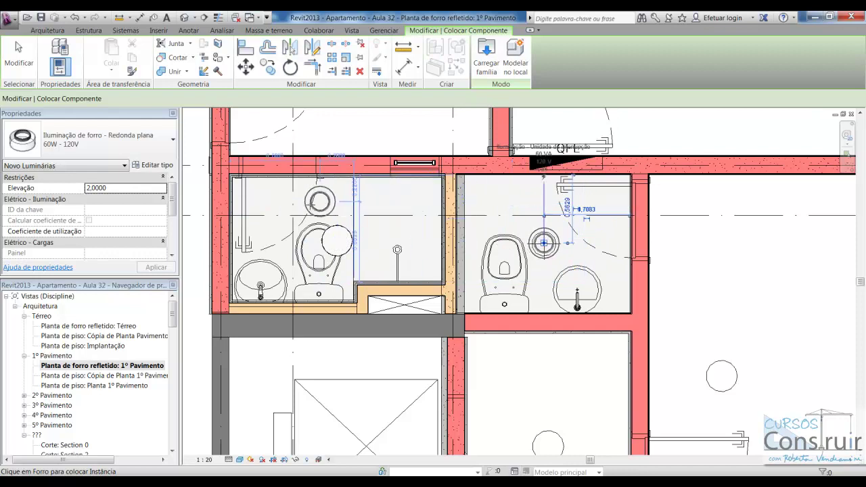
scroll(472, 258, down, 2)
scroll(472, 257, down, 1)
scroll(651, 284, up, 1)
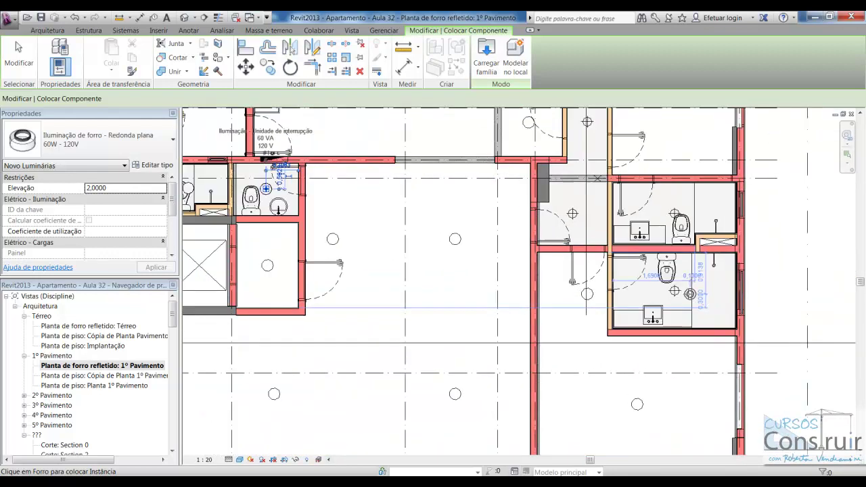
scroll(651, 285, up, 2)
Add ceiling lights below and above the toilets, in the room to the left, and in the corridor
click(651, 286)
scroll(651, 285, down, 2)
scroll(649, 163, up, 3)
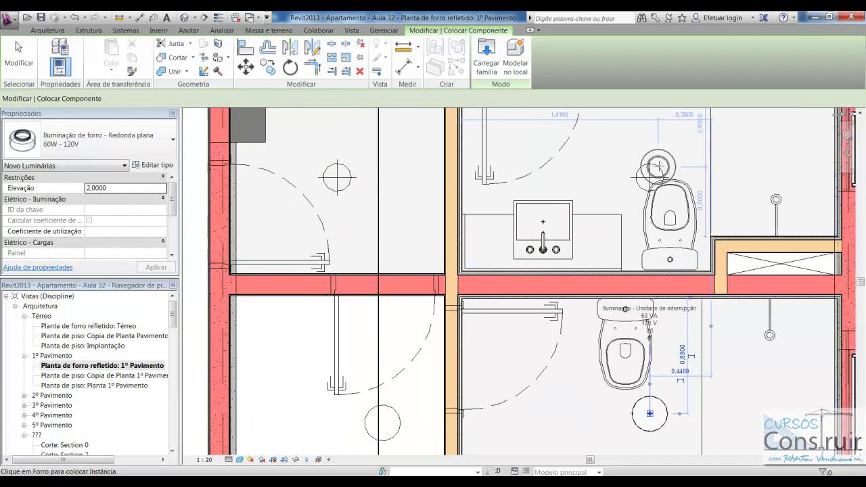
click(650, 178)
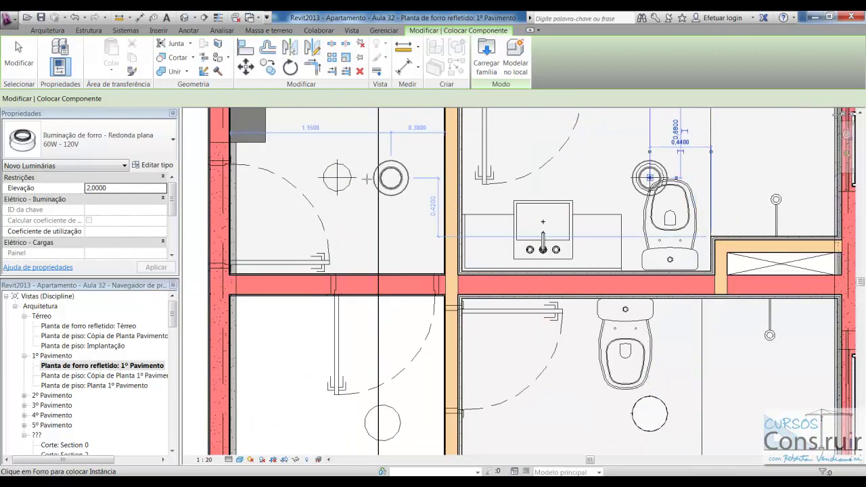
click(336, 178)
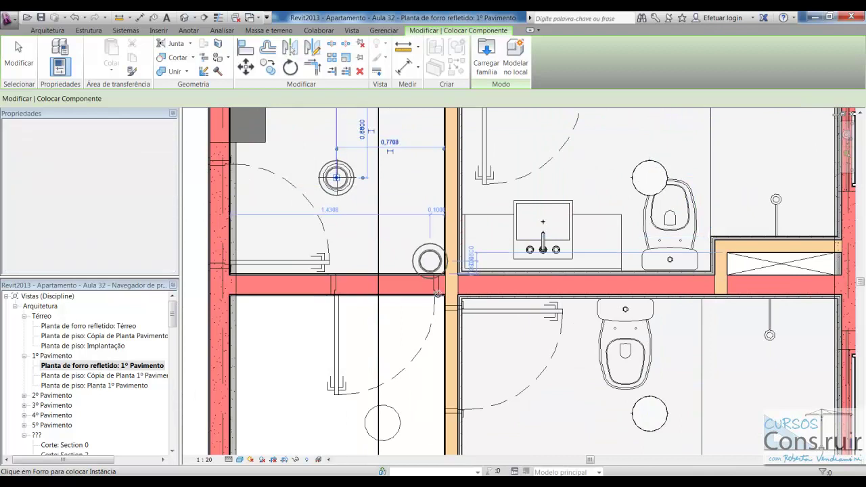
scroll(352, 203, down, 1)
scroll(387, 242, down, 2)
scroll(443, 191, up, 1)
scroll(443, 191, up, 1)
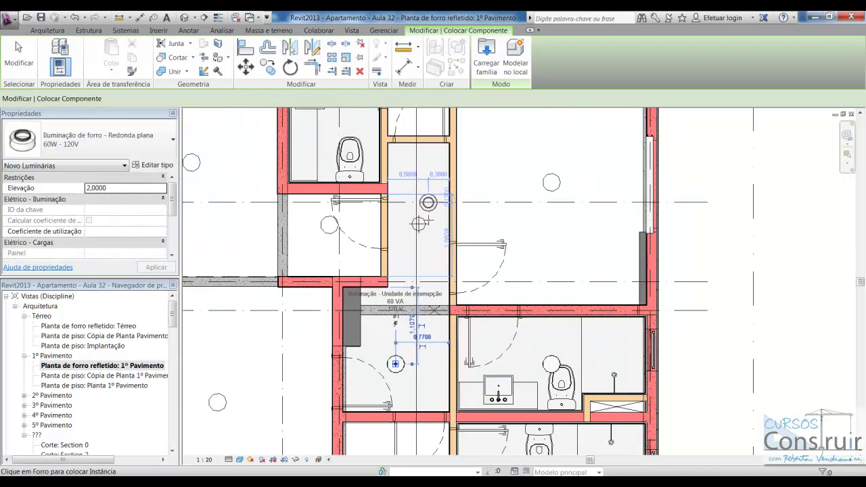
scroll(433, 203, up, 1)
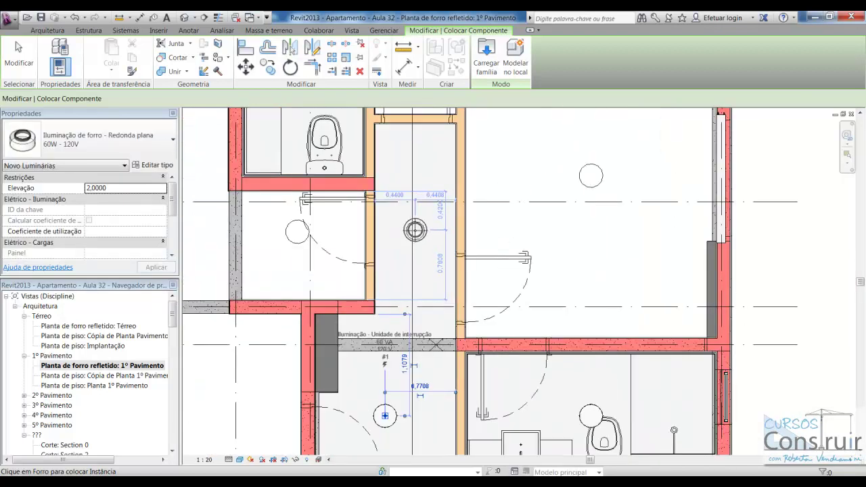
click(415, 229)
Place a ceiling light in the small bathroom, then end fixture placement with Modificar
scroll(492, 324, down, 2)
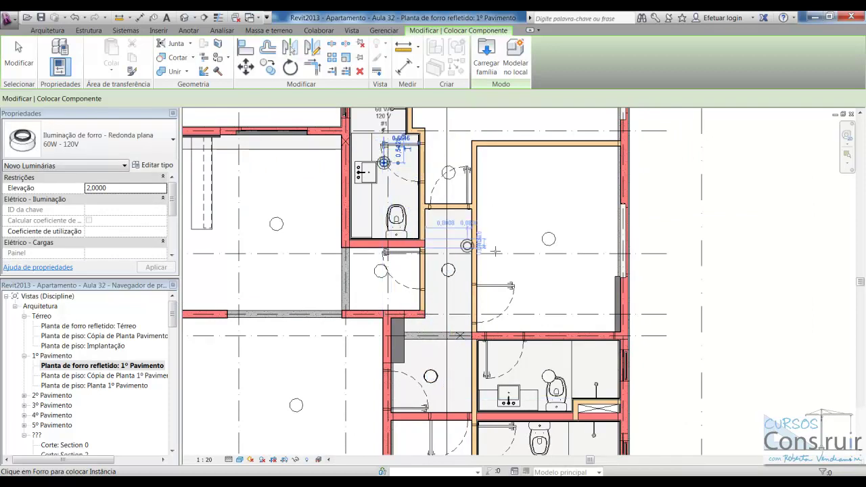
scroll(494, 246, down, 2)
scroll(496, 247, down, 1)
scroll(497, 240, down, 1)
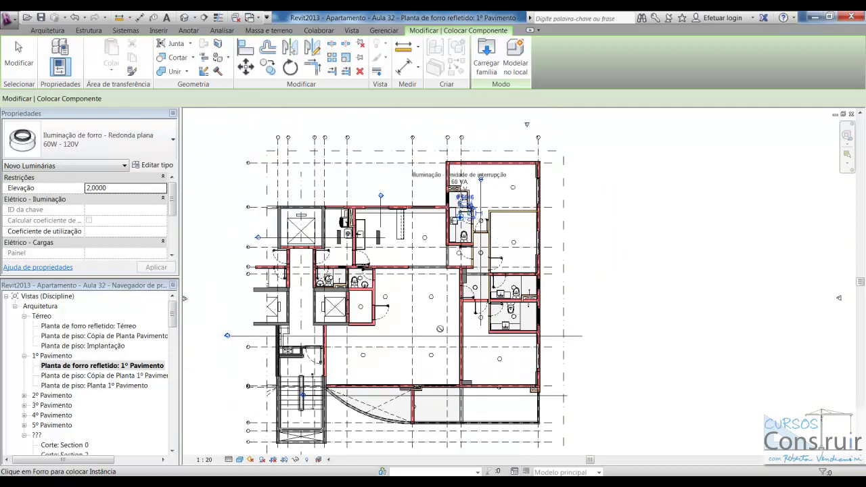
scroll(440, 328, up, 3)
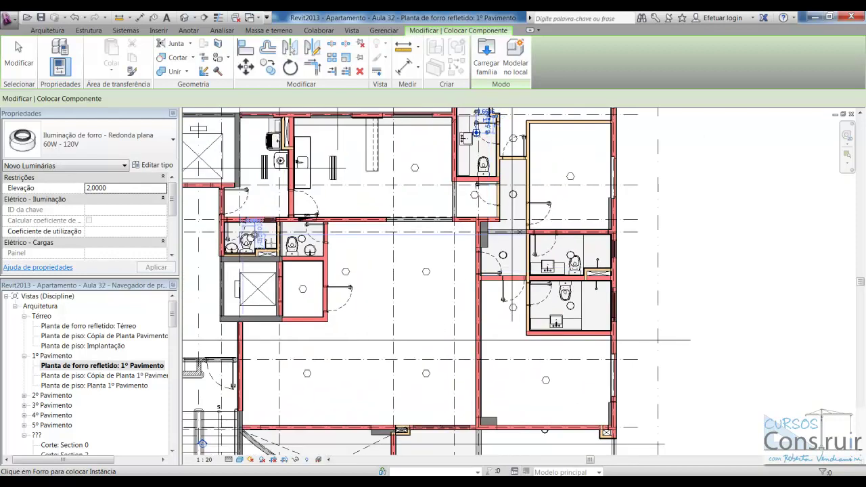
click(570, 306)
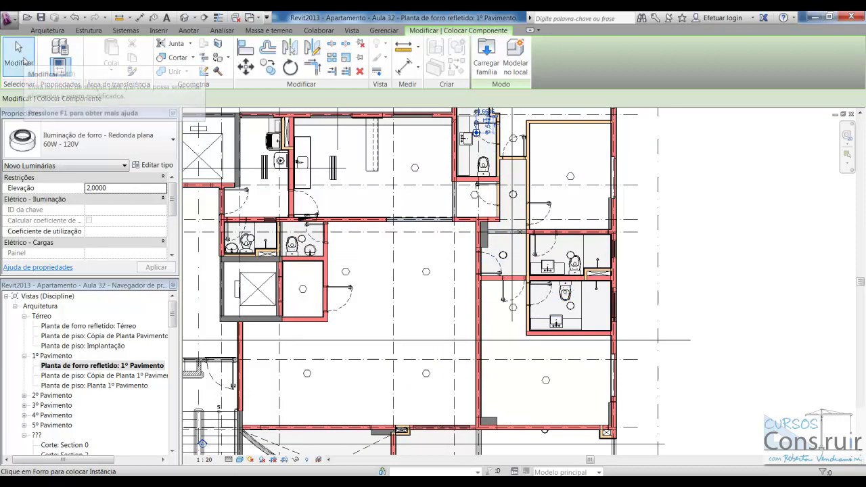
click(19, 57)
scroll(414, 262, down, 1)
scroll(418, 263, down, 1)
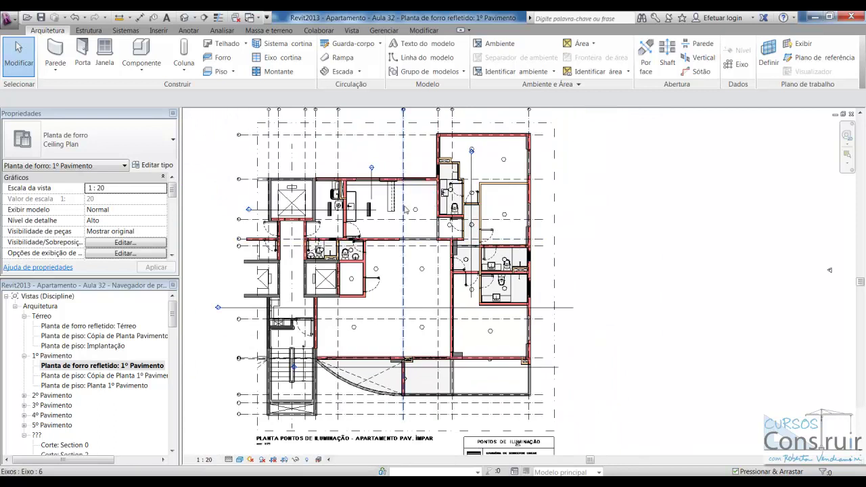
click(184, 18)
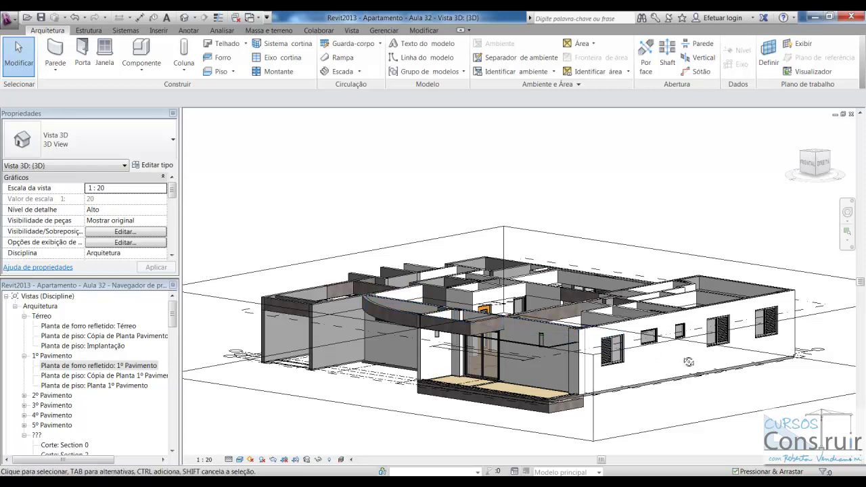
shift+middle_drag(608, 342, 652, 351)
scroll(588, 383, down, 1)
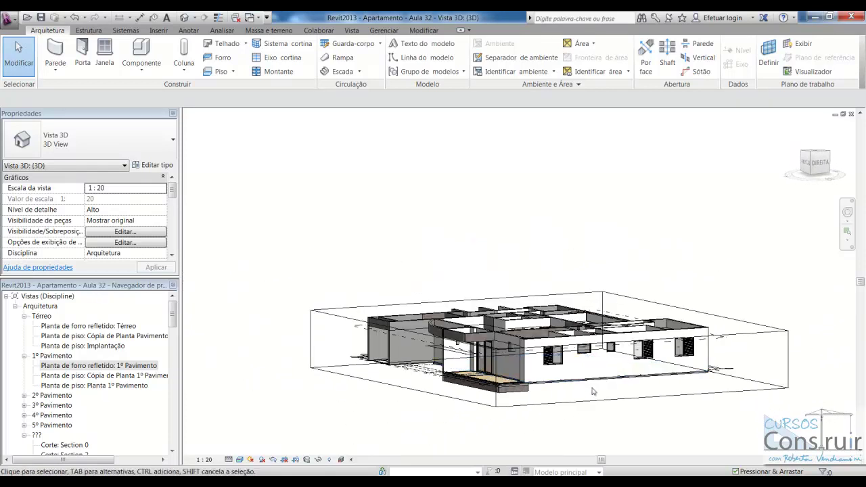
scroll(641, 398, up, 2)
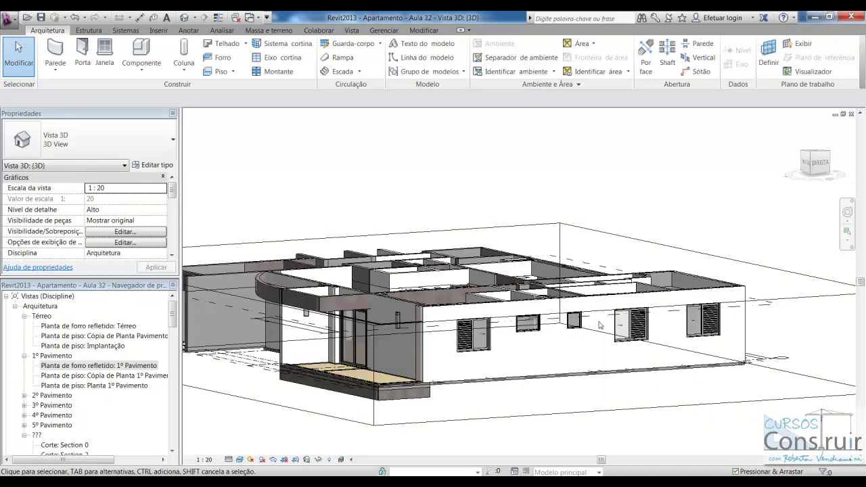
shift+middle_drag(446, 370, 541, 345)
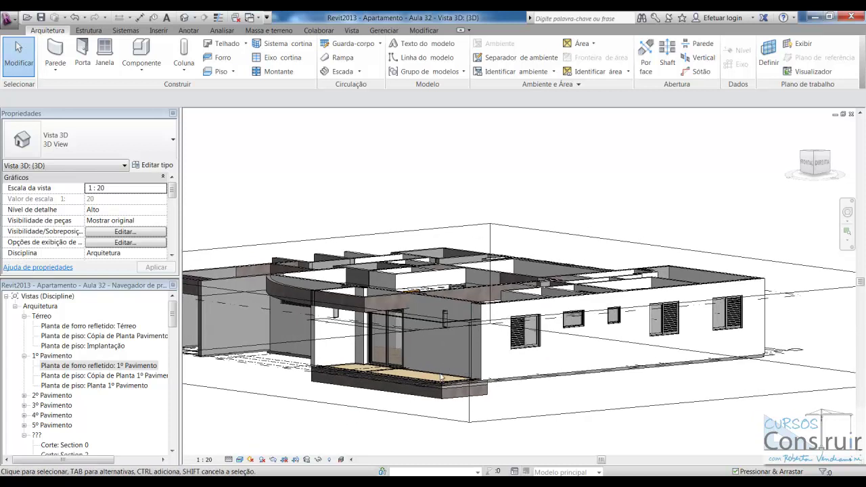
scroll(649, 320, down, 2)
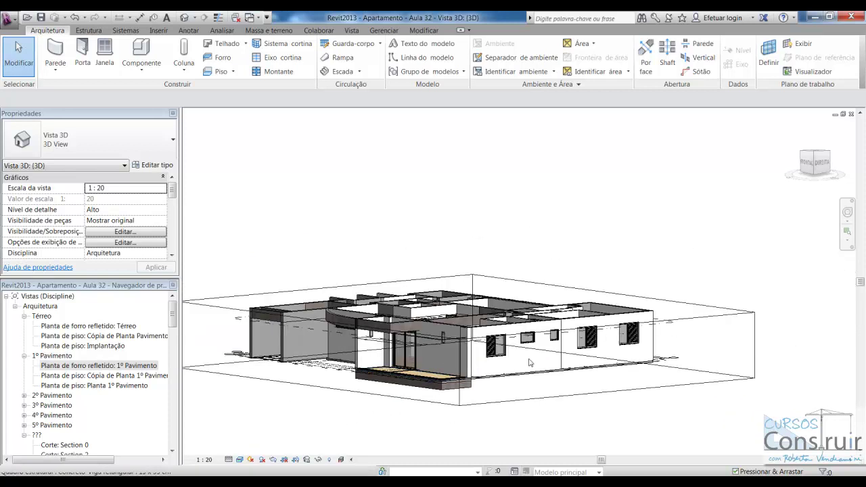
click(661, 324)
drag(606, 360, 548, 319)
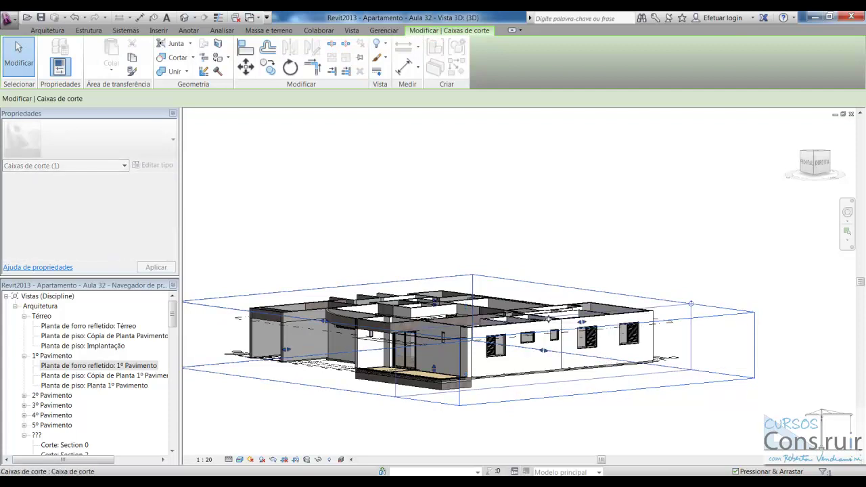
shift+middle_drag(548, 319, 556, 414)
click(556, 414)
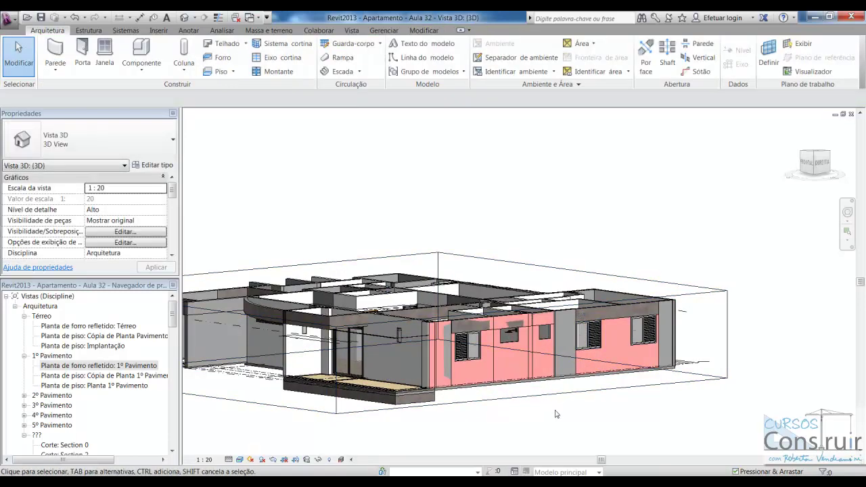
click(543, 353)
drag(542, 353, 515, 348)
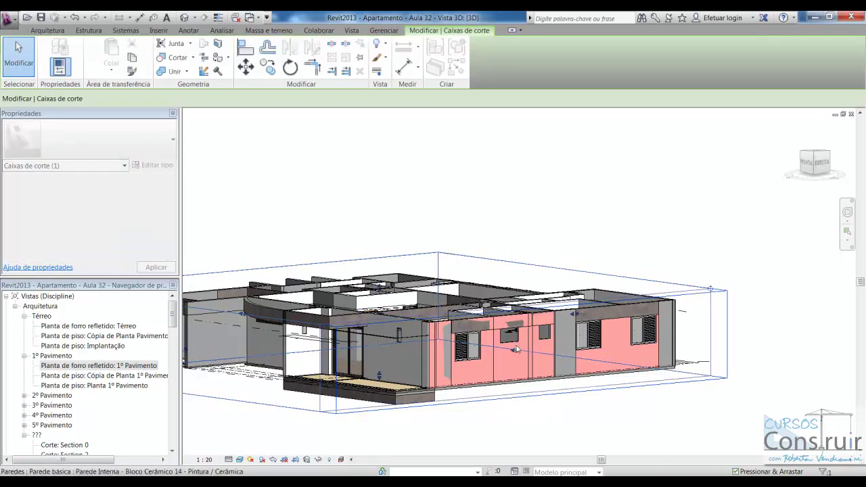
shift+middle_drag(515, 349, 524, 336)
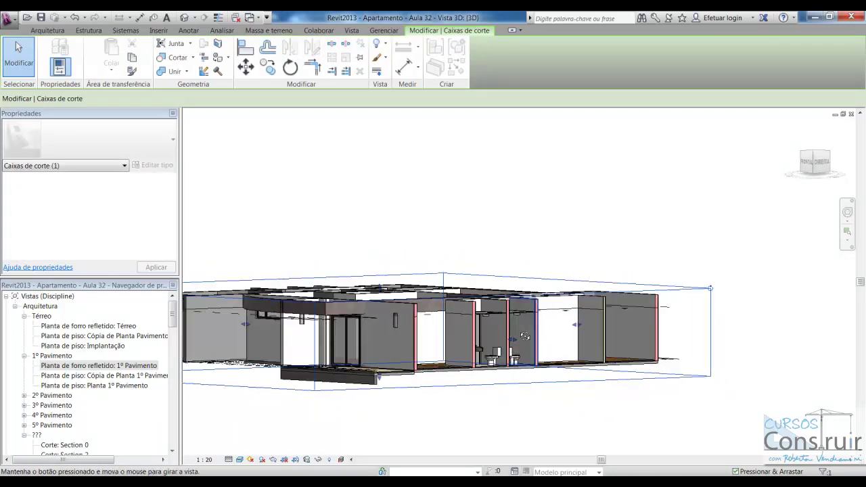
scroll(524, 336, up, 2)
scroll(504, 325, up, 1)
scroll(487, 318, up, 2)
scroll(484, 317, up, 2)
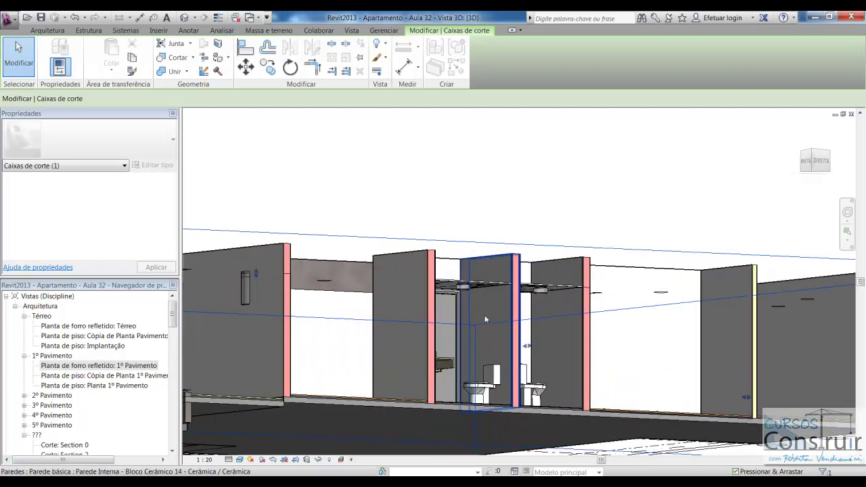
scroll(484, 315, up, 2)
shift+middle_drag(472, 313, 472, 291)
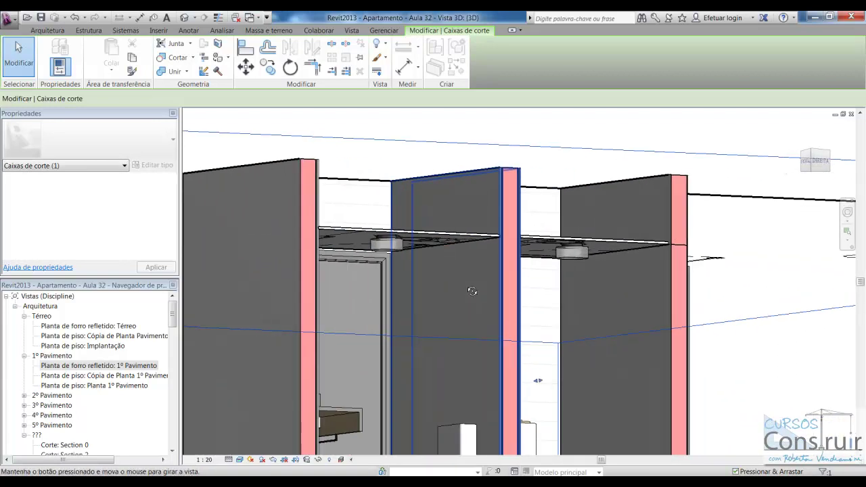
scroll(336, 251, up, 2)
scroll(336, 251, up, 2)
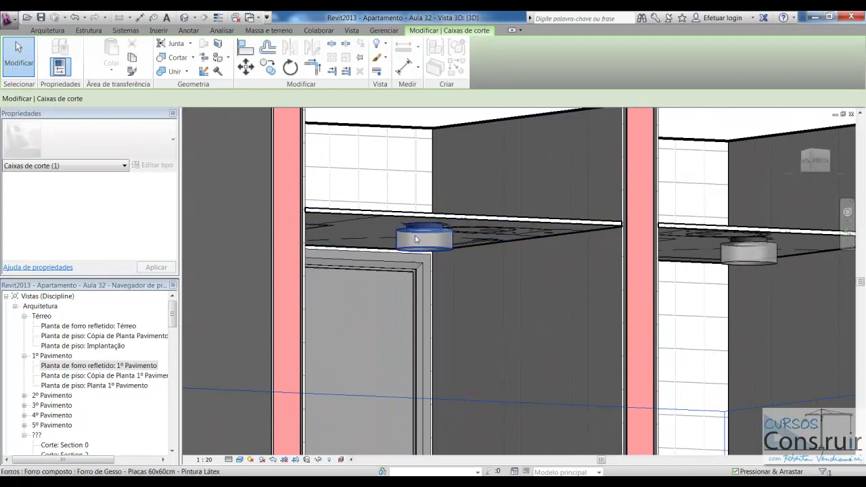
mouse_move(467, 259)
shift+middle_down()
mouse_move(455, 253)
mouse_move(454, 274)
mouse_move(454, 264)
shift+middle_up()
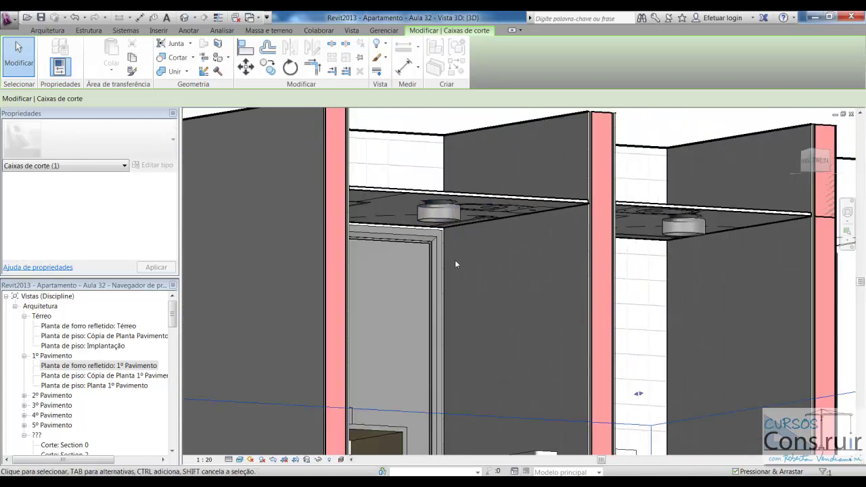
scroll(455, 264, down, 2)
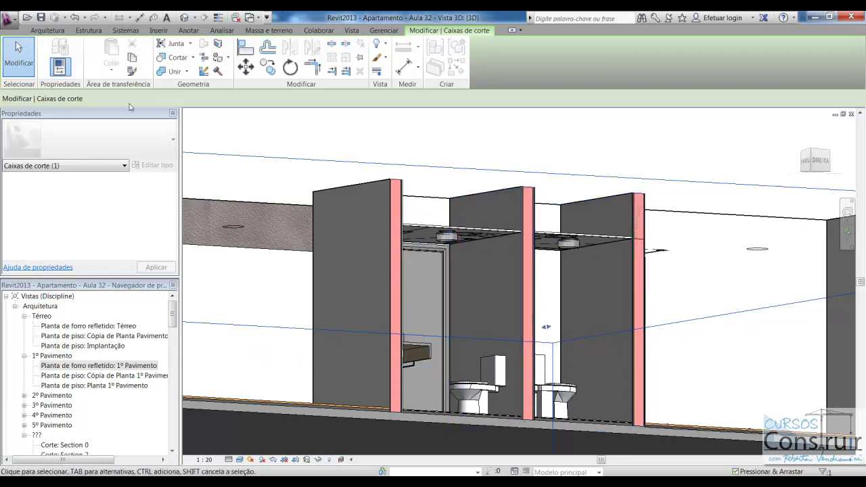
click(42, 32)
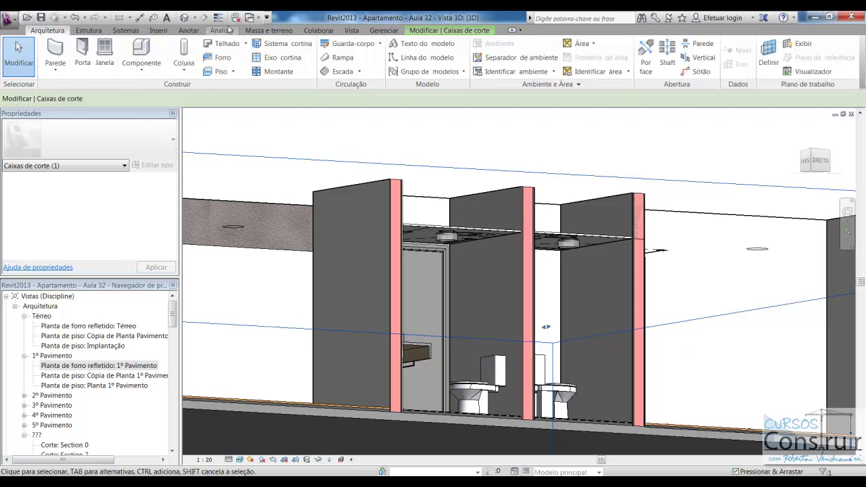
Start Carregar família and browse to Documentos > Revit > lighting > Forro
click(160, 32)
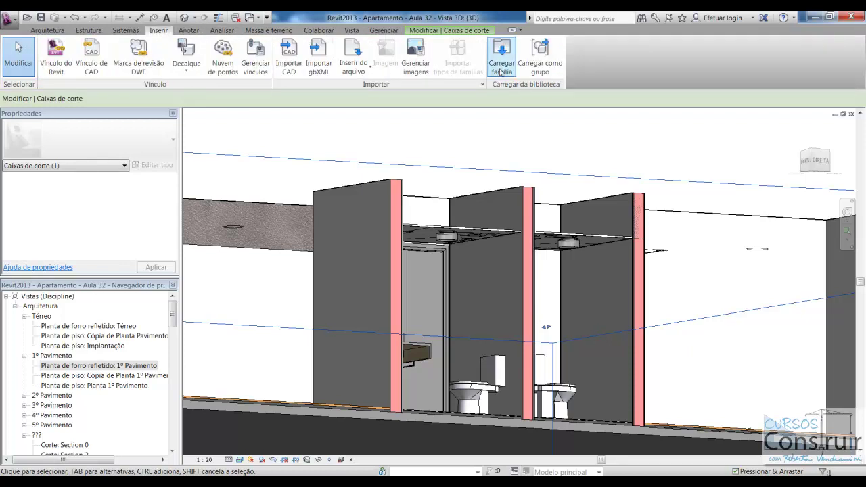
click(500, 72)
click(539, 136)
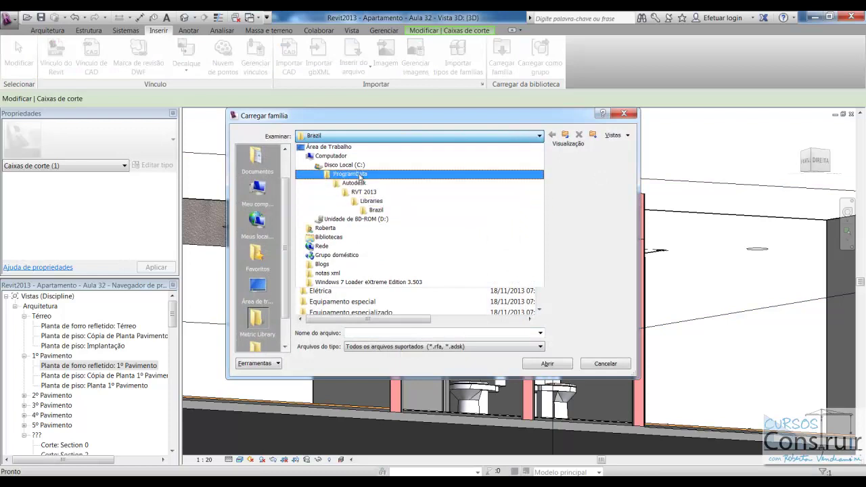
click(352, 236)
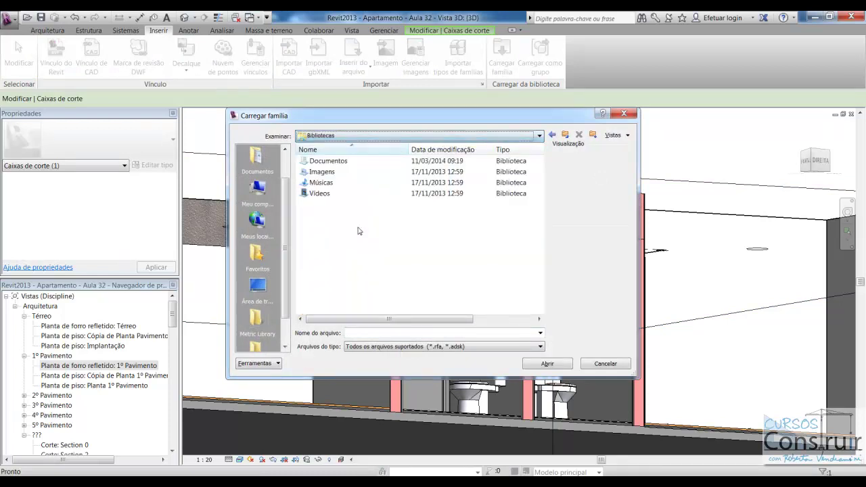
double_click(333, 163)
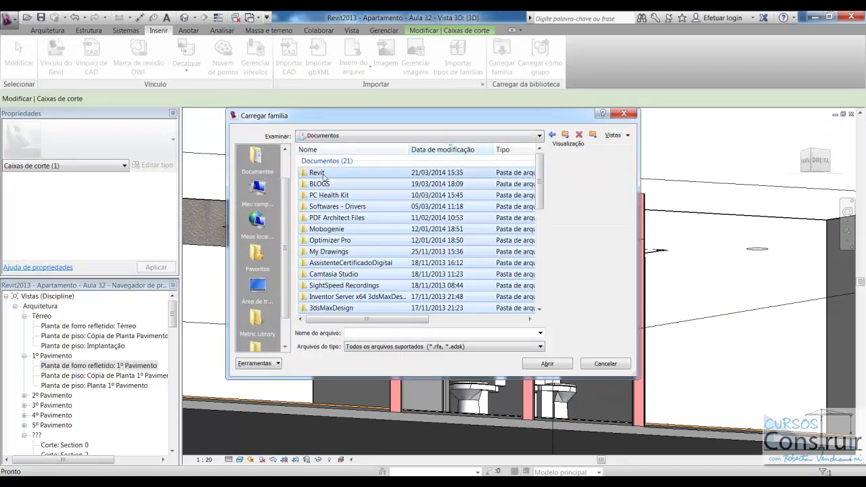
double_click(318, 174)
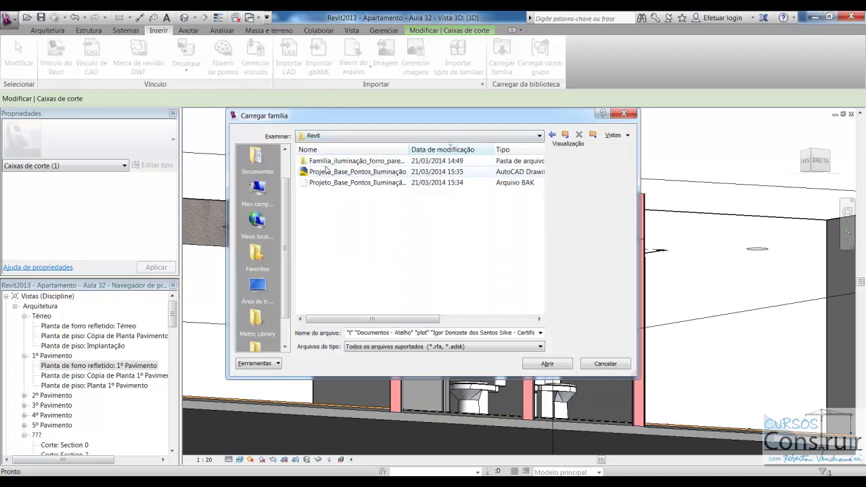
double_click(326, 165)
double_click(327, 163)
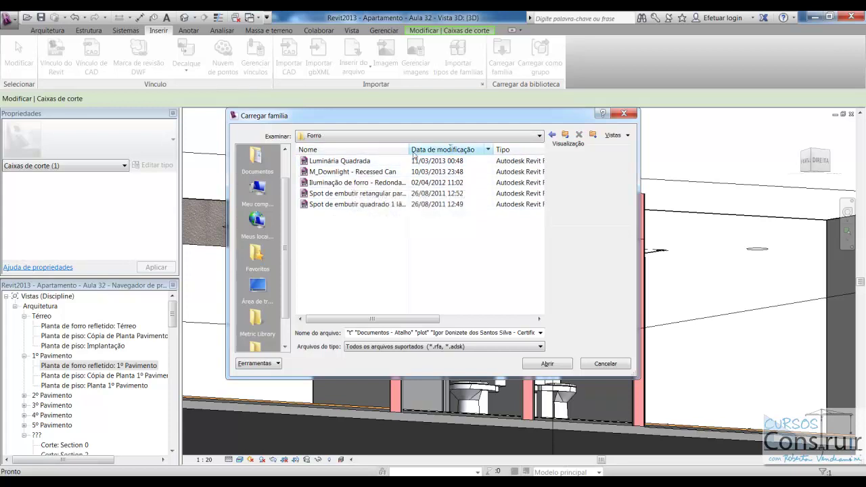
Select the M_Downlight - Recessed Can family and load it into the project
drag(409, 149, 439, 150)
click(409, 184)
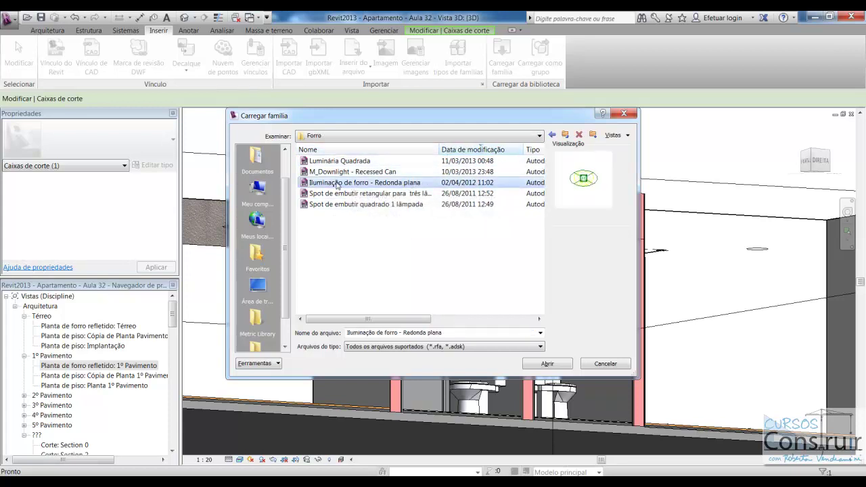
click(347, 234)
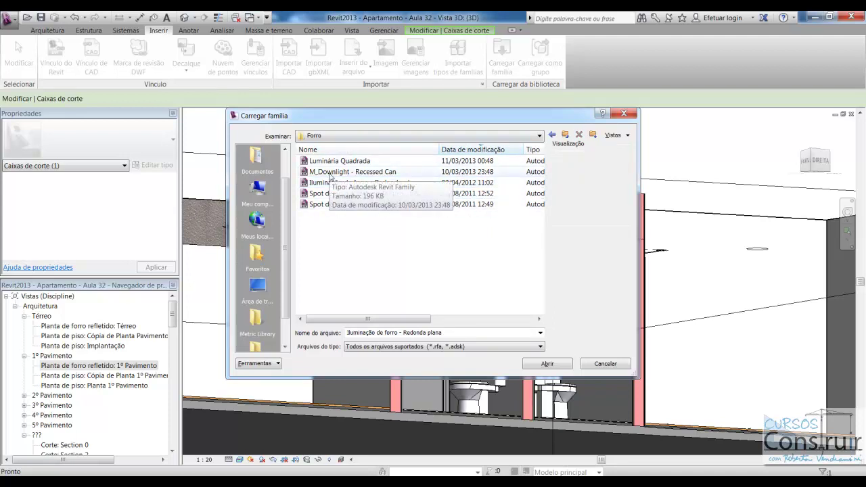
click(330, 174)
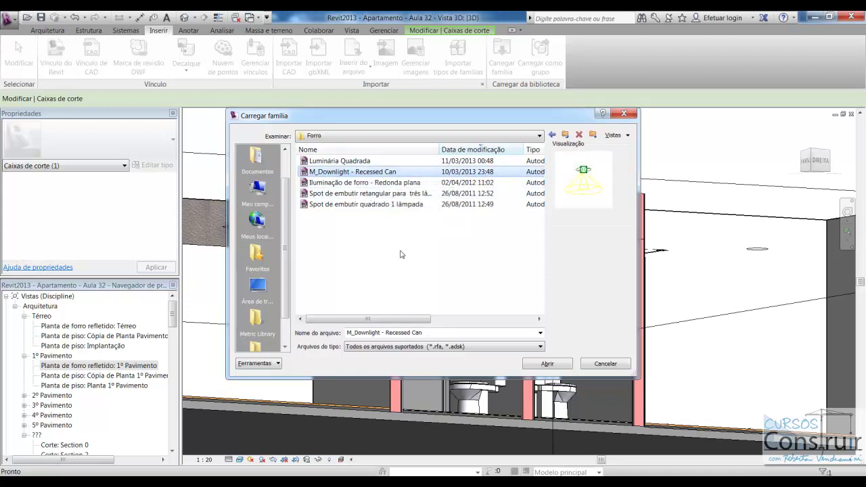
click(560, 364)
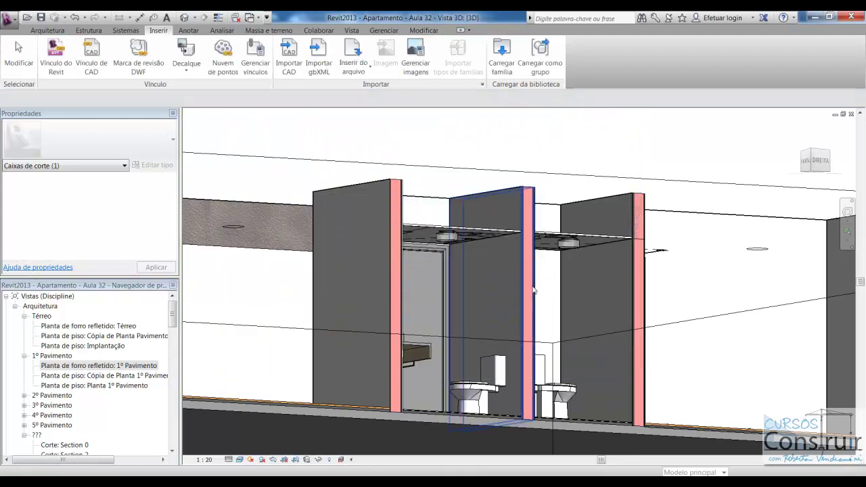
Change the bathroom's round light to M_Downlight - Recessed Can 152mm Incandescent - 120V
click(451, 239)
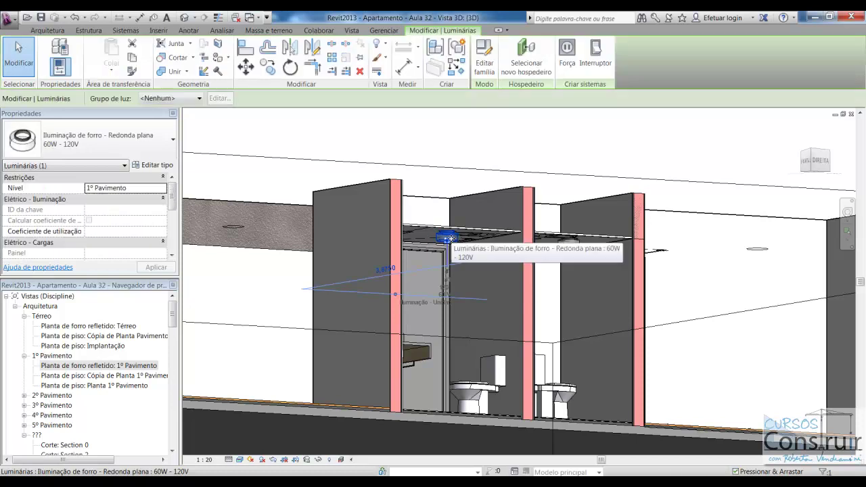
click(169, 141)
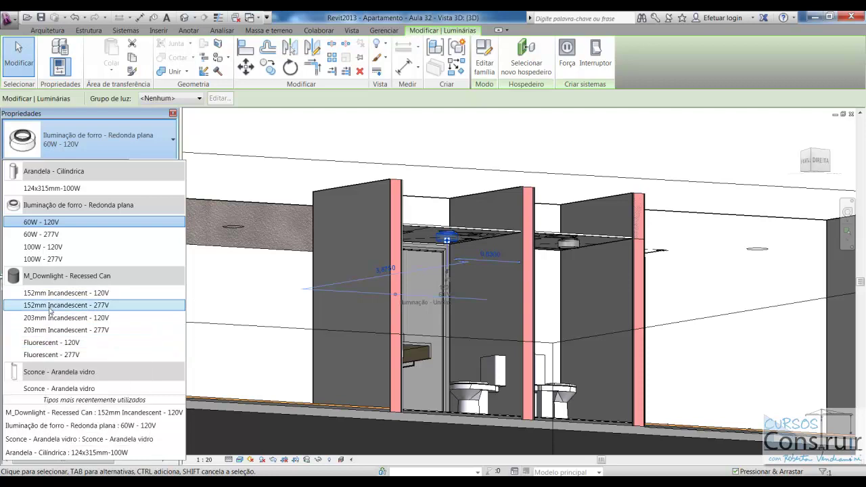
click(65, 293)
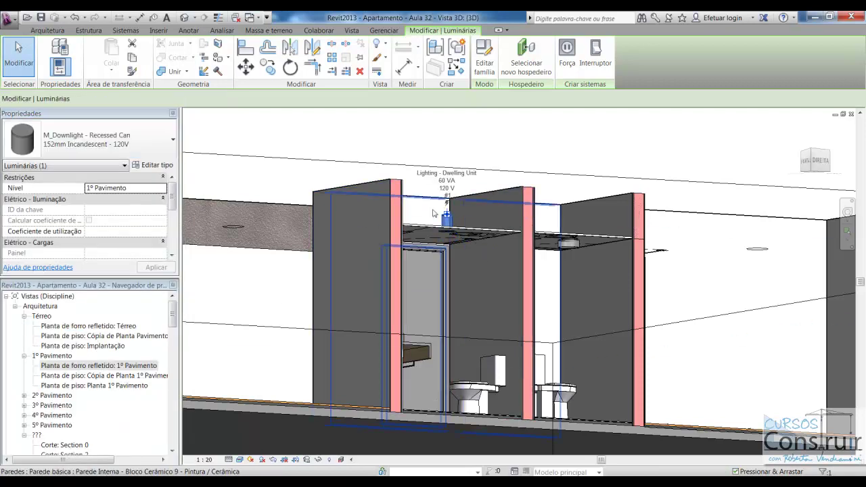
scroll(452, 256, up, 3)
scroll(452, 257, up, 2)
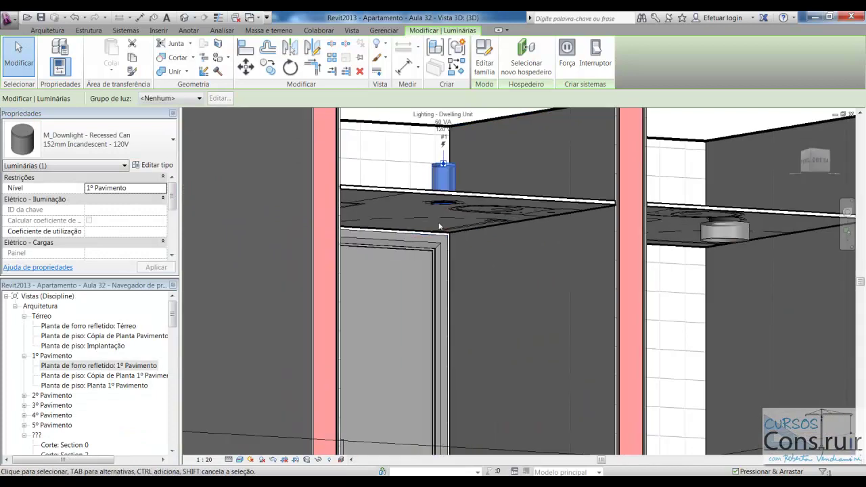
Orbit and zoom the 3D section view to inspect the new downlight and the whole floor
shift+middle_drag(451, 217, 448, 197)
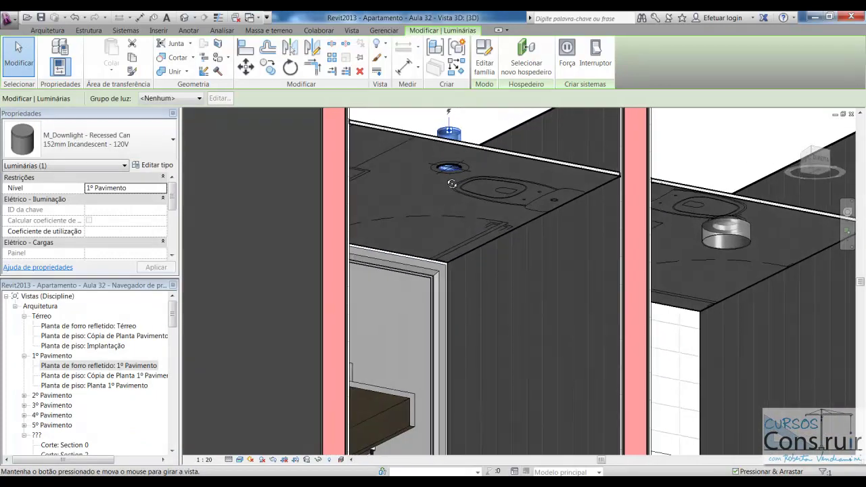
scroll(449, 174, up, 3)
scroll(437, 177, up, 3)
scroll(437, 177, up, 2)
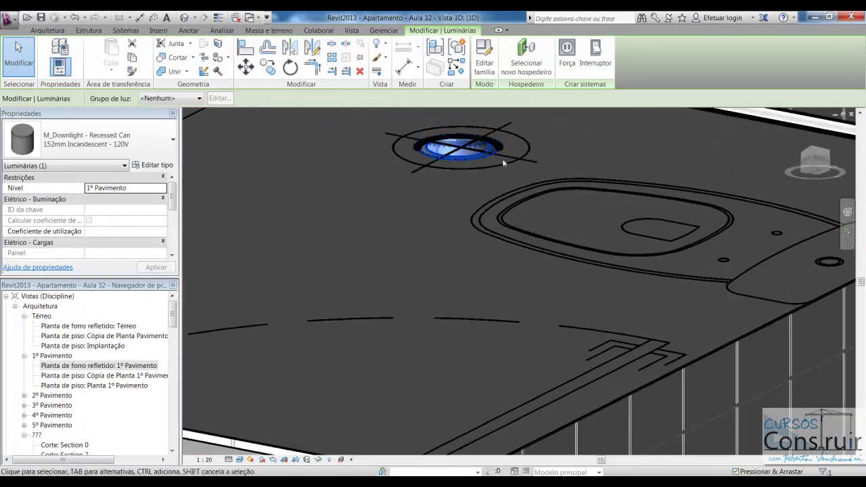
scroll(360, 305, down, 2)
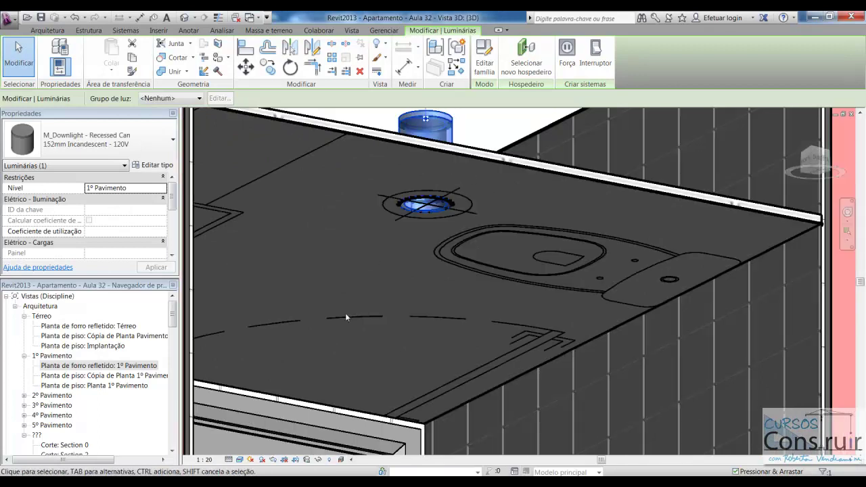
scroll(343, 314, down, 3)
scroll(362, 265, down, 1)
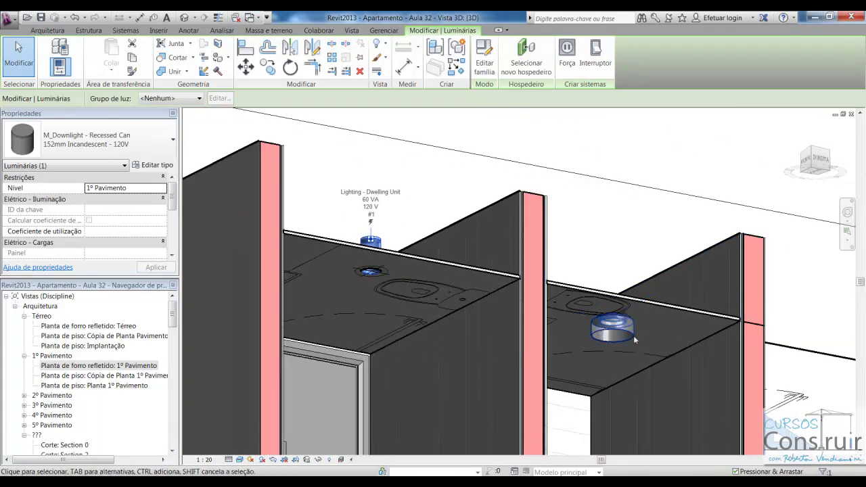
scroll(471, 326, down, 1)
scroll(470, 326, down, 1)
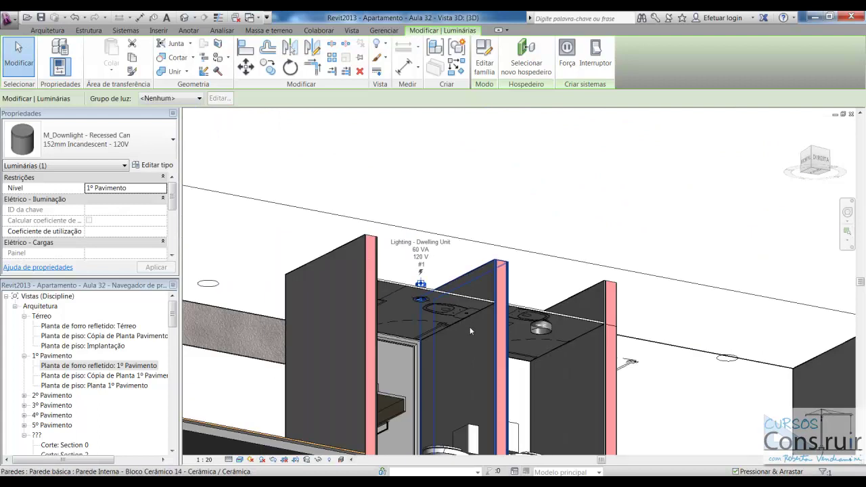
scroll(469, 326, down, 2)
scroll(470, 327, down, 2)
shift+middle_drag(470, 330, 503, 391)
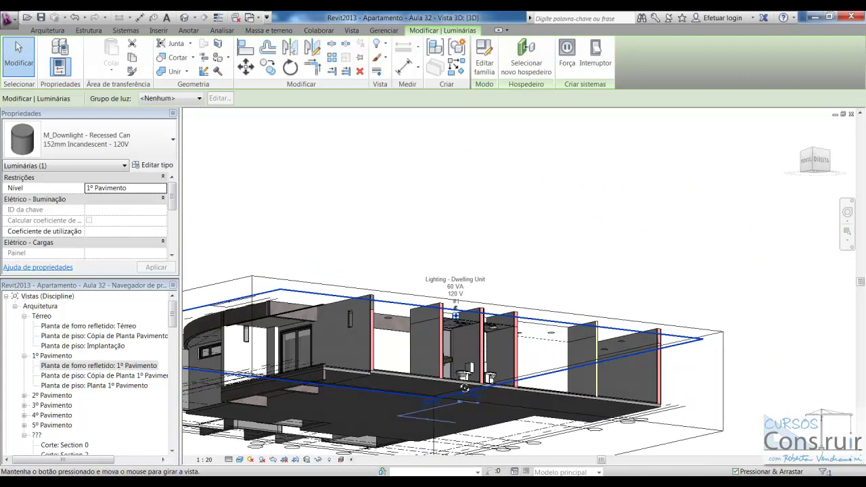
scroll(613, 423, down, 2)
scroll(593, 423, down, 1)
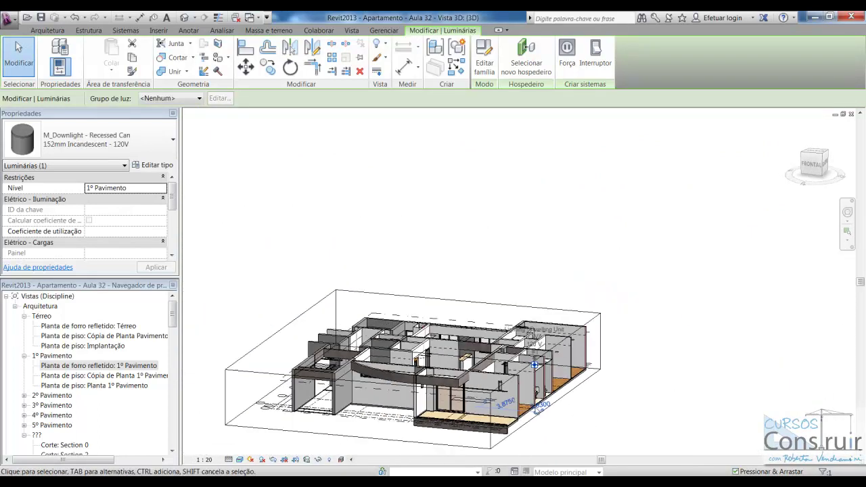
Open Planta de forro refletido: 1º Pavimento from the Project Browser
double_click(107, 365)
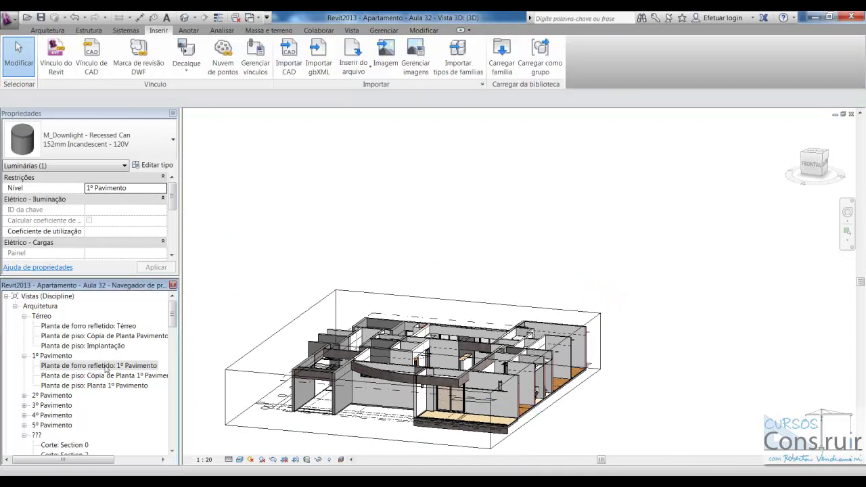